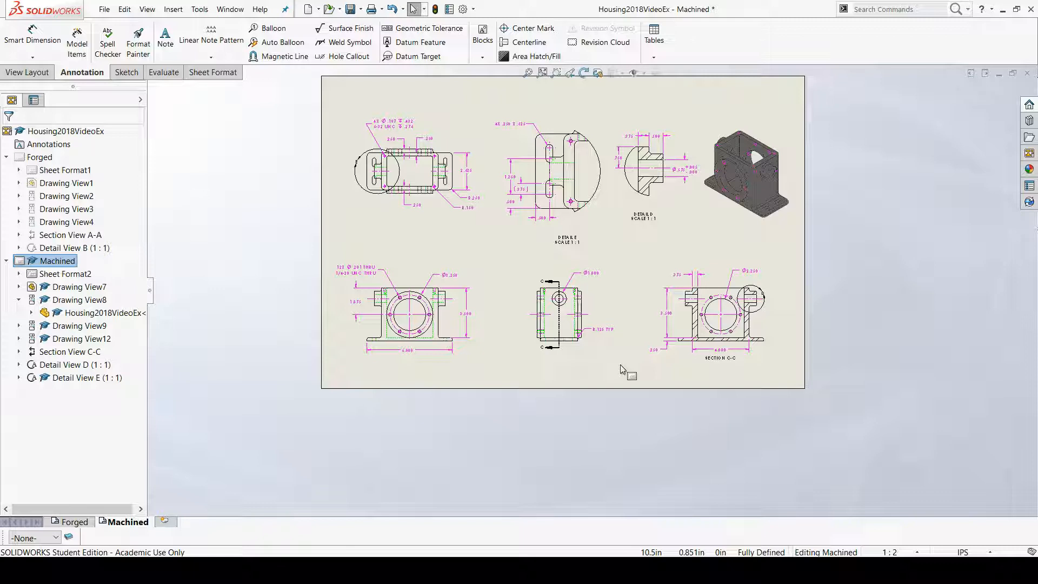
# Step: Place a note reading "GENERAL NOTES:" in the blank area above Detail D and the isometric view on the Machined sheet
pyautogui.scroll(3, 498, 109)
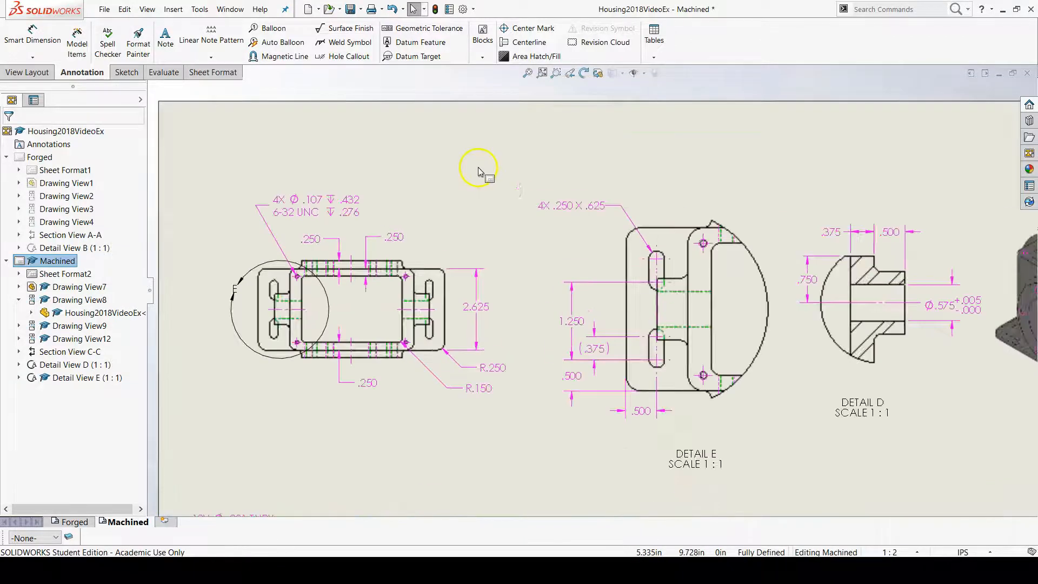
pyautogui.scroll(-3, 844, 222)
pyautogui.scroll(4, 784, 239)
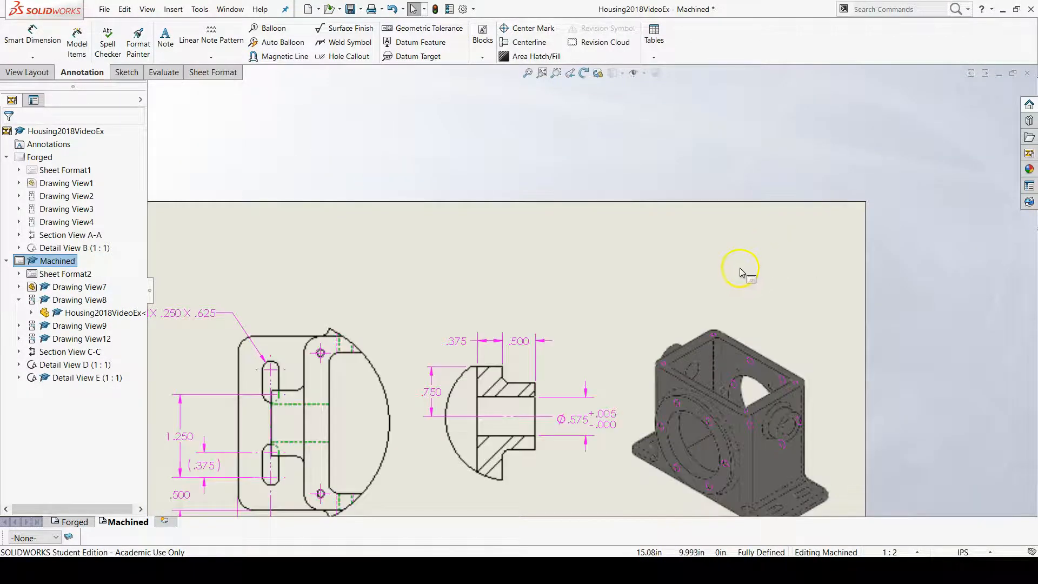
pyautogui.click(167, 40)
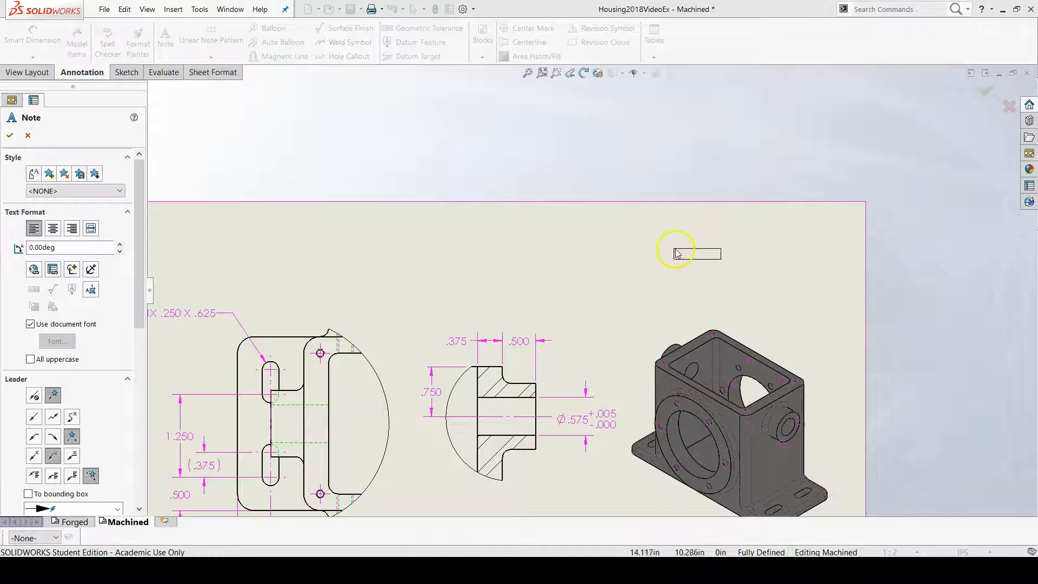
pyautogui.scroll(-2, 718, 239)
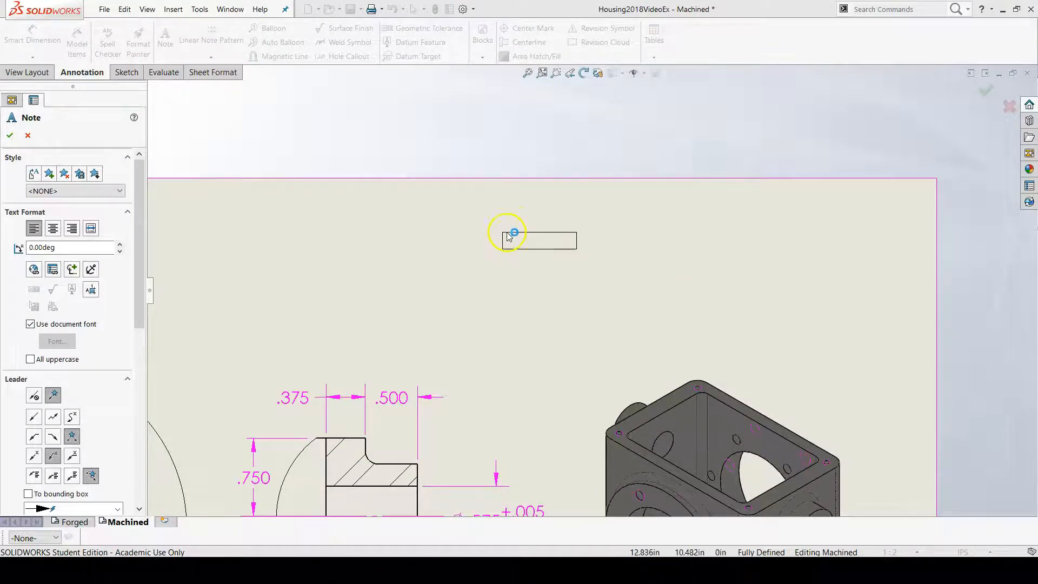
pyautogui.click(508, 208)
pyautogui.write('XXXXXXX')
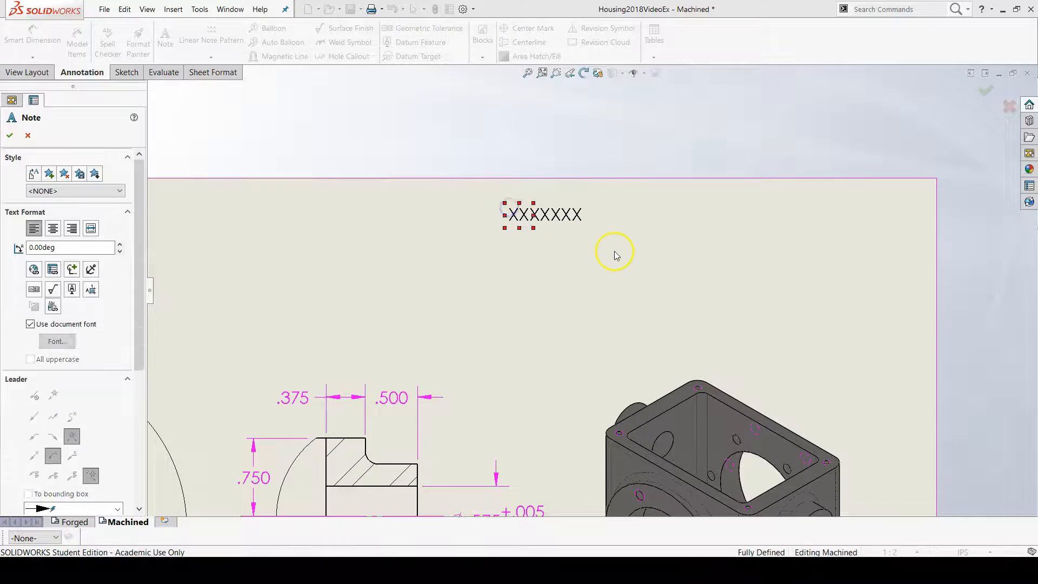
pyautogui.press('capslock')
pyautogui.write('GEN')
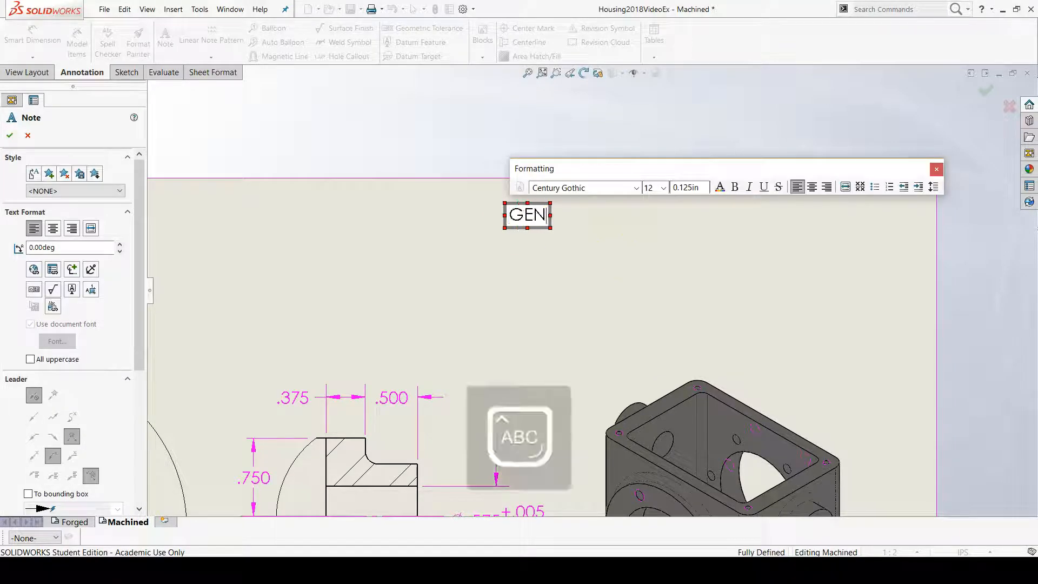
pyautogui.write('ERAL NOTES:')
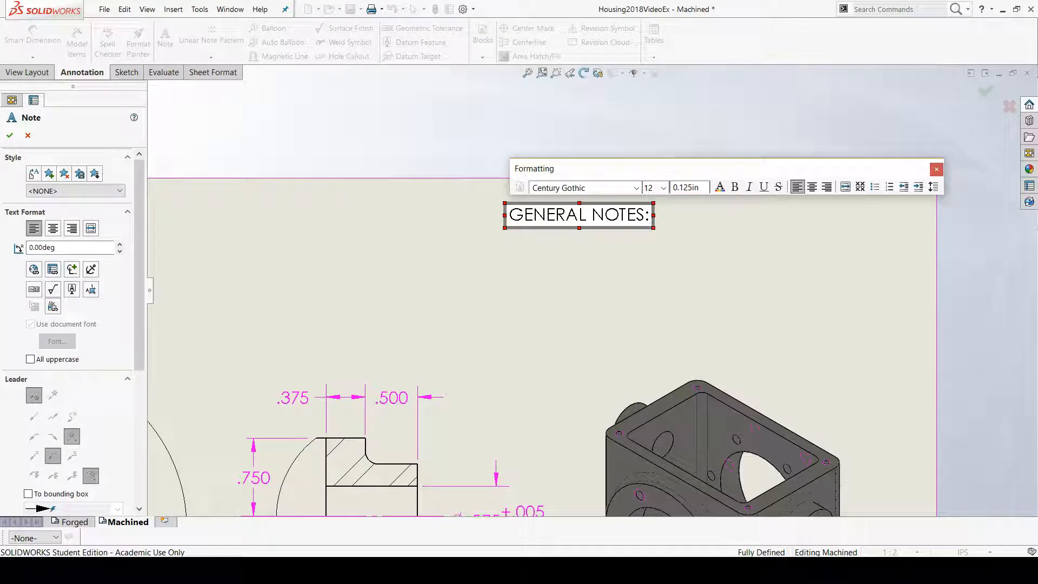
# Step: Add a "PART #:" line to the note and set its property link source to the model in the drawing view specified in Sheet Properties
pyautogui.press('Return')
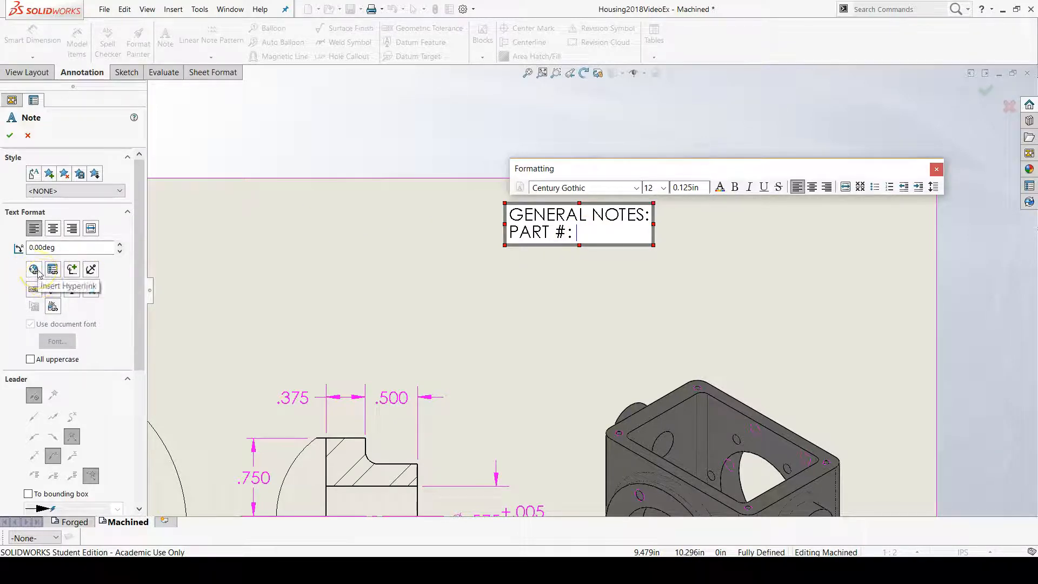
pyautogui.click(54, 272)
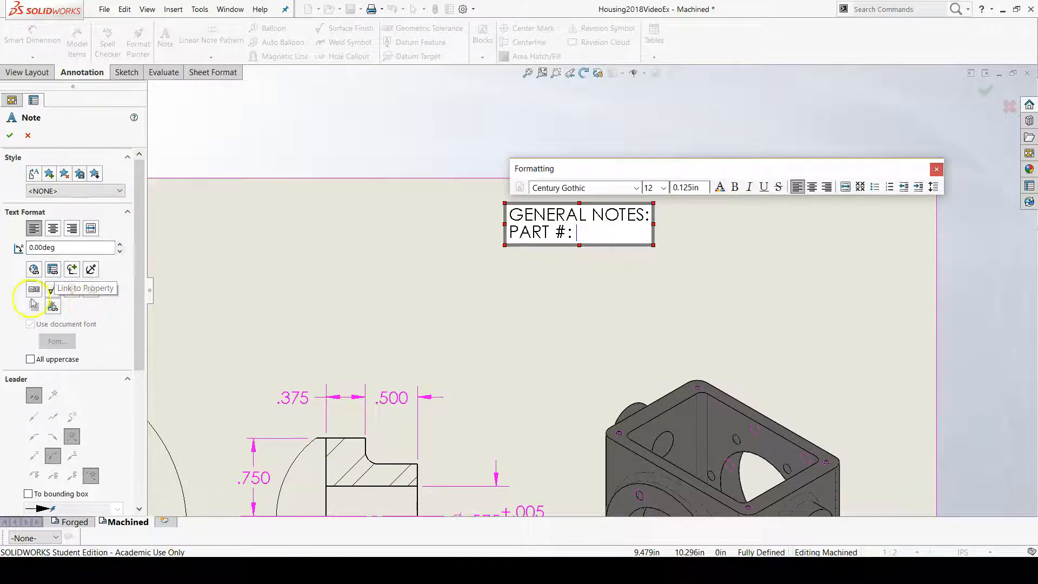
pyautogui.click(56, 272)
pyautogui.moveTo(174, 11); pyautogui.dragTo(323, 141)
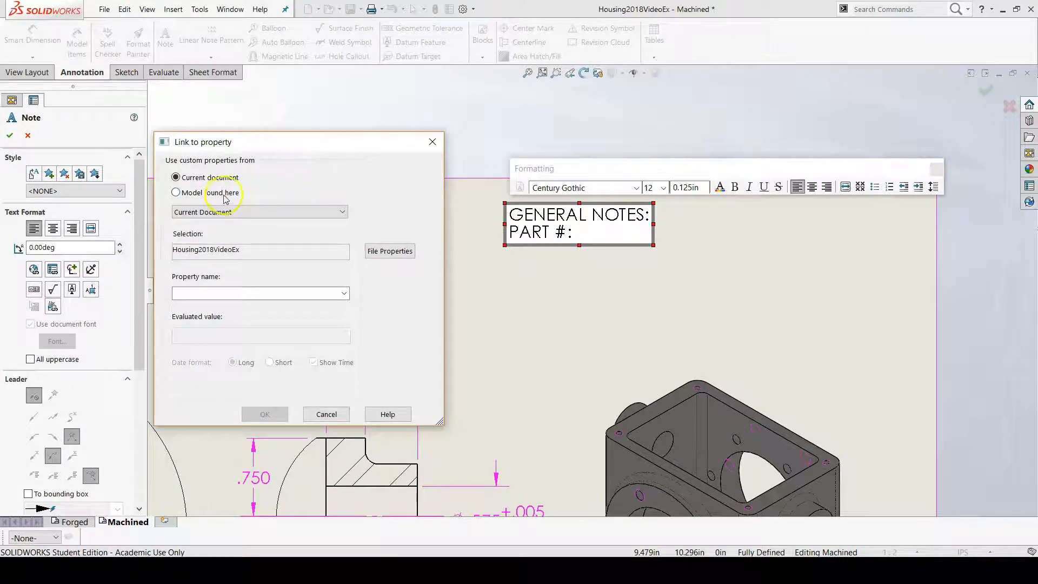
pyautogui.click(177, 193)
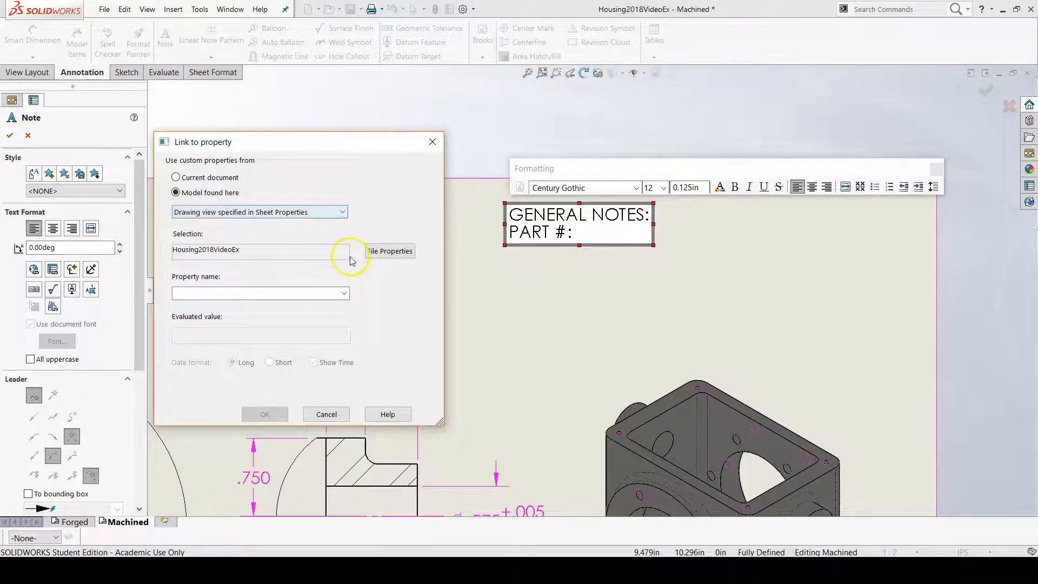
pyautogui.click(342, 212)
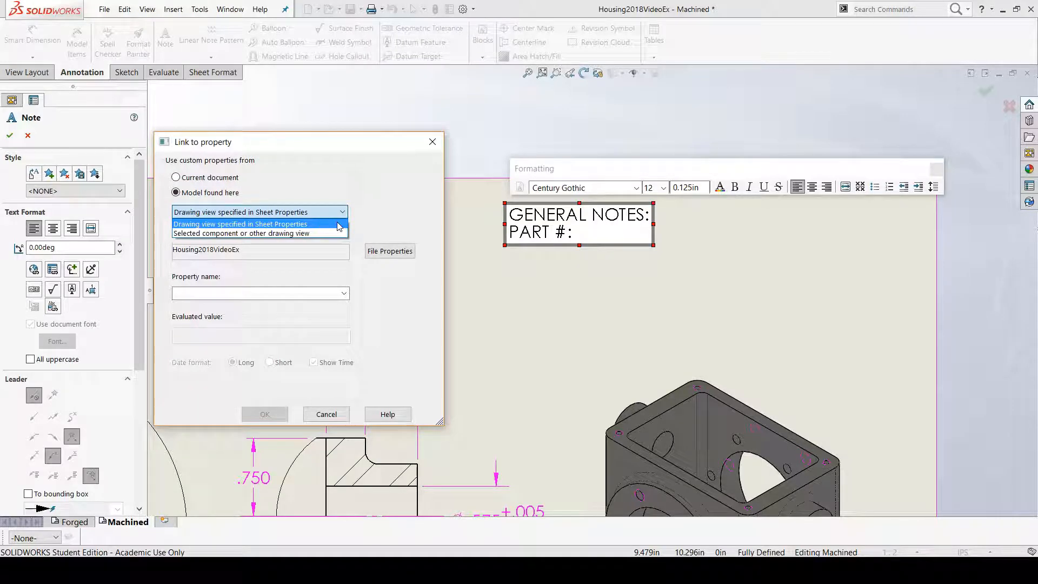
pyautogui.click(341, 212)
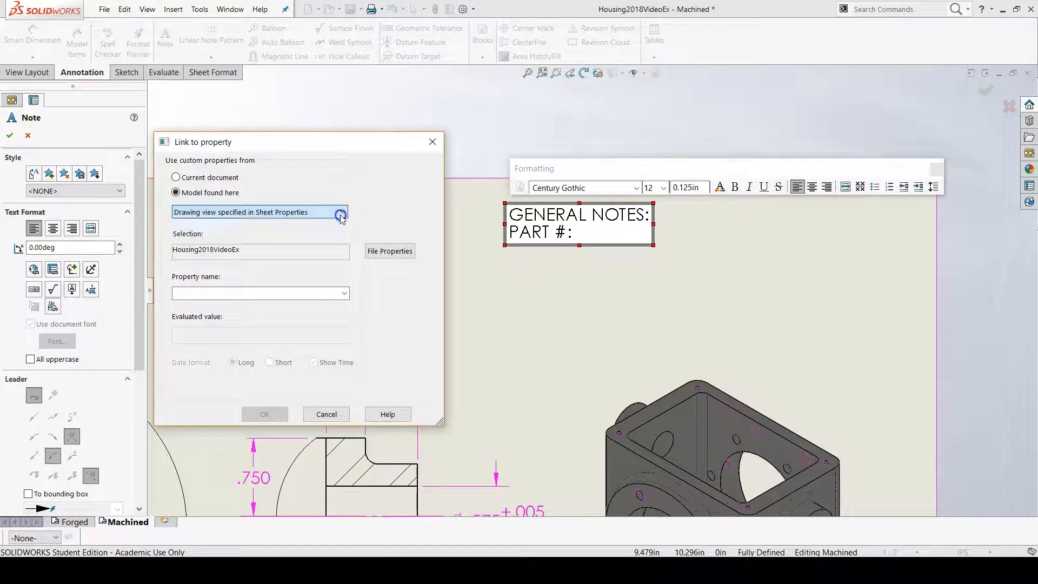
# Step: Link the part number to the SW-File Name property and add a "MATERIAL:" line below it
pyautogui.click(344, 293)
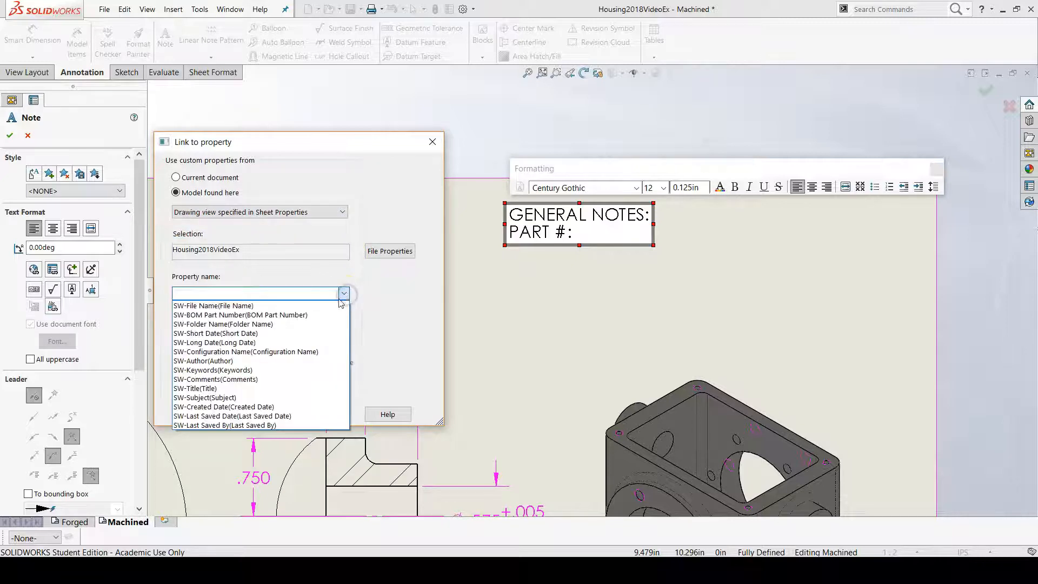
pyautogui.click(306, 334)
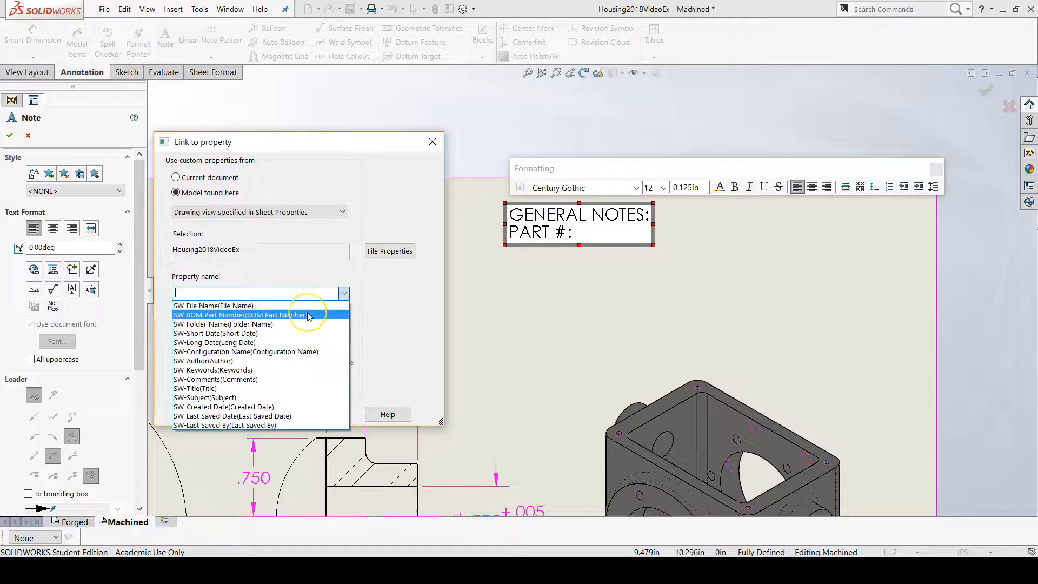
pyautogui.click(316, 316)
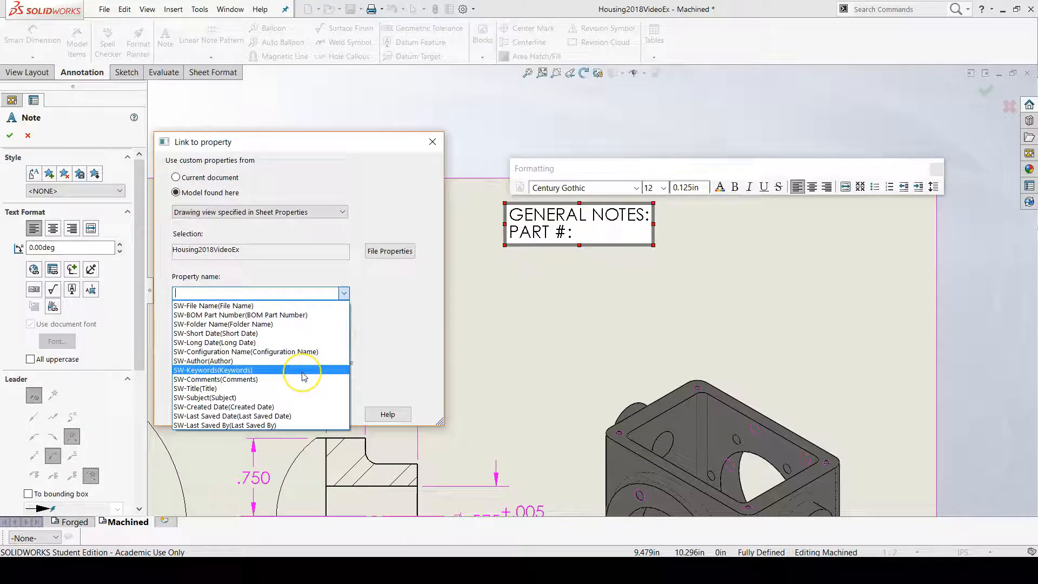
pyautogui.click(312, 307)
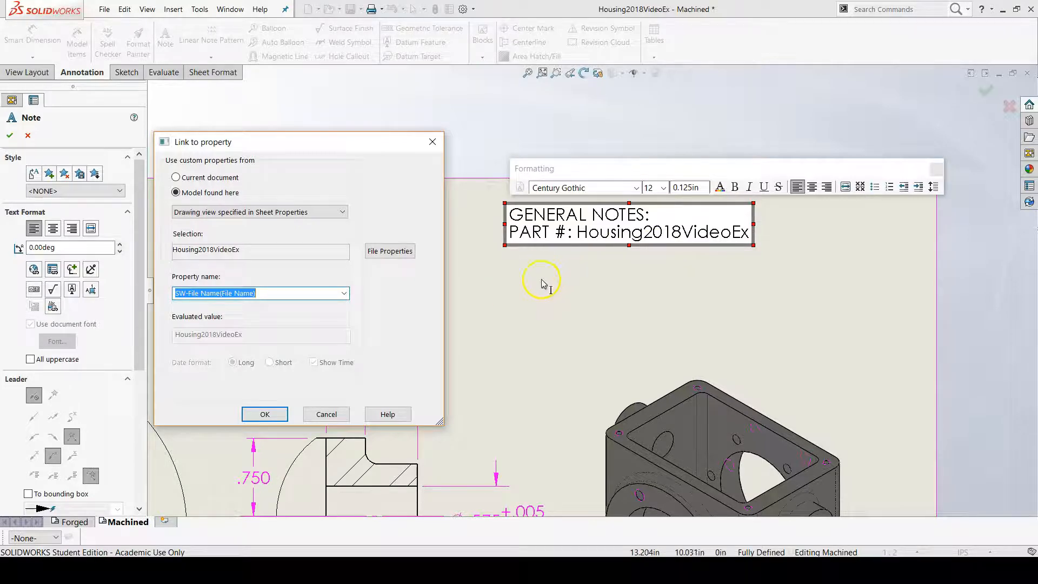
pyautogui.click(281, 417)
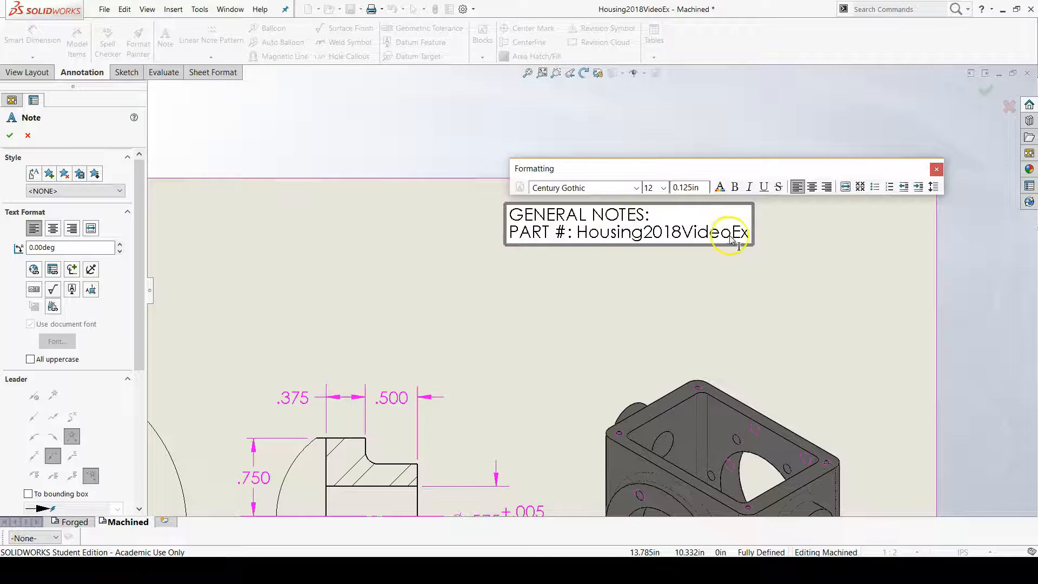
pyautogui.click(760, 244)
pyautogui.press('Return')
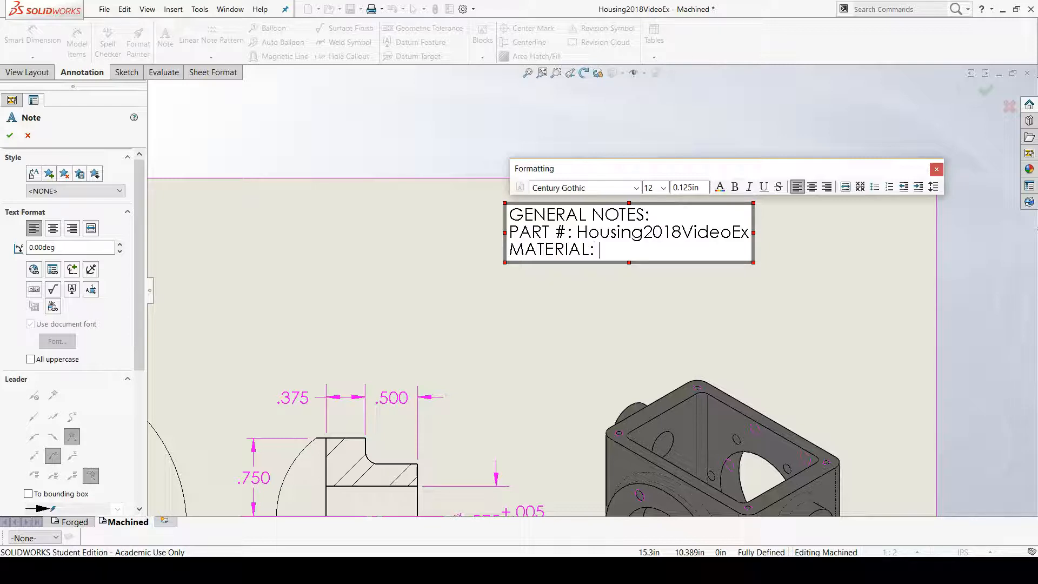
# Step: Examine the model's linkable properties and its summary, custom and configuration-specific file properties for a material entry
pyautogui.click(53, 271)
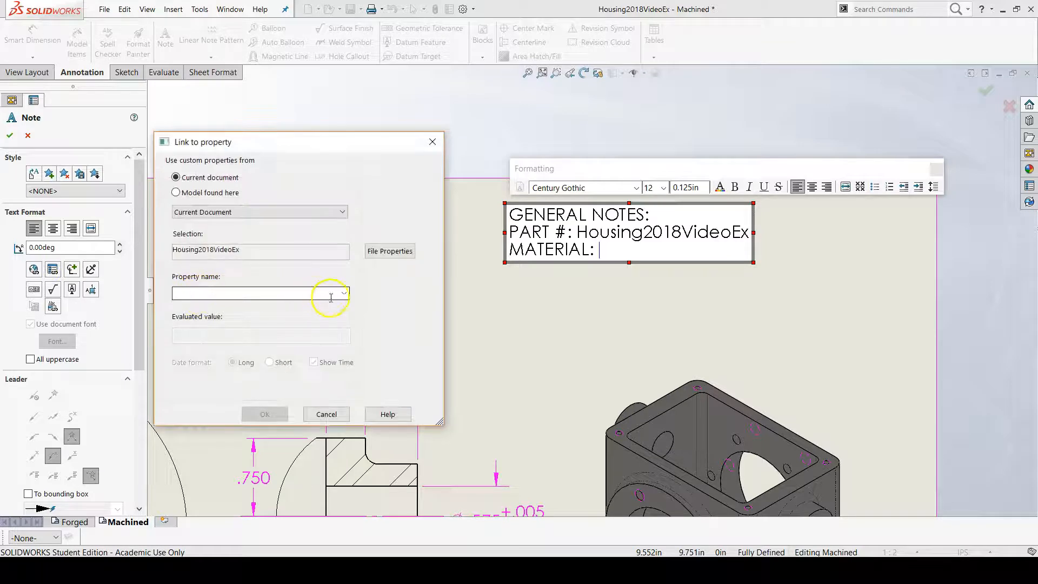
pyautogui.click(176, 193)
pyautogui.click(343, 293)
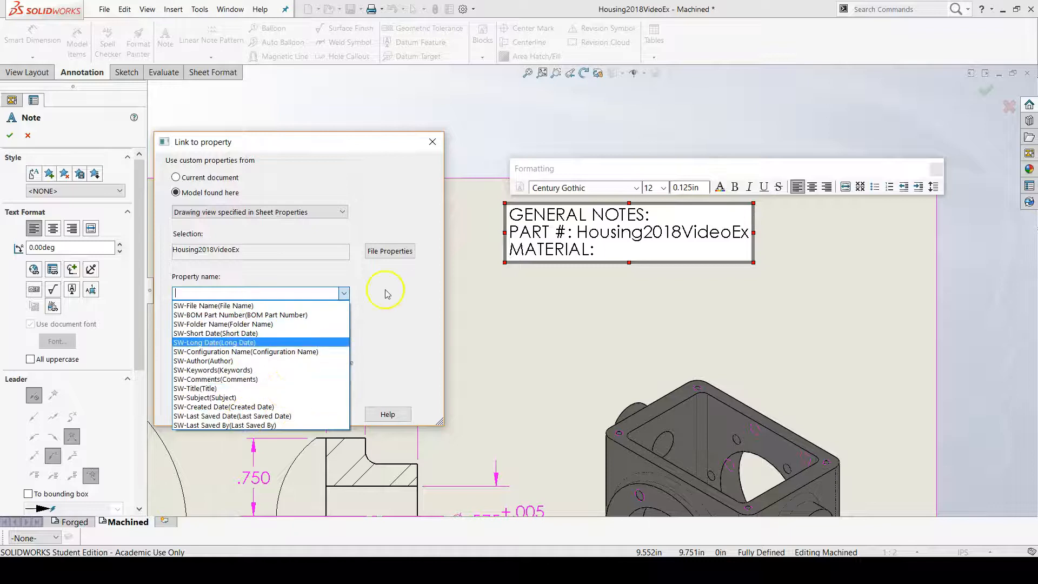
pyautogui.click(388, 270)
pyautogui.click(393, 250)
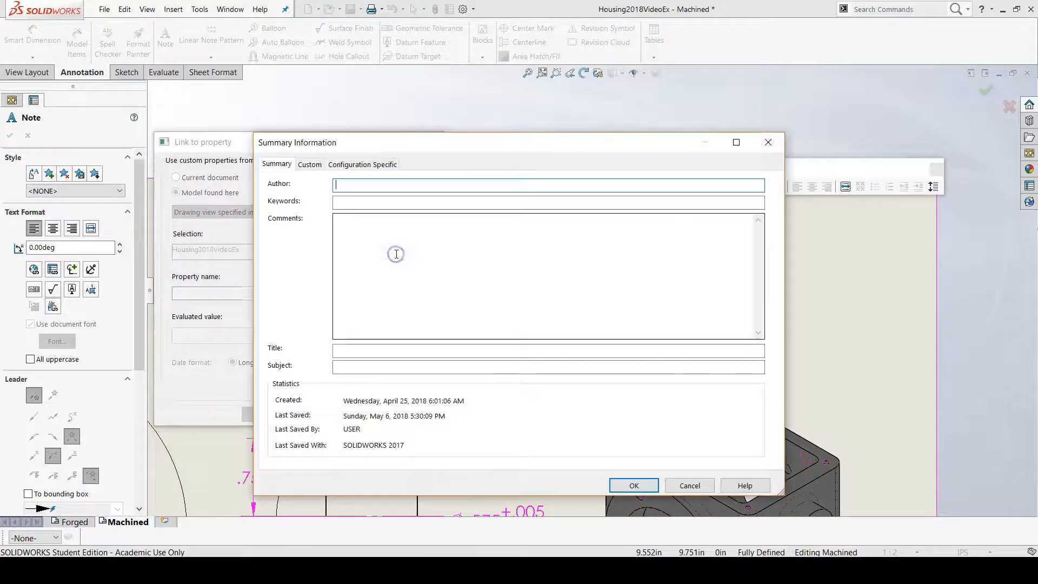
pyautogui.click(311, 165)
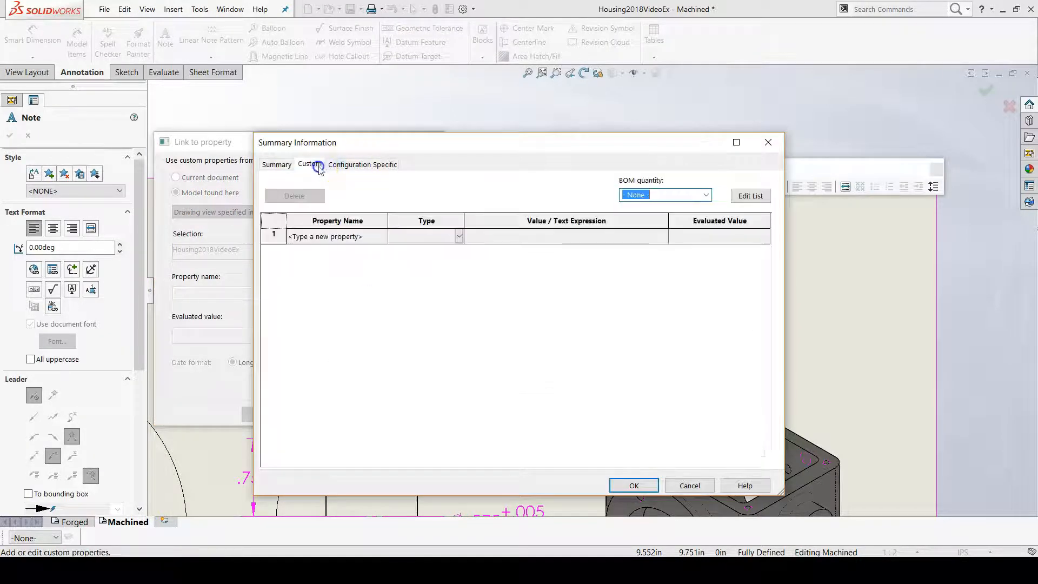
pyautogui.click(352, 165)
pyautogui.click(309, 164)
pyautogui.click(278, 164)
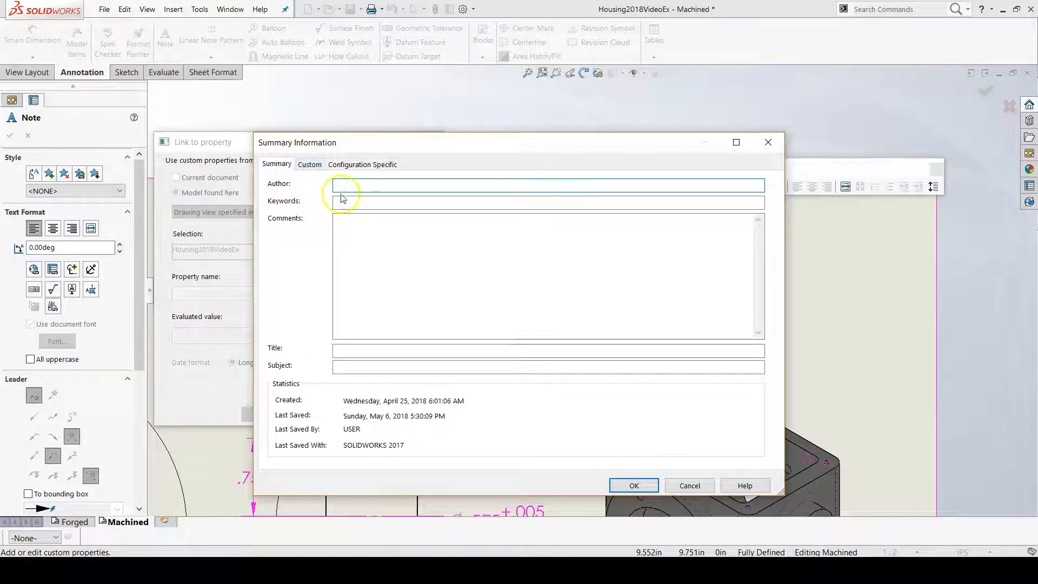
pyautogui.click(692, 485)
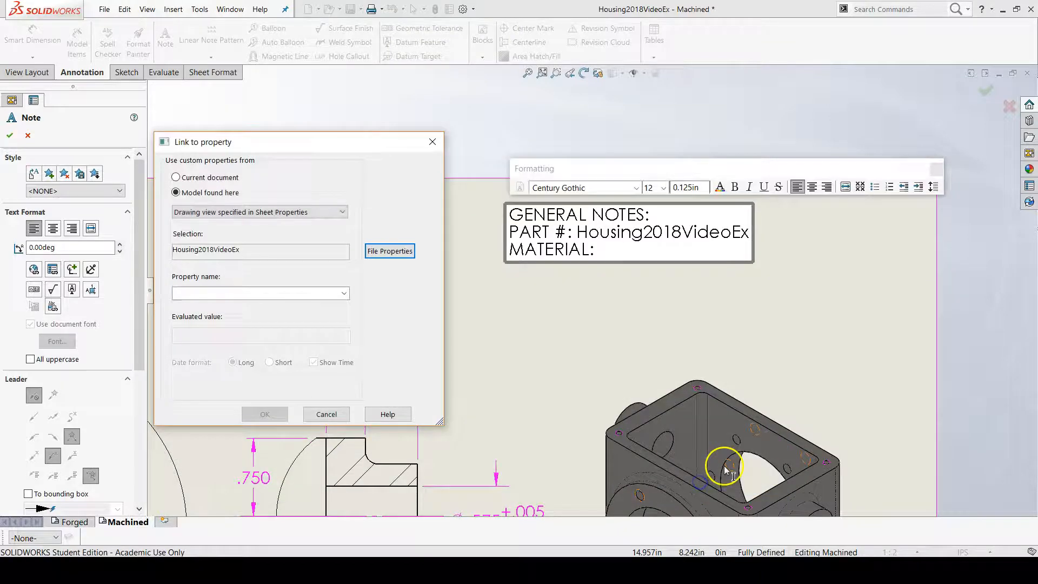
pyautogui.click(328, 415)
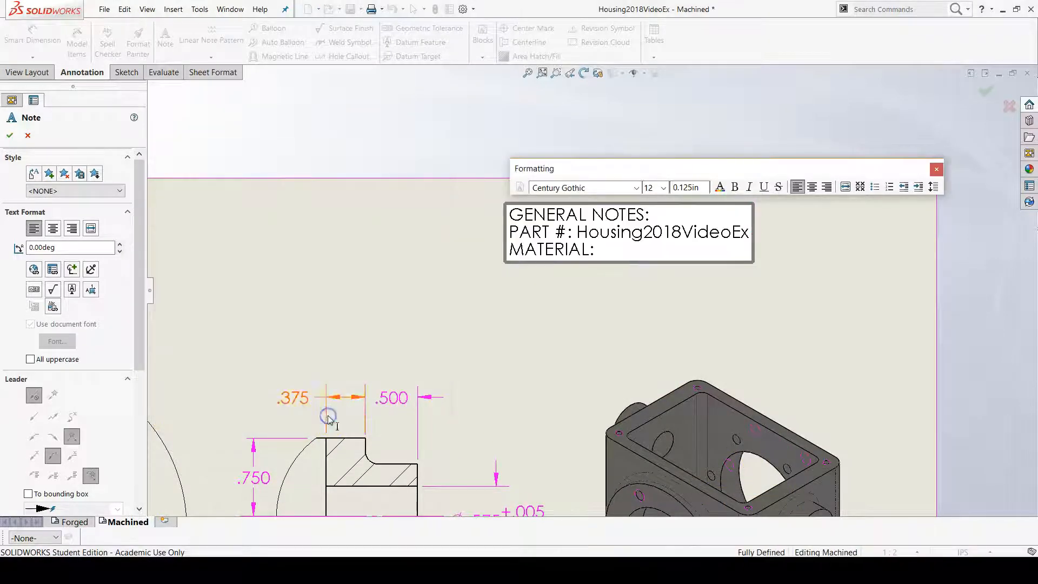
# Step: Finish the note and switch to the Housing2018VideoEx part window to check the material assigned to the model
pyautogui.click(9, 135)
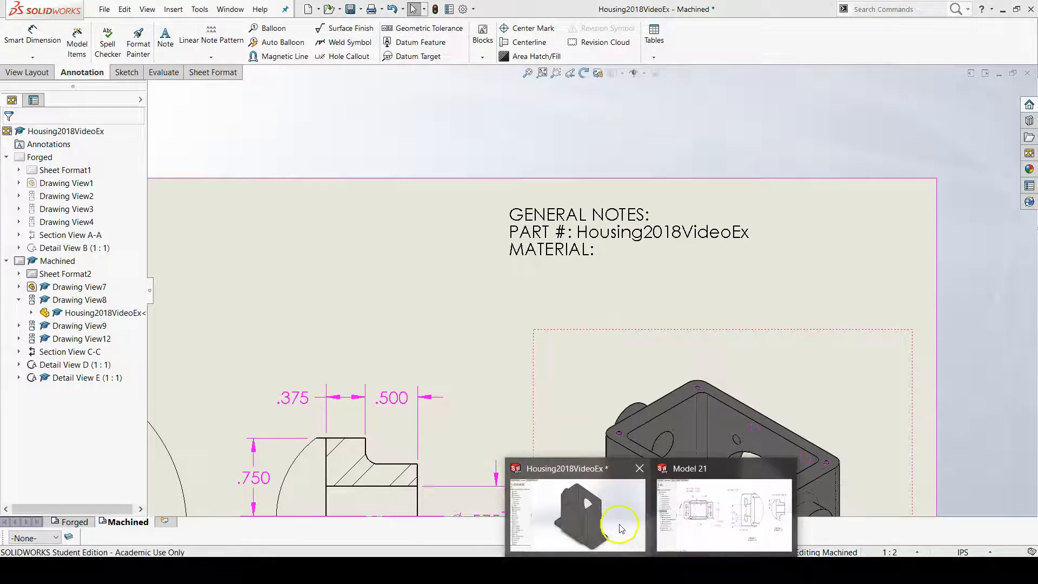
pyautogui.click(621, 529)
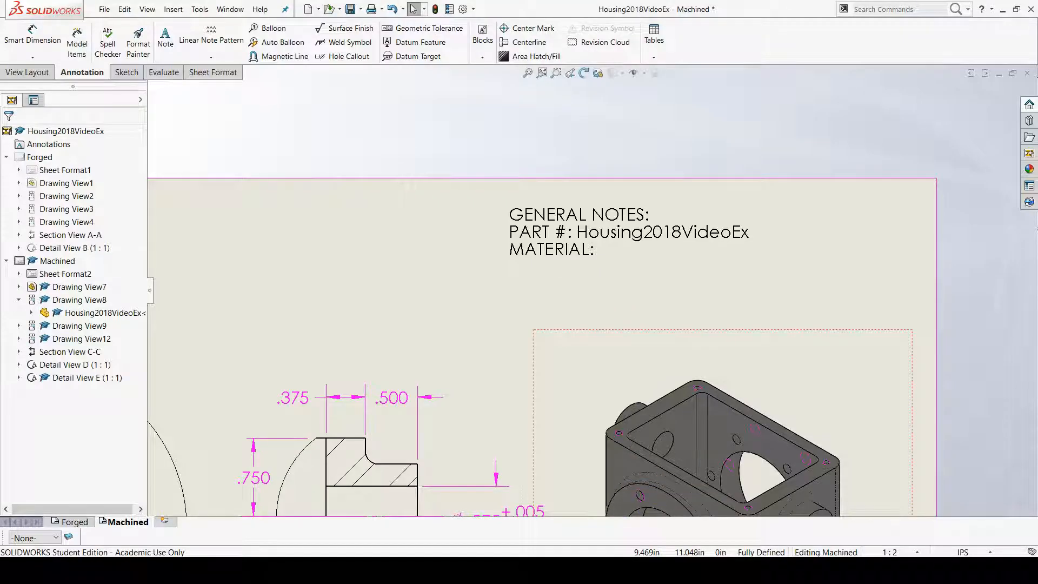
pyautogui.click(617, 527)
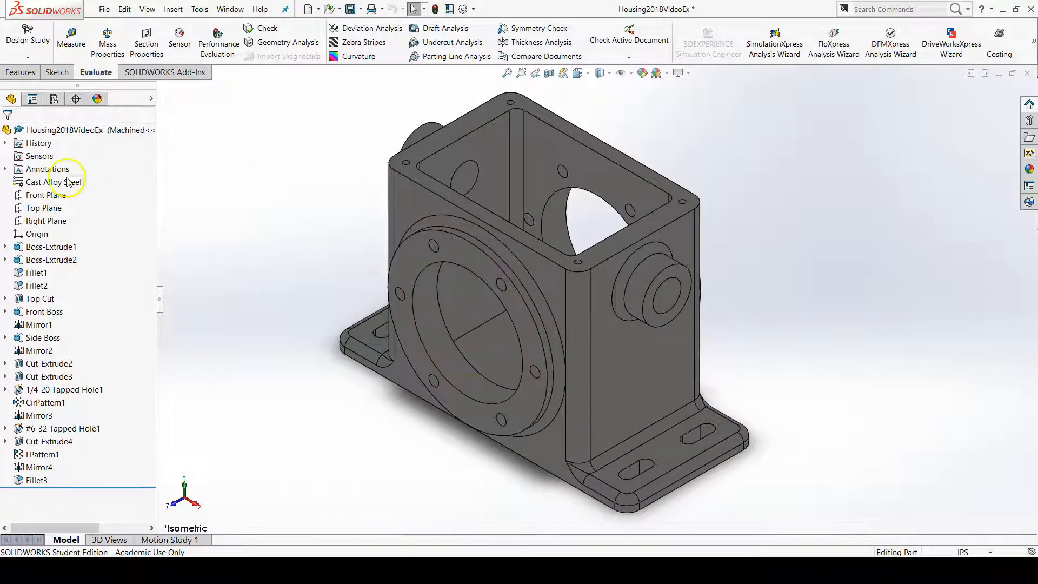
pyautogui.click(59, 182)
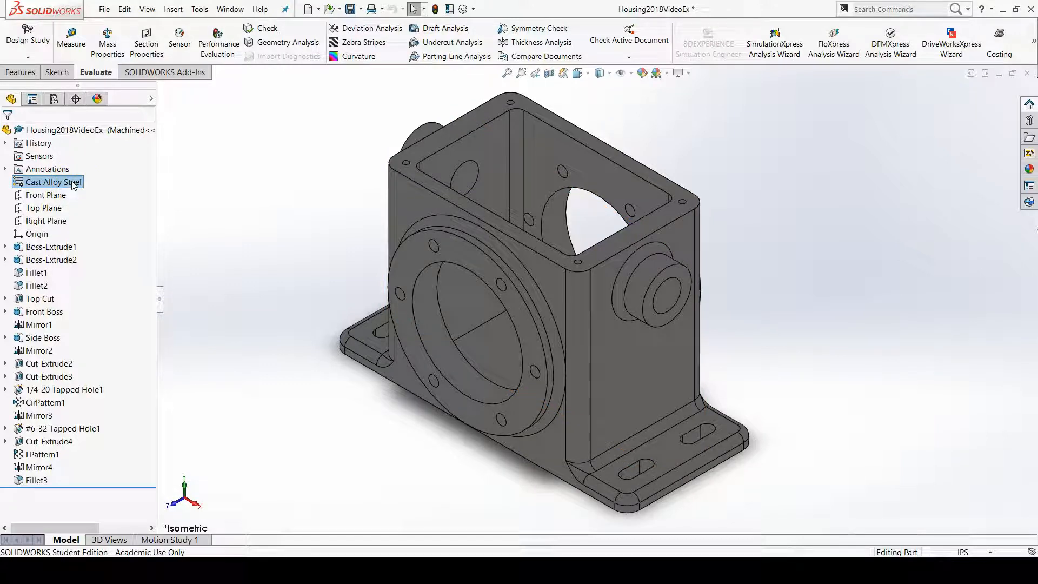
pyautogui.click(199, 215)
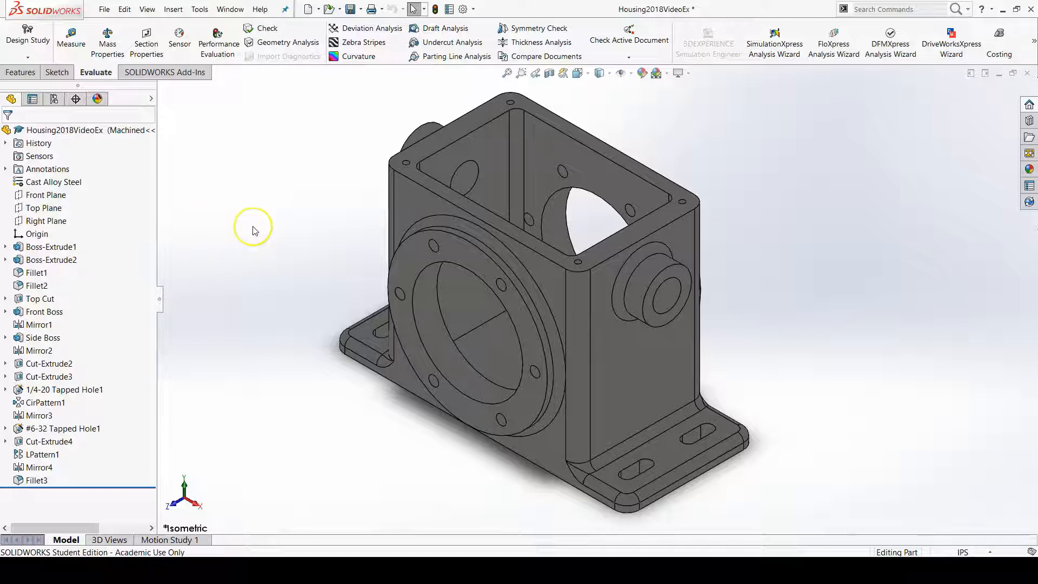
# Step: Add a custom Material property of type Text to the part's file properties, with its value linked to the model's material
pyautogui.click(451, 11)
pyautogui.moveTo(496, 130); pyautogui.dragTo(458, 100)
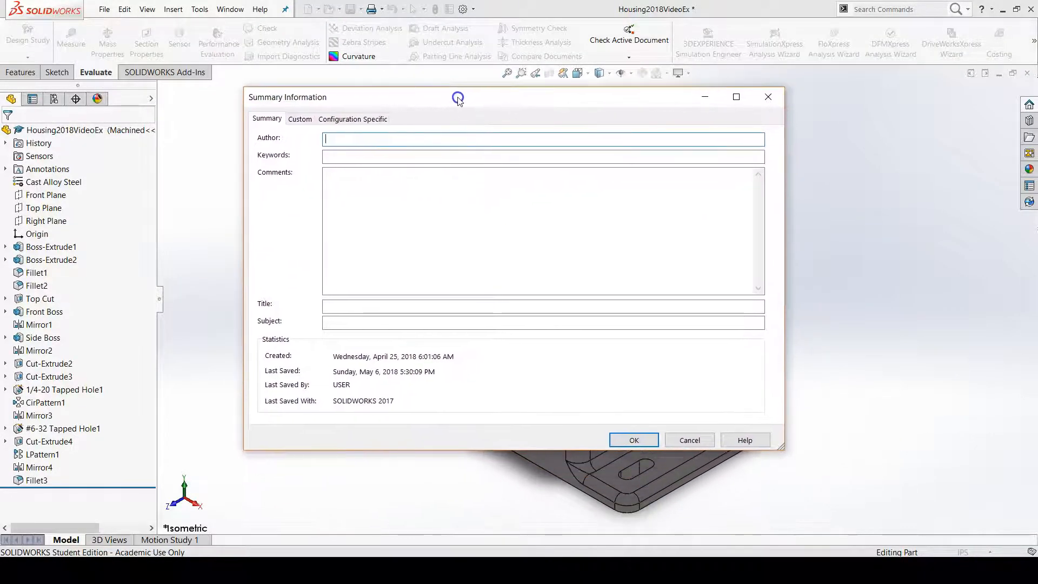
pyautogui.click(301, 120)
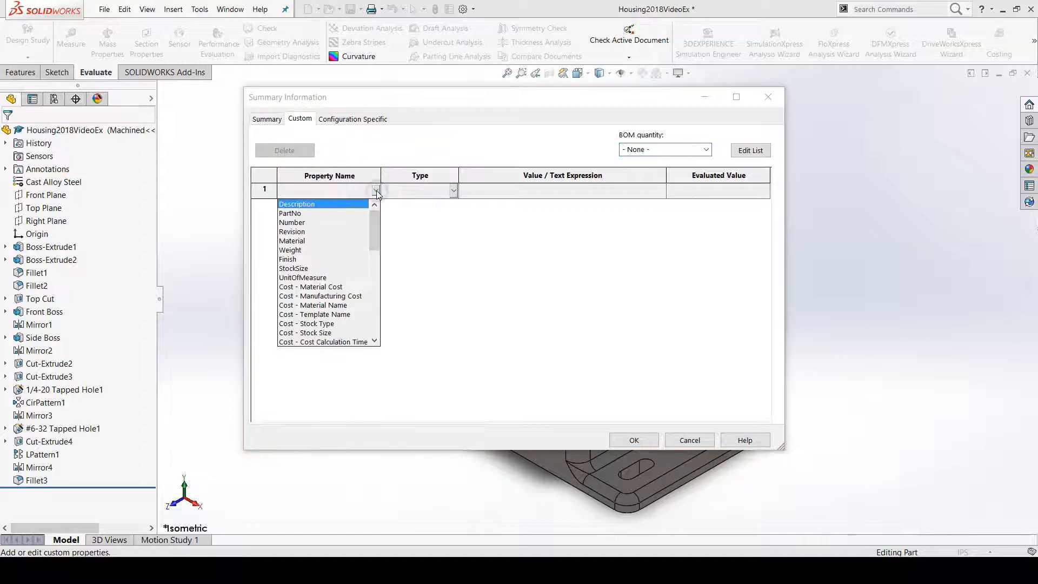
pyautogui.click(303, 241)
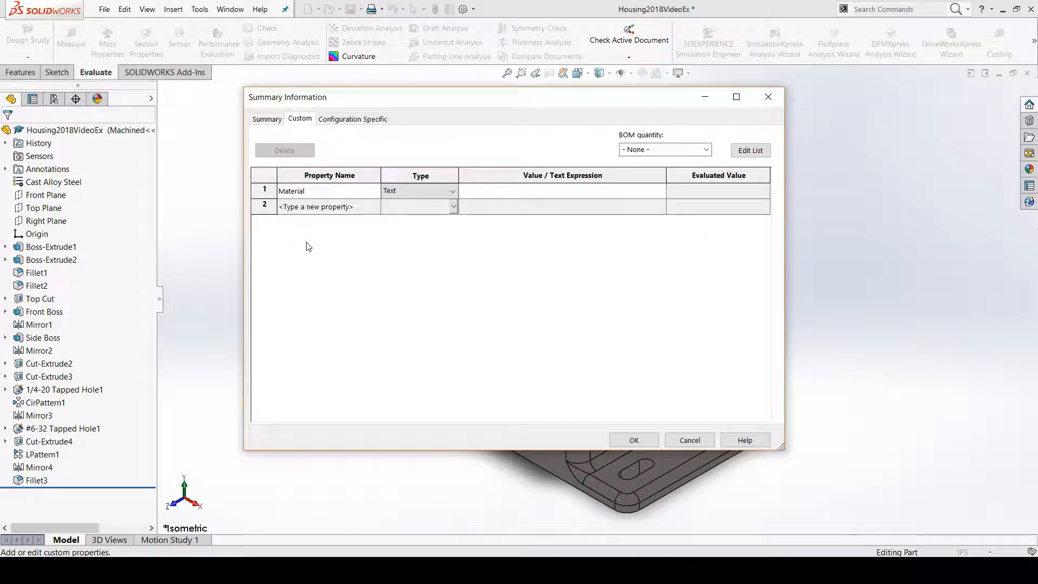
pyautogui.click(661, 191)
pyautogui.click(661, 191)
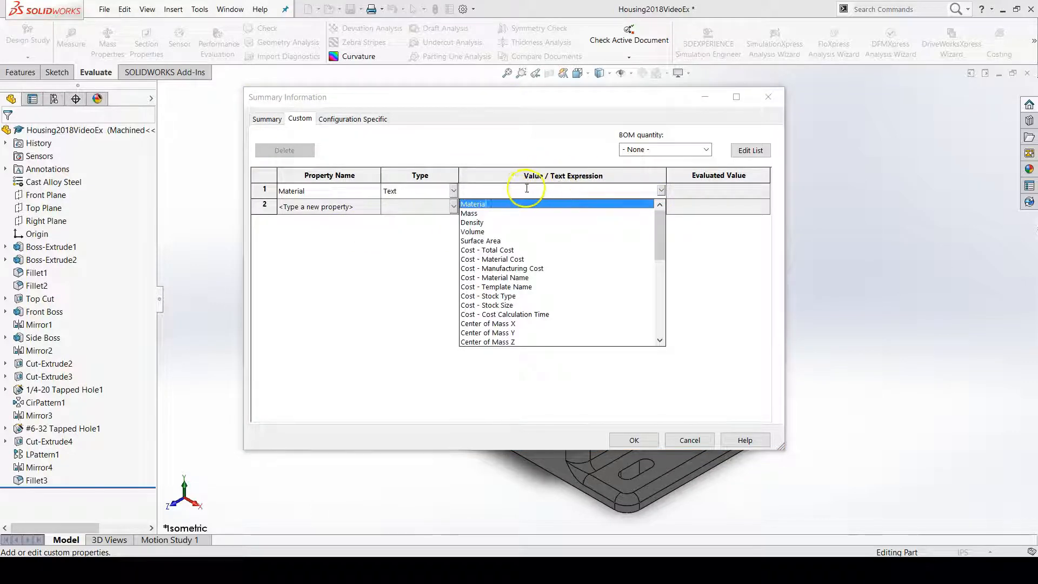
pyautogui.click(472, 205)
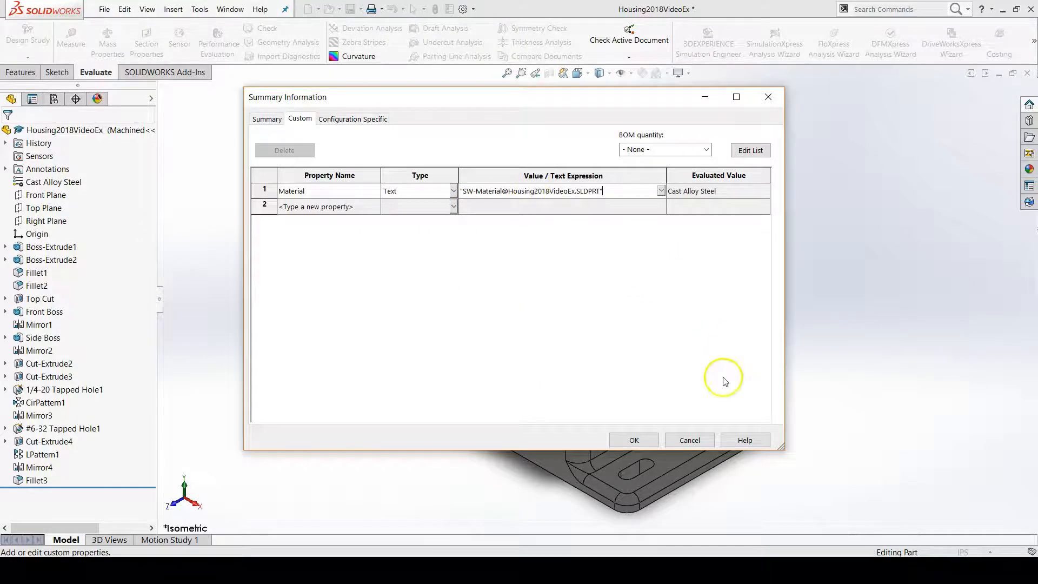
pyautogui.click(633, 440)
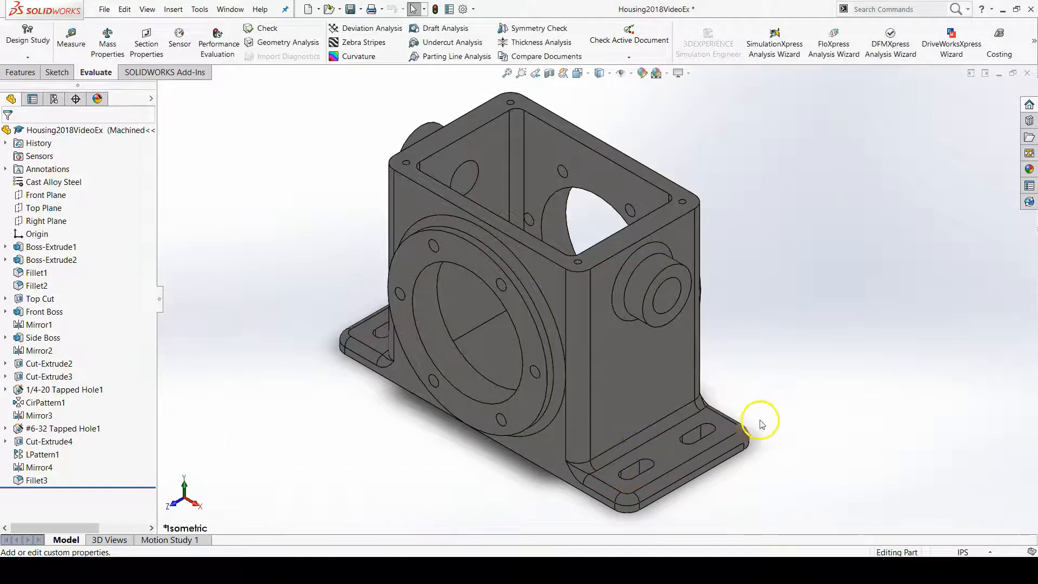
# Step: Save the part and return to the Machined drawing sheet
pyautogui.click(356, 9)
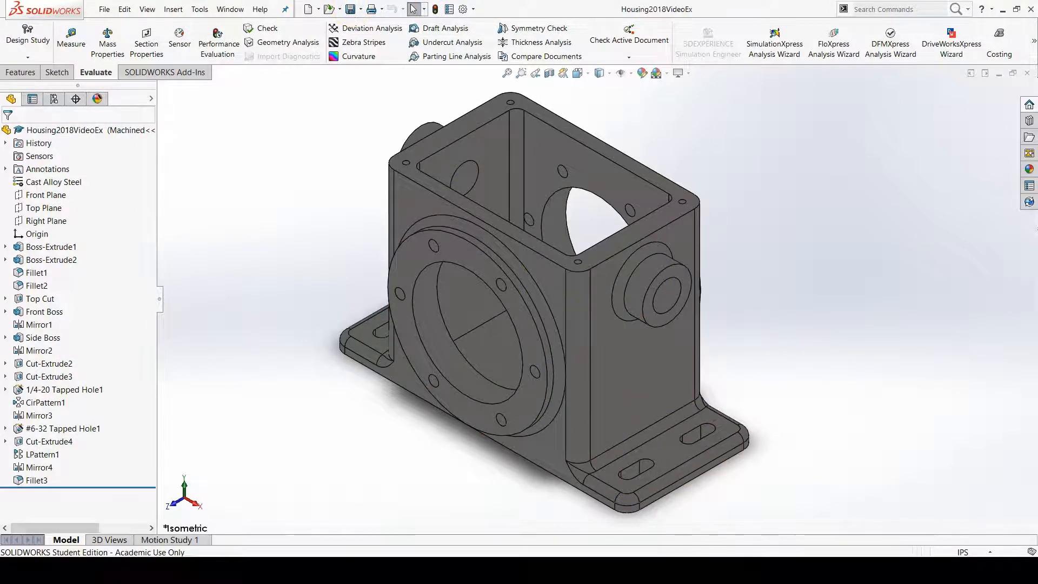
pyautogui.click(654, 570)
pyautogui.click(689, 541)
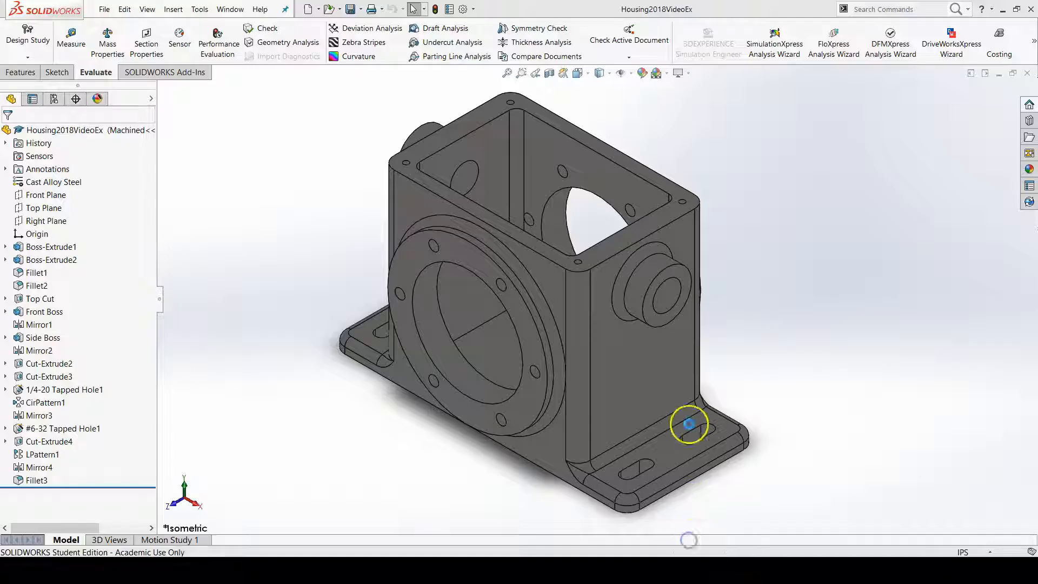
pyautogui.click(654, 570)
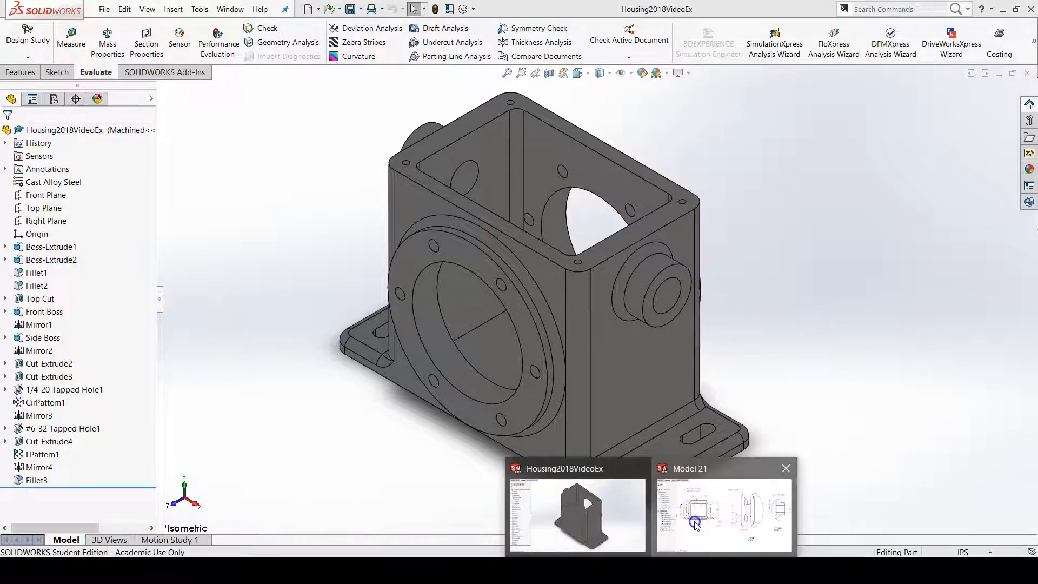
pyautogui.click(695, 524)
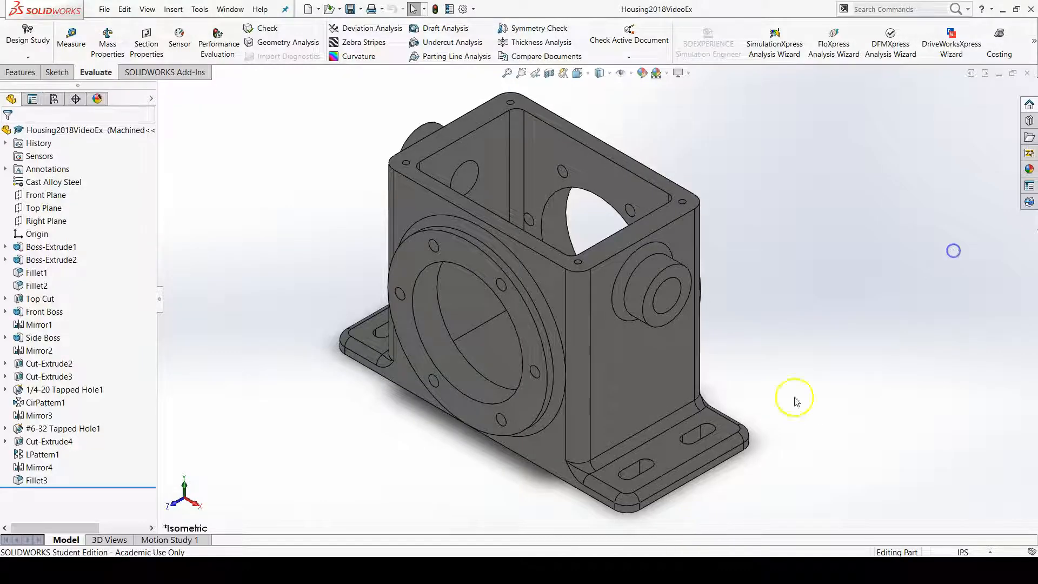
pyautogui.click(654, 570)
pyautogui.click(754, 506)
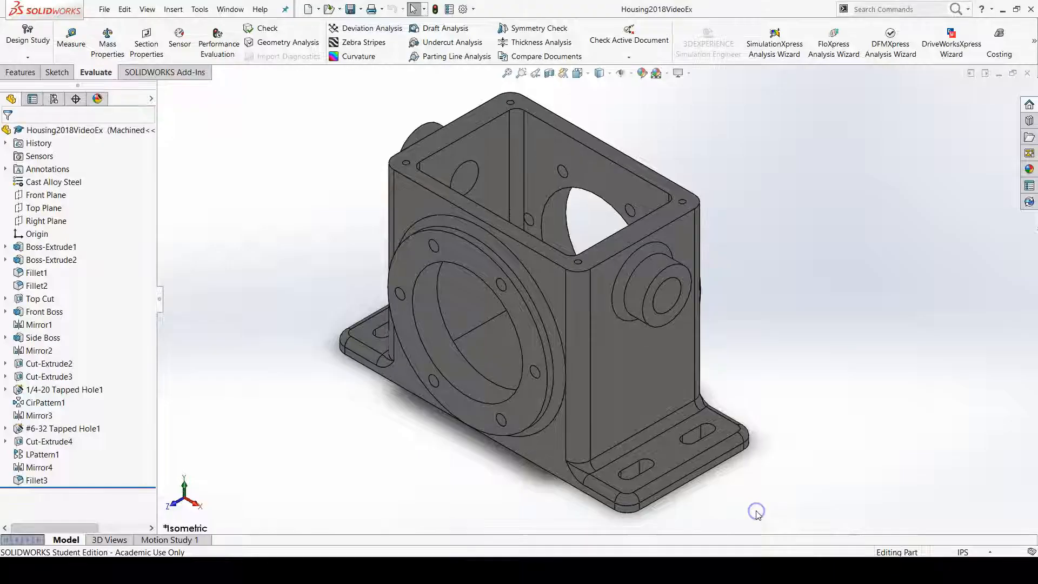
pyautogui.click(999, 74)
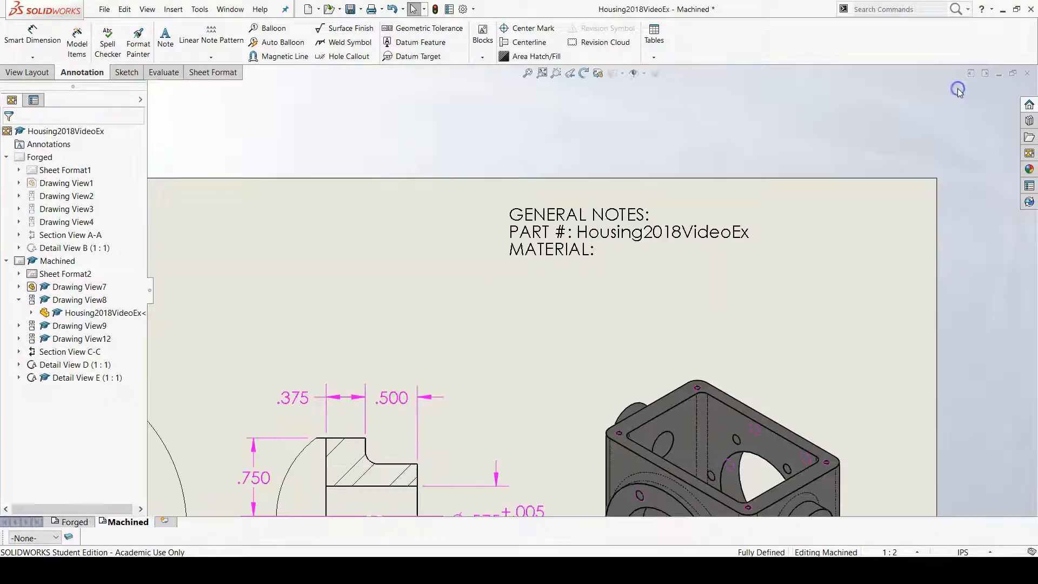
# Step: Link the note's MATERIAL line to the Material property of the model in the drawing view specified in Sheet Properties
pyautogui.scroll(-2, 606, 254)
pyautogui.click(588, 260)
pyautogui.doubleClick(588, 260)
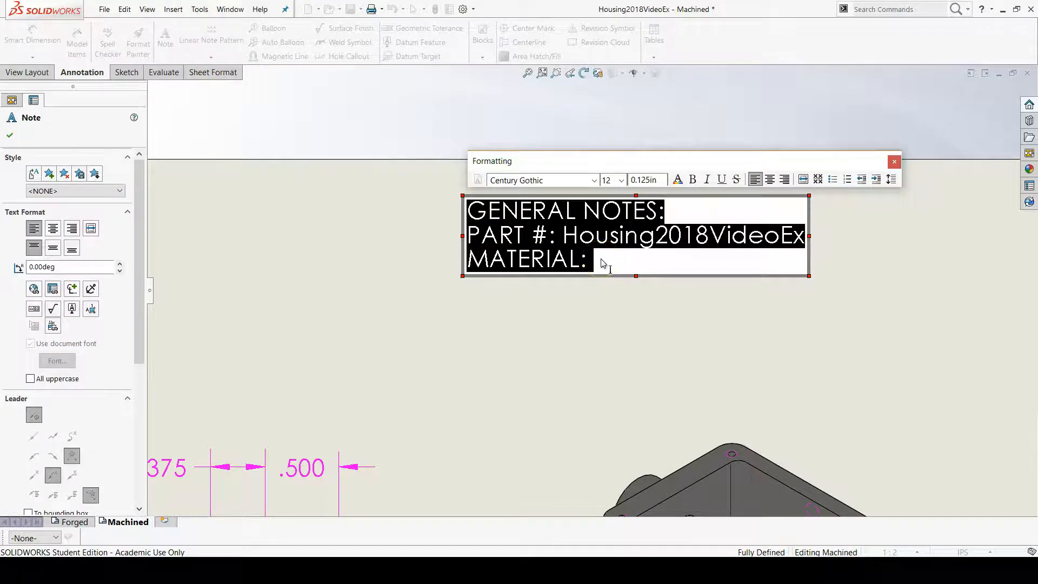
pyautogui.click(602, 262)
pyautogui.click(601, 262)
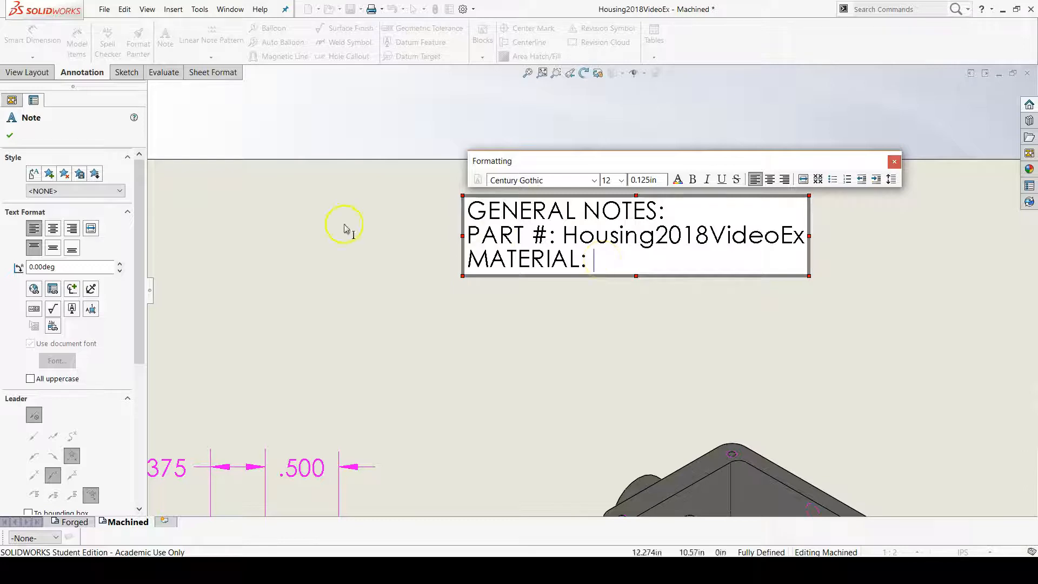
pyautogui.click(53, 289)
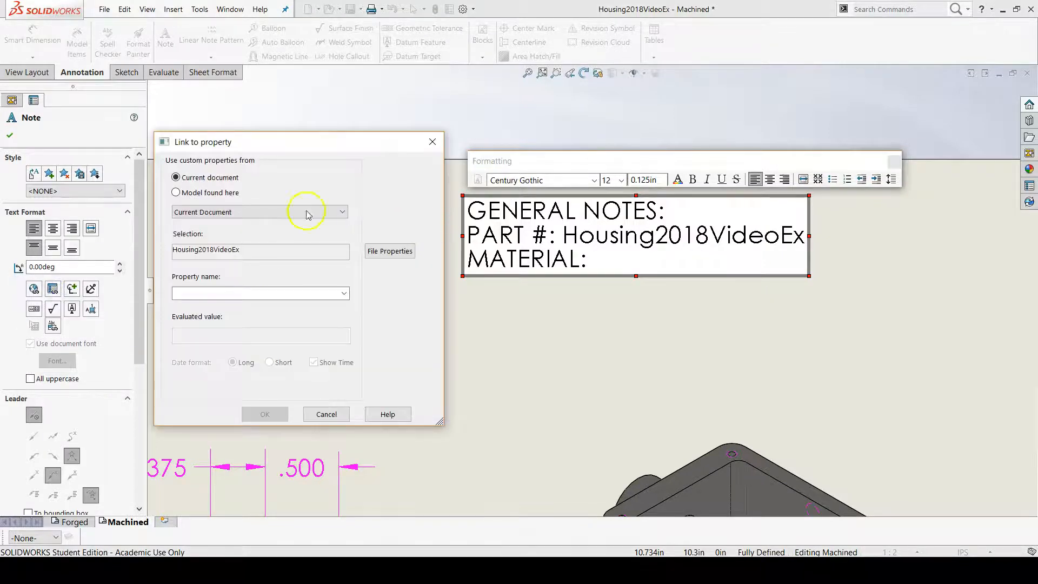
pyautogui.click(239, 193)
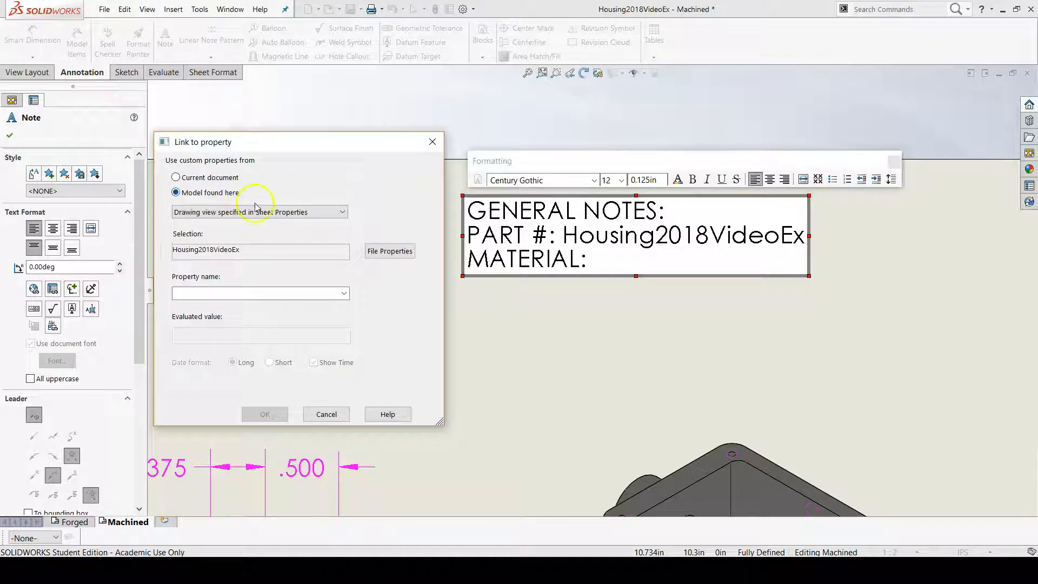
pyautogui.click(342, 294)
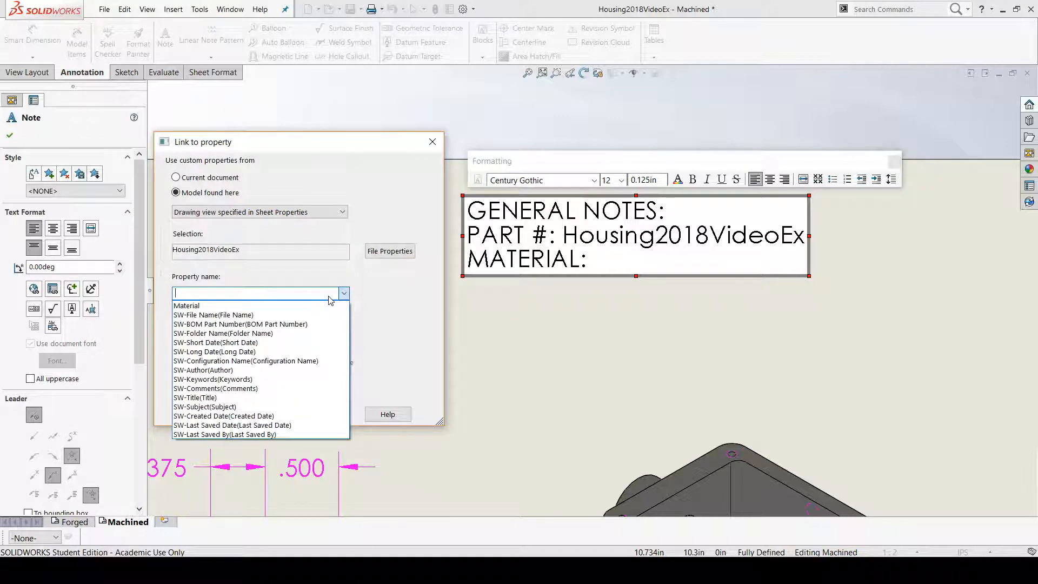
pyautogui.click(203, 307)
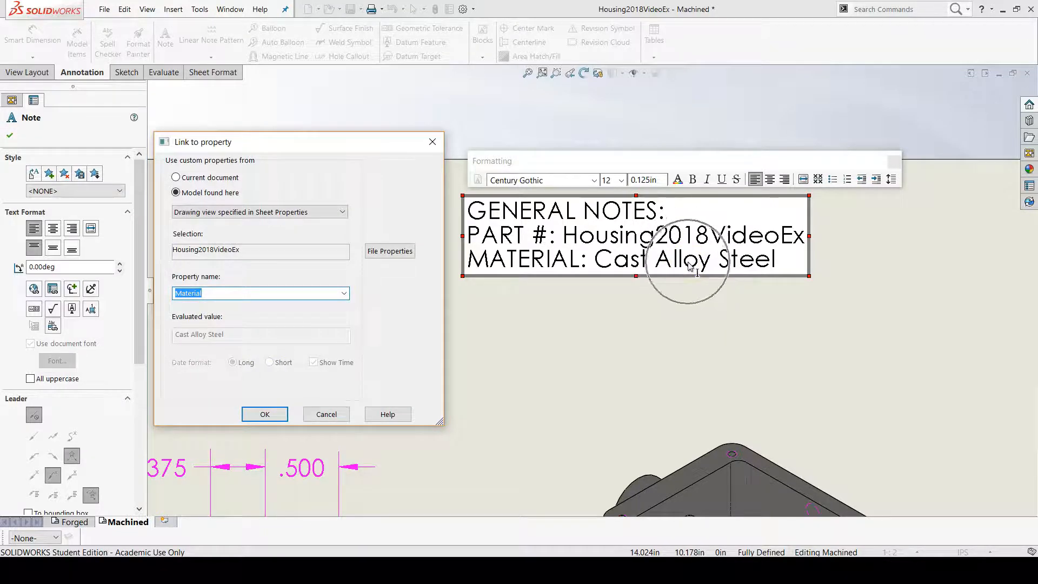
pyautogui.click(783, 264)
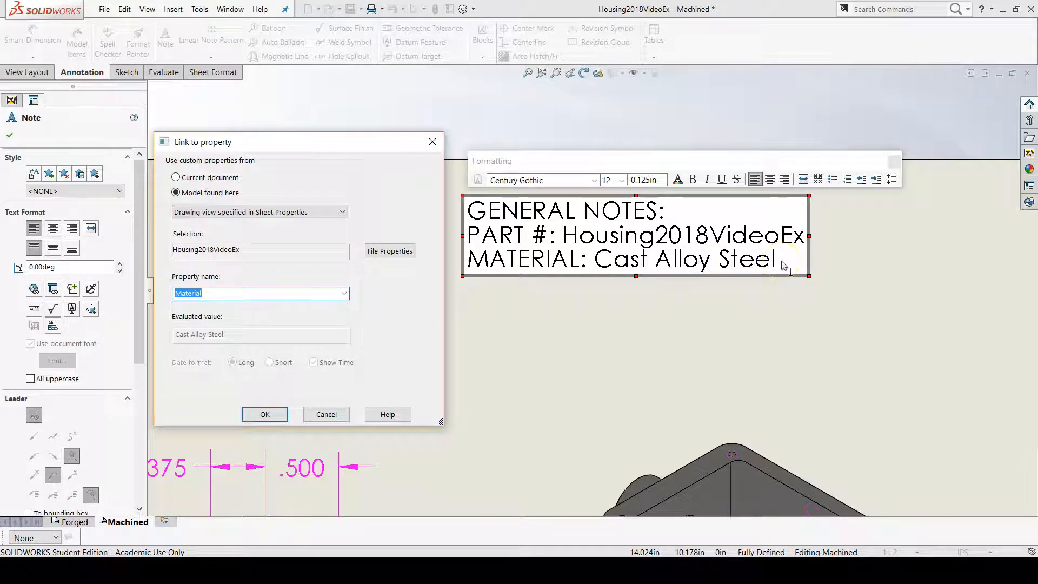
pyautogui.click(790, 265)
pyautogui.click(920, 277)
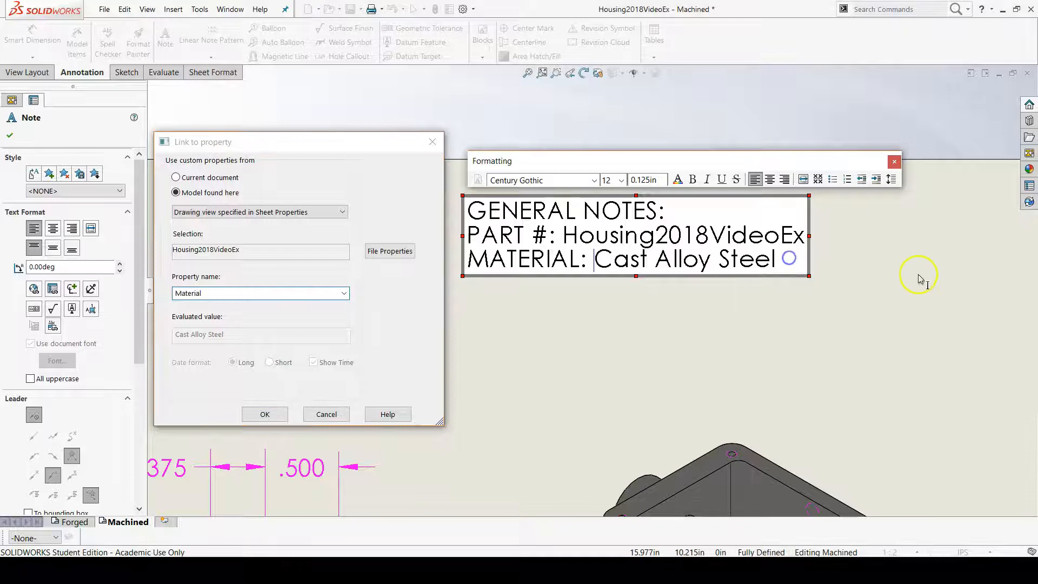
pyautogui.click(265, 415)
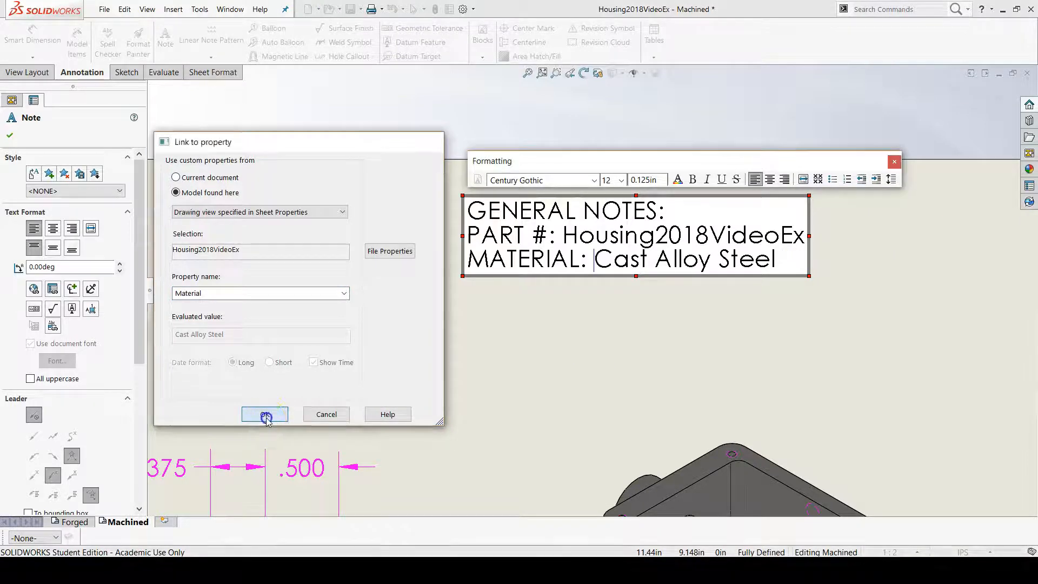
# Step: Add a "UNITS: INCHES" line below the material line of the general notes
pyautogui.click(792, 273)
pyautogui.press('Return')
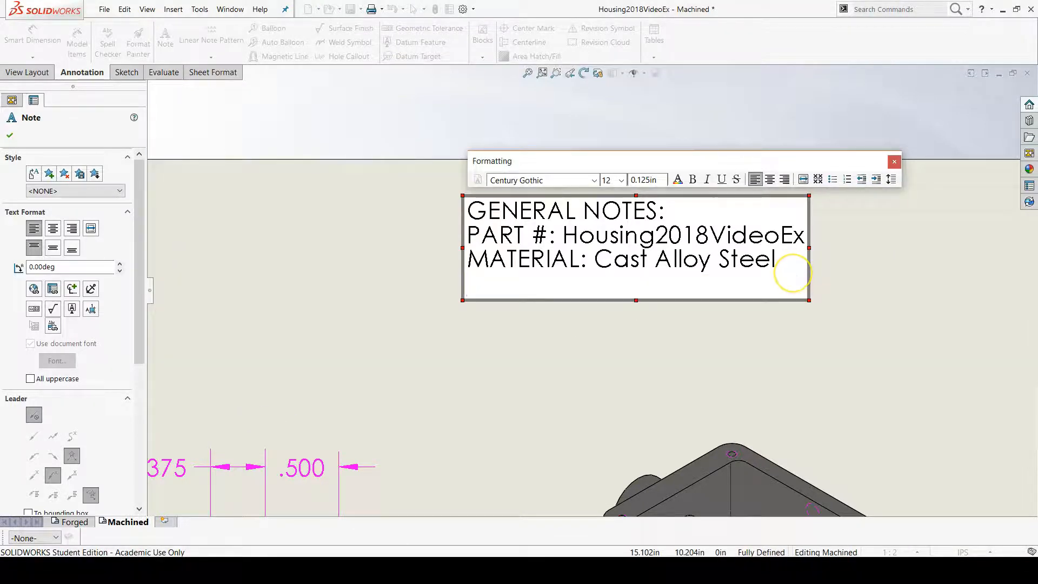
pyautogui.write('UNI')
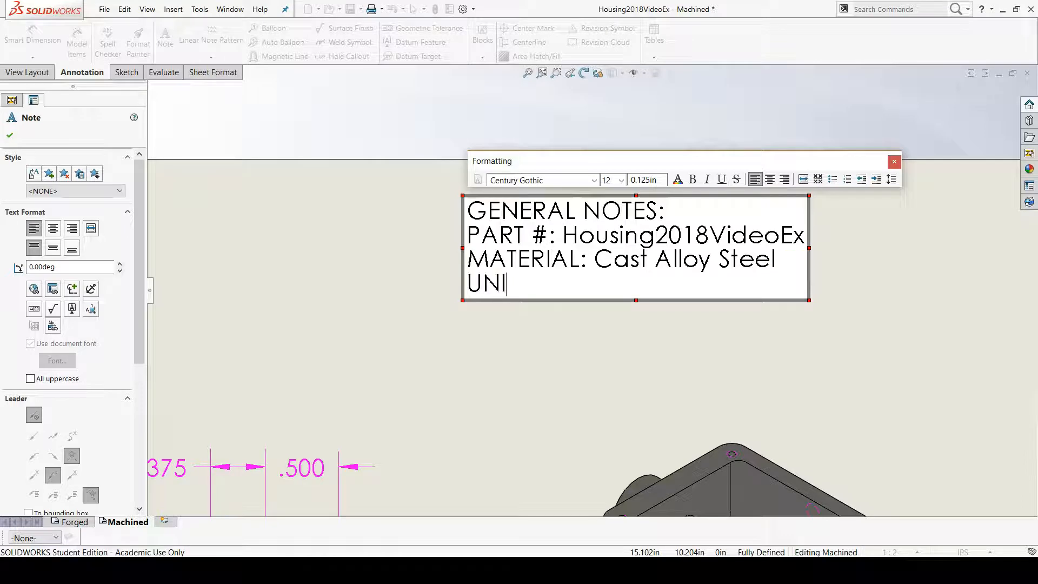
pyautogui.write('TS: DIMEN')
pyautogui.press('BackSpace')
pyautogui.press('BackSpace')
pyautogui.write('INCHES')
pyautogui.press('Return')
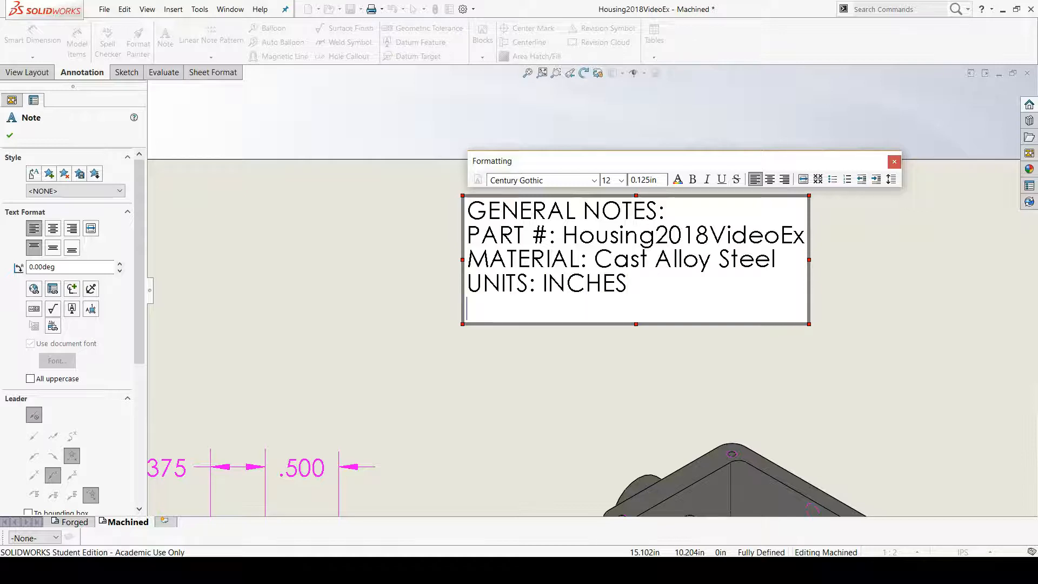
pyautogui.write('TOLERANCE:')
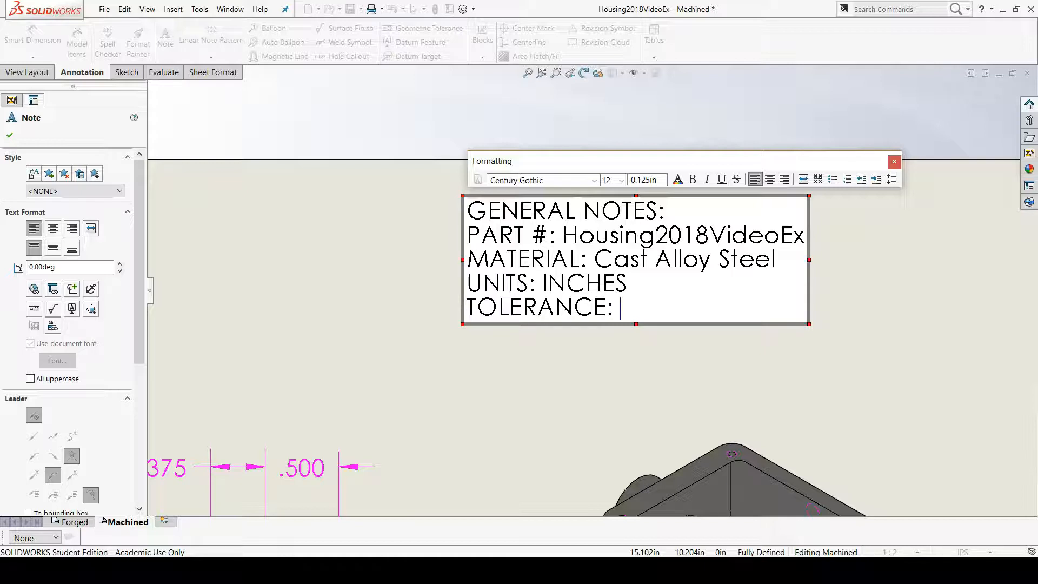
pyautogui.press('BackSpace')
pyautogui.press('BackSpace')
pyautogui.press('BackSpace')
pyautogui.press('BackSpace')
pyautogui.press('BackSpace')
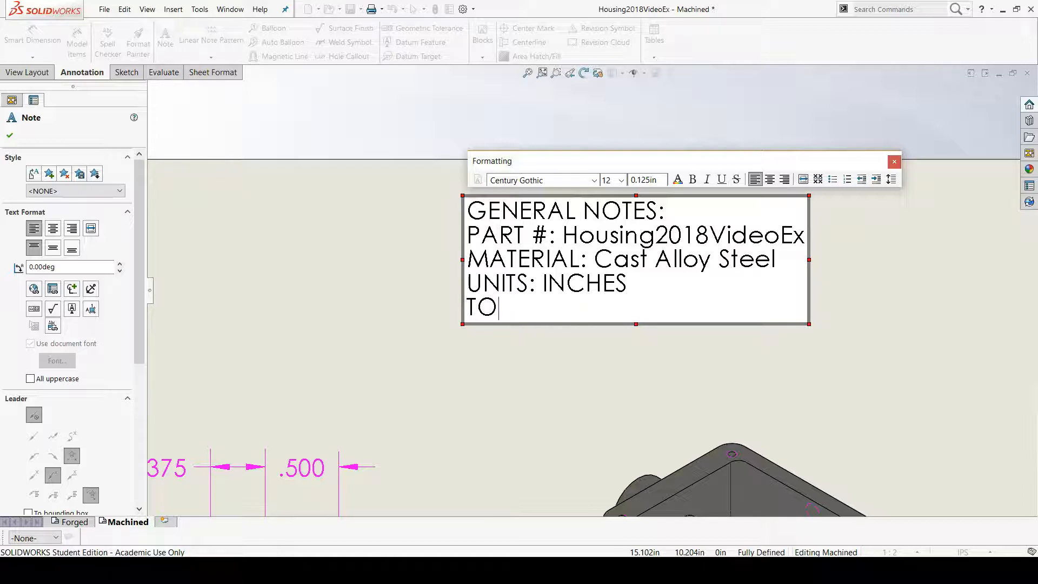
# Step: Leave a blank line below the units and add the lines "UNLESS OTHERWISE SPECIFIED:" and "TOLERANCE: .005"
pyautogui.press('Return')
pyautogui.write('UNLESS OTHERW')
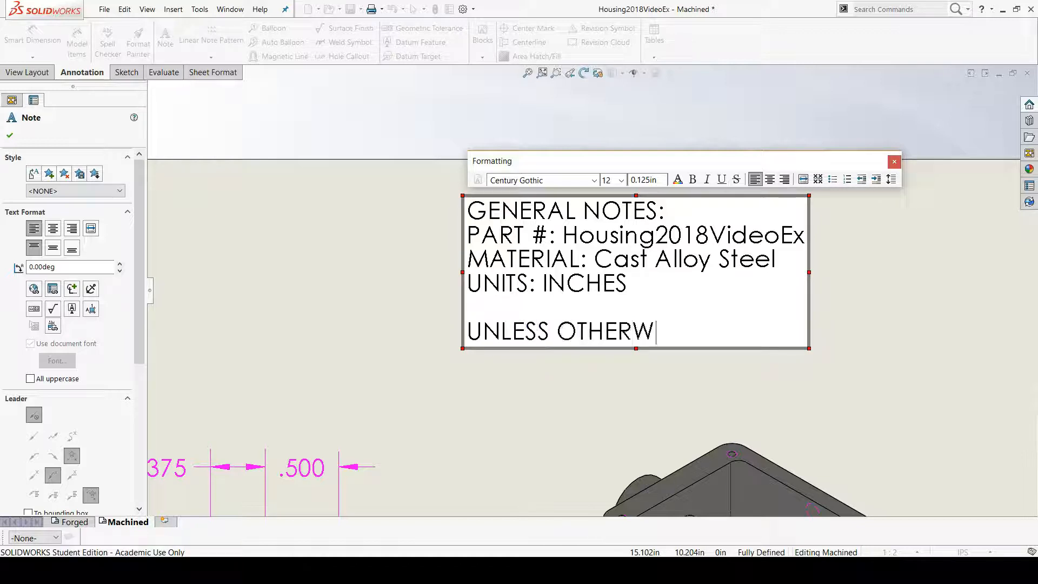
pyautogui.write('ISE SPECIFI')
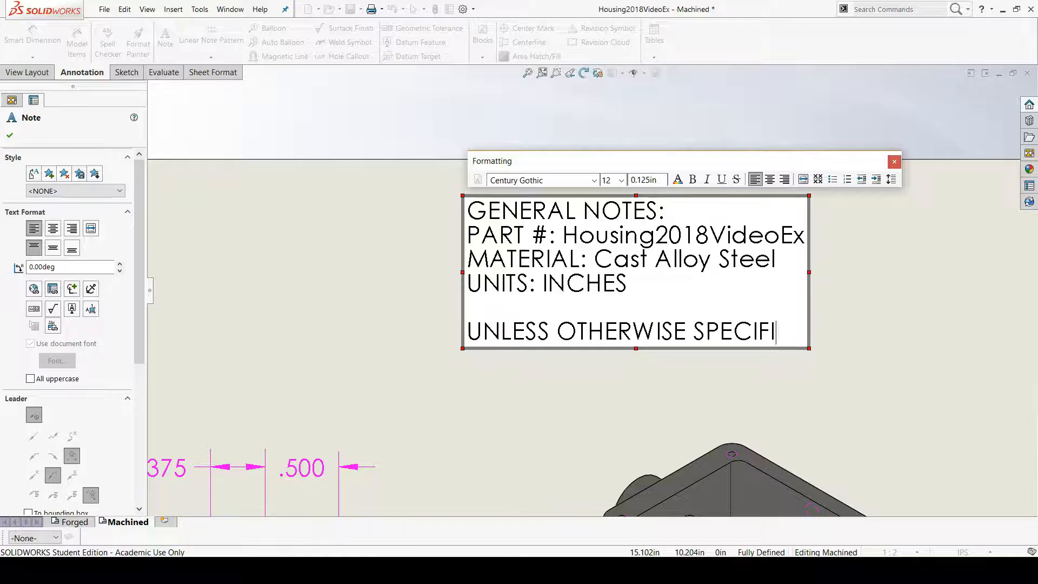
pyautogui.write('ED:')
pyautogui.press('Return')
pyautogui.write('TOLERA')
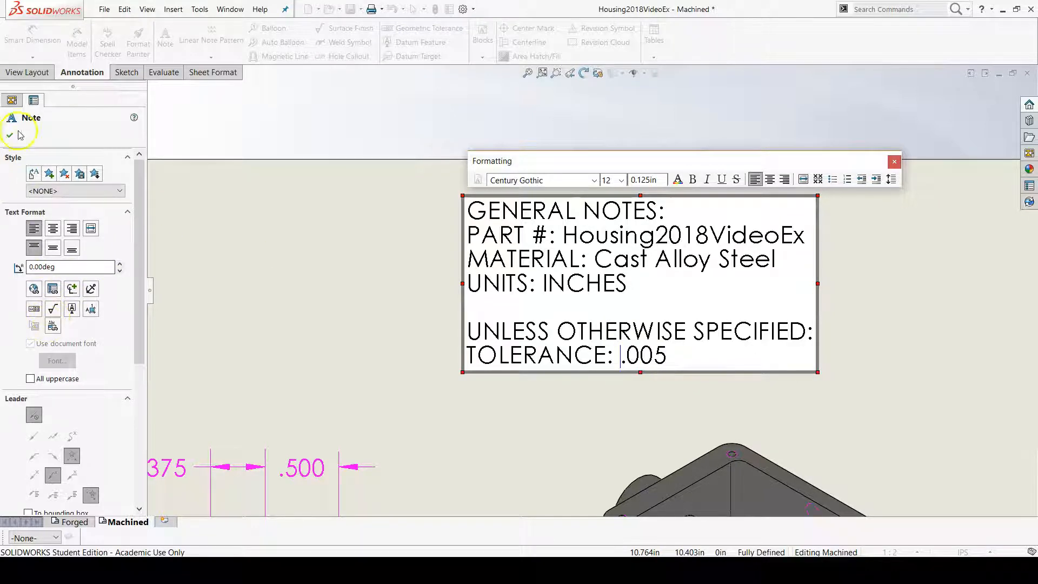
# Step: Insert a plus/minus symbol in front of .005 in the tolerance line
pyautogui.click(72, 292)
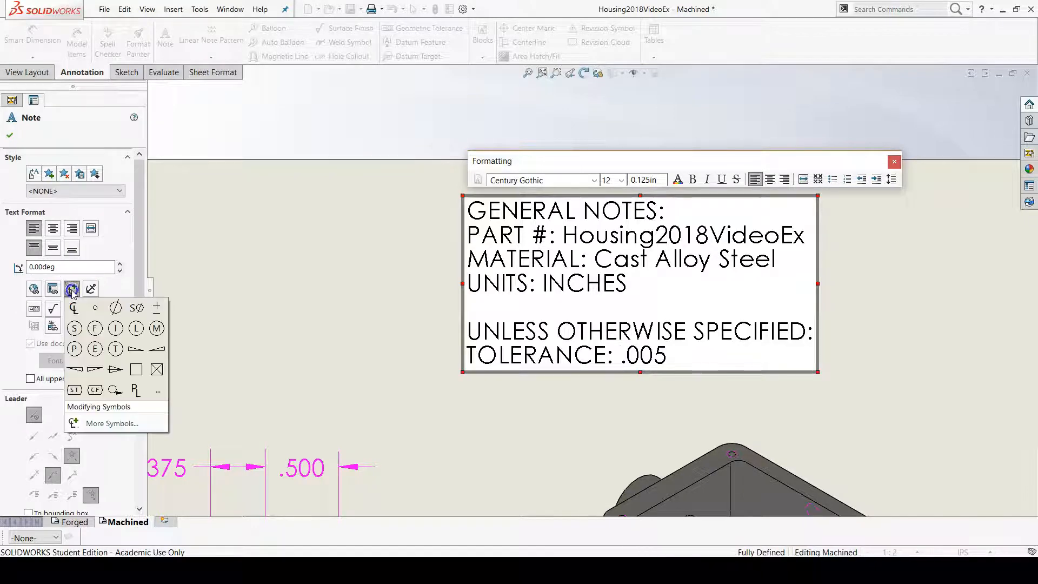
pyautogui.click(159, 309)
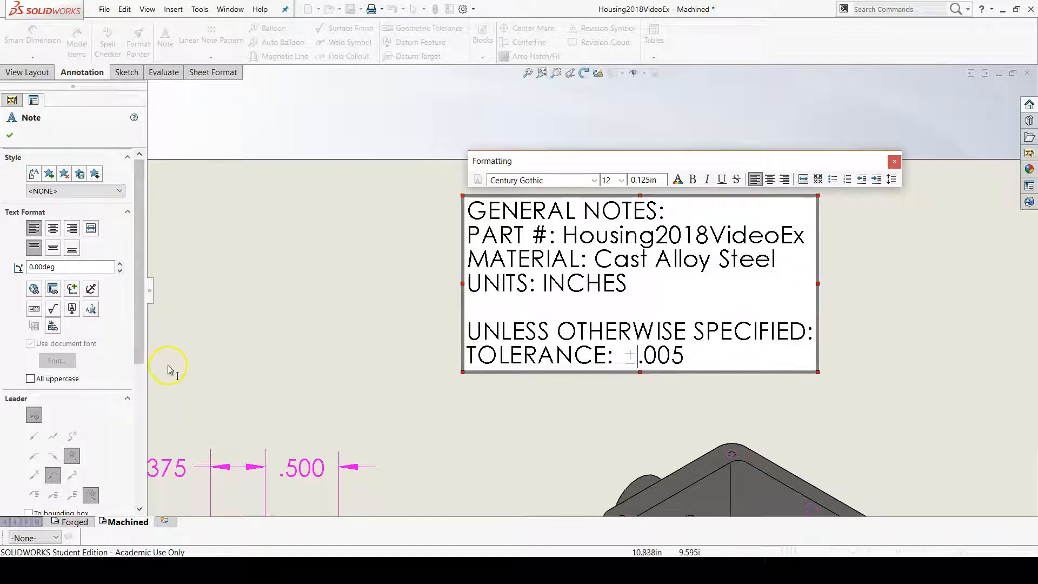
pyautogui.click(688, 354)
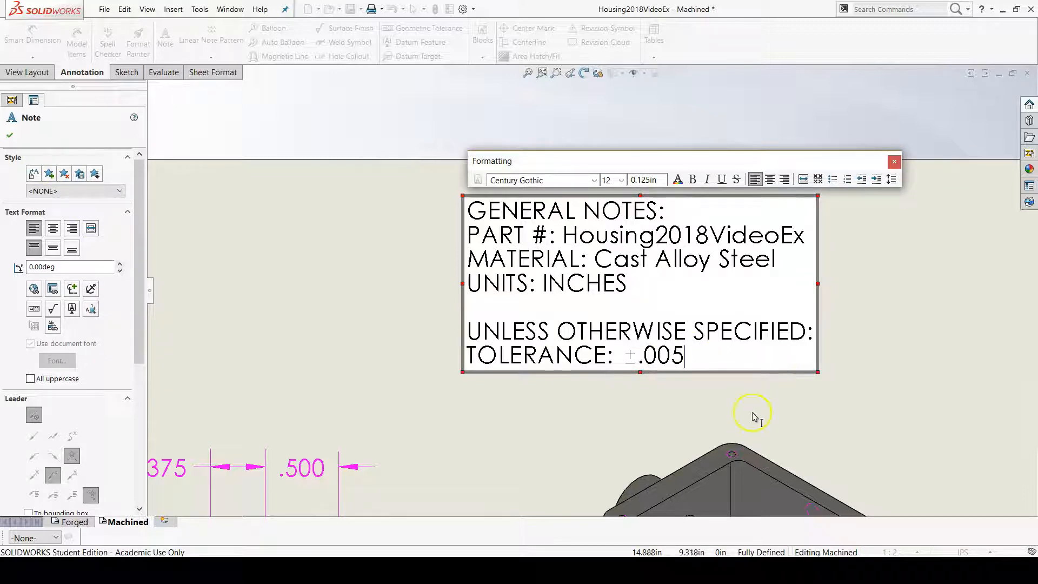
# Step: Add a "DRAWN BY:" line directly below the units line of the general notes
pyautogui.click(633, 287)
pyautogui.press('Return')
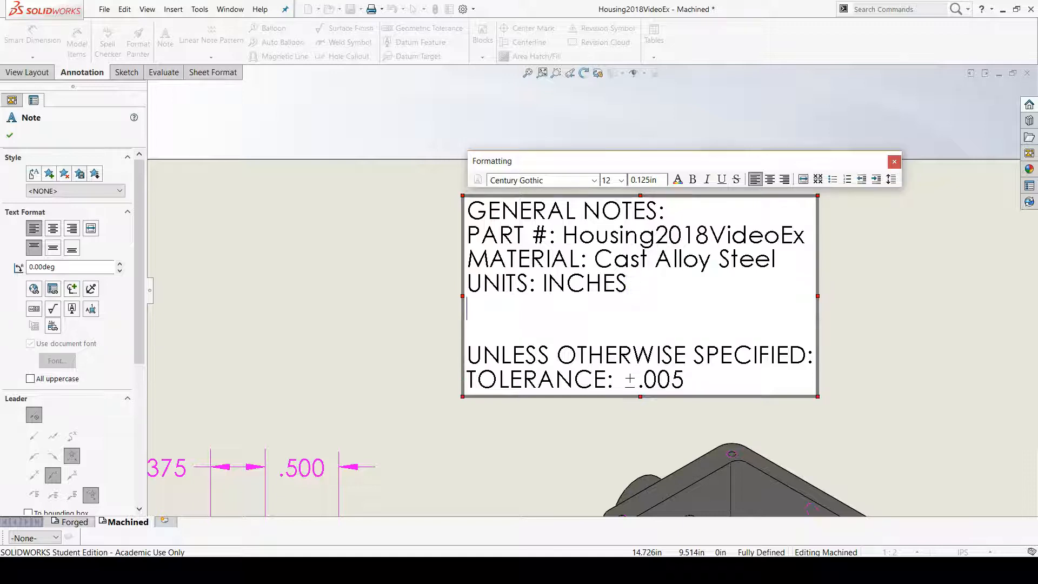
pyautogui.write('DRAWN BY')
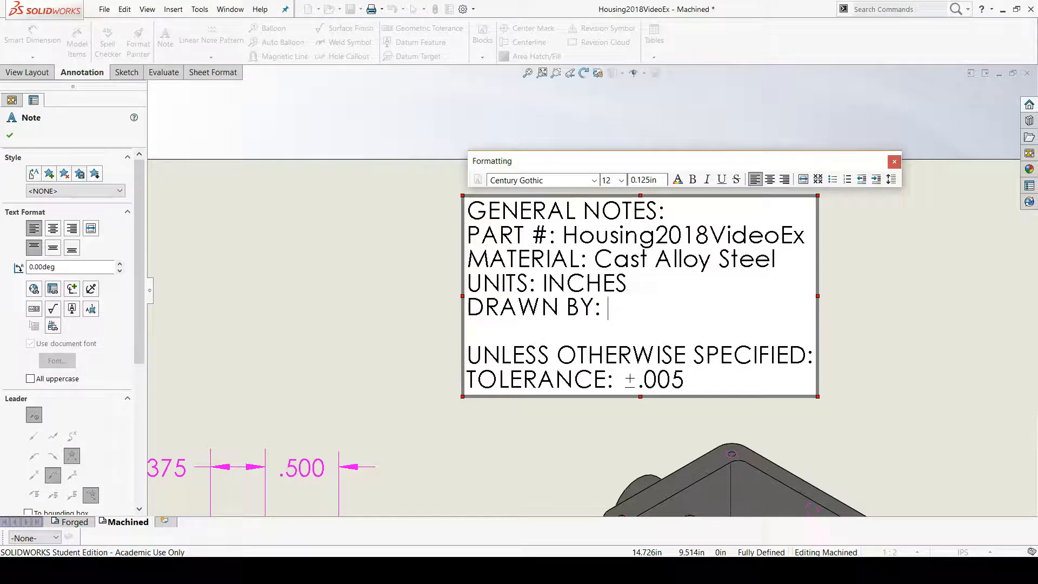
pyautogui.write(':')
pyautogui.click(53, 290)
pyautogui.click(52, 290)
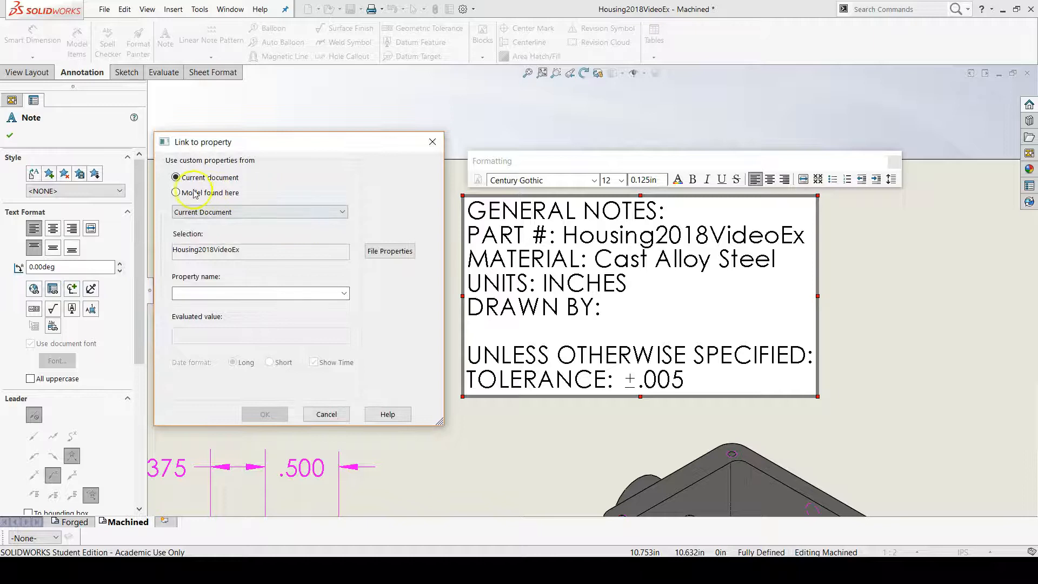
pyautogui.click(177, 192)
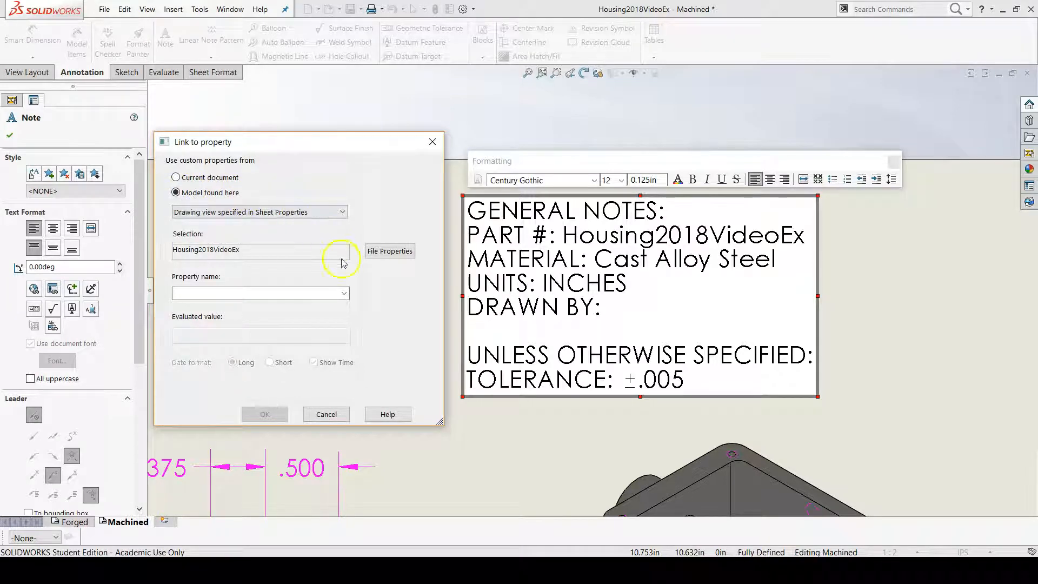
pyautogui.click(344, 292)
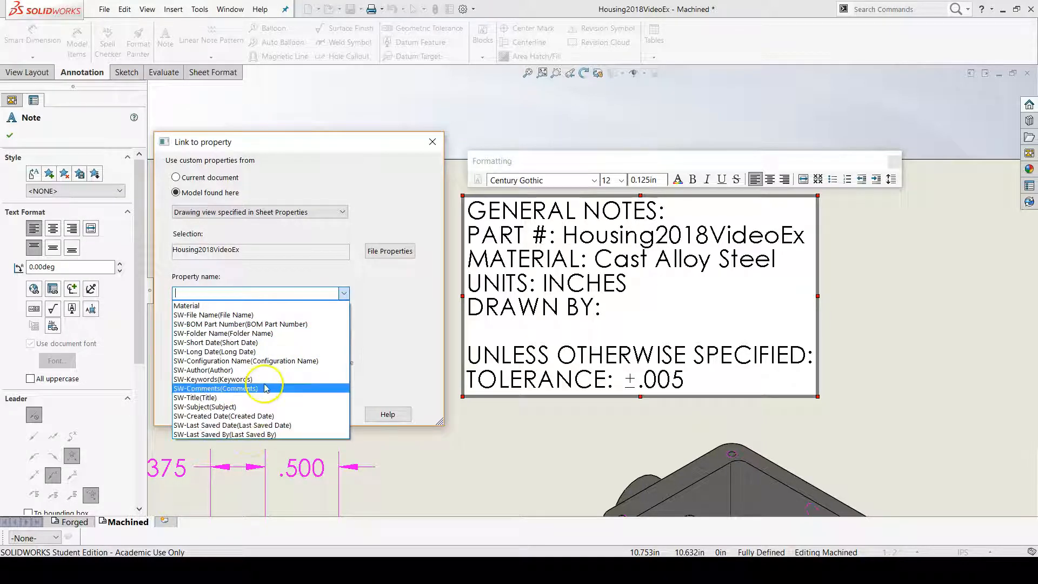
pyautogui.click(256, 371)
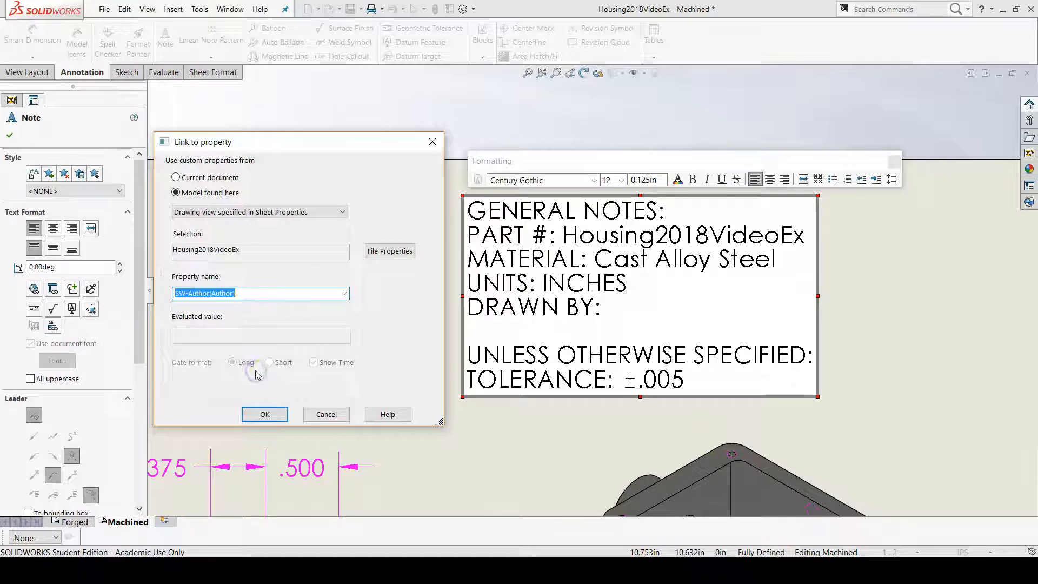
pyautogui.click(344, 293)
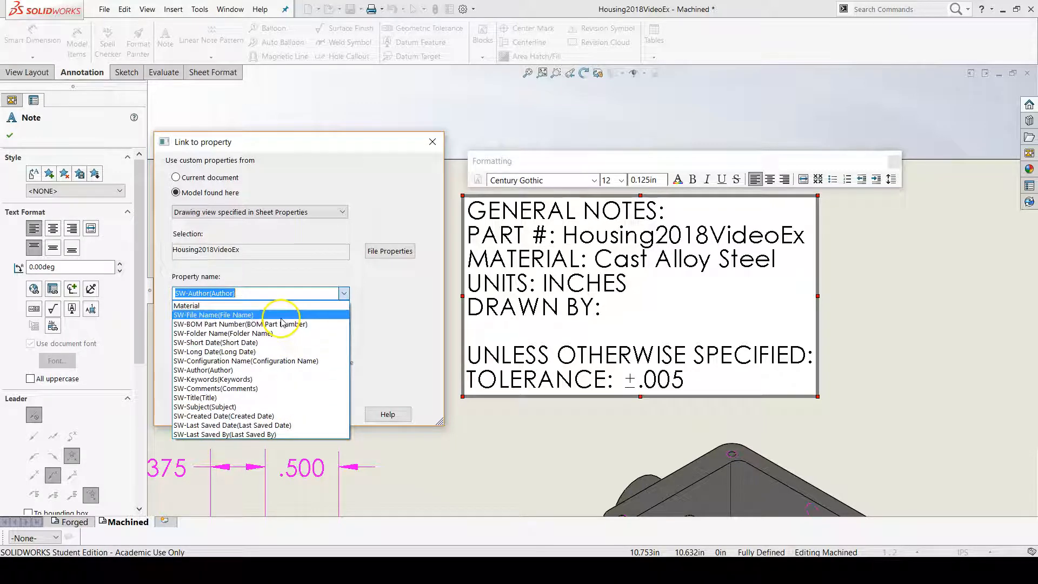
pyautogui.click(343, 293)
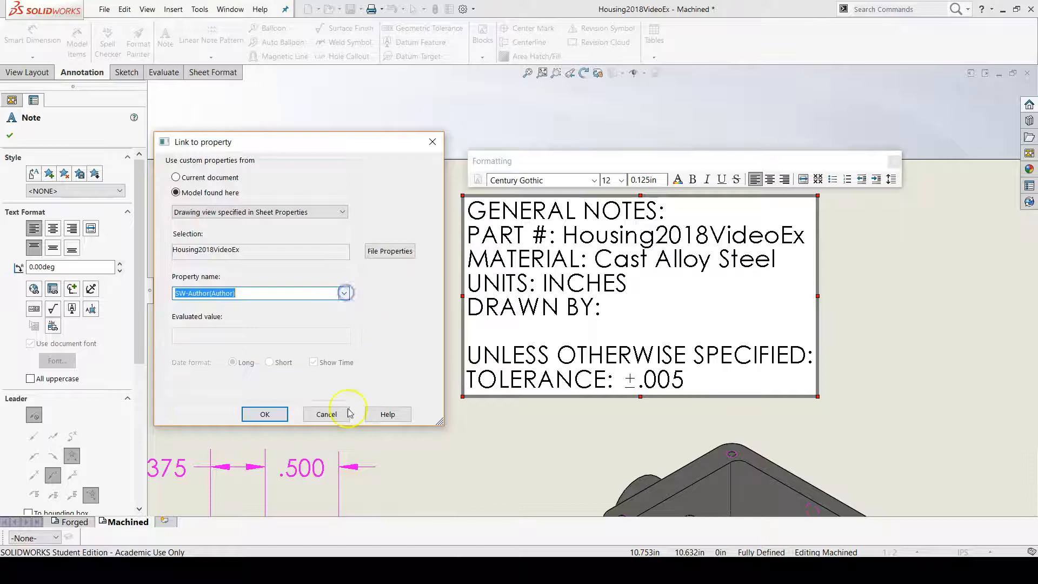
pyautogui.click(329, 414)
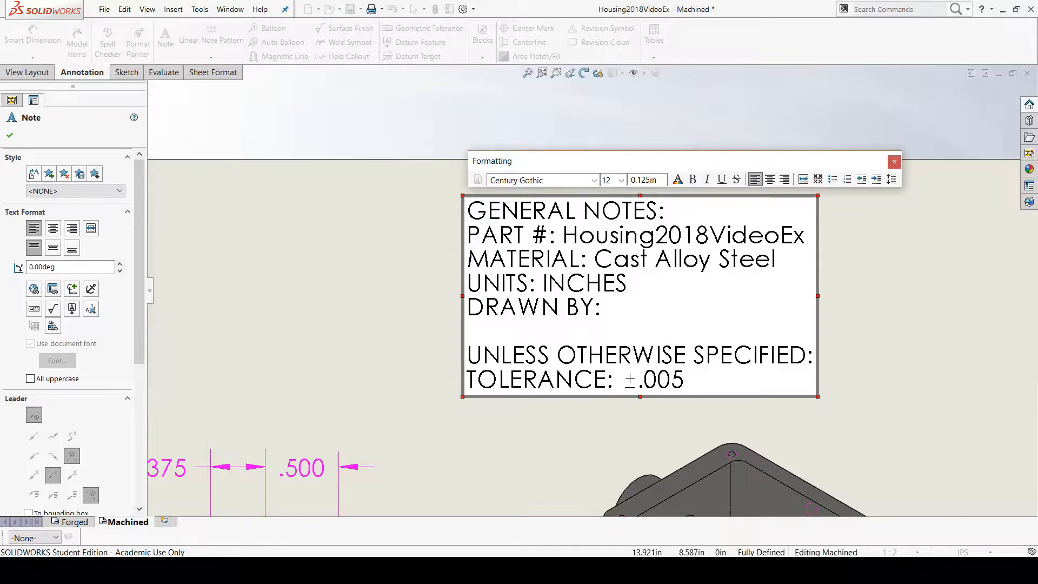
# Step: Switch to the Housing2018VideoEx part and enter the drafter's name as Author in its summary information
pyautogui.click(611, 538)
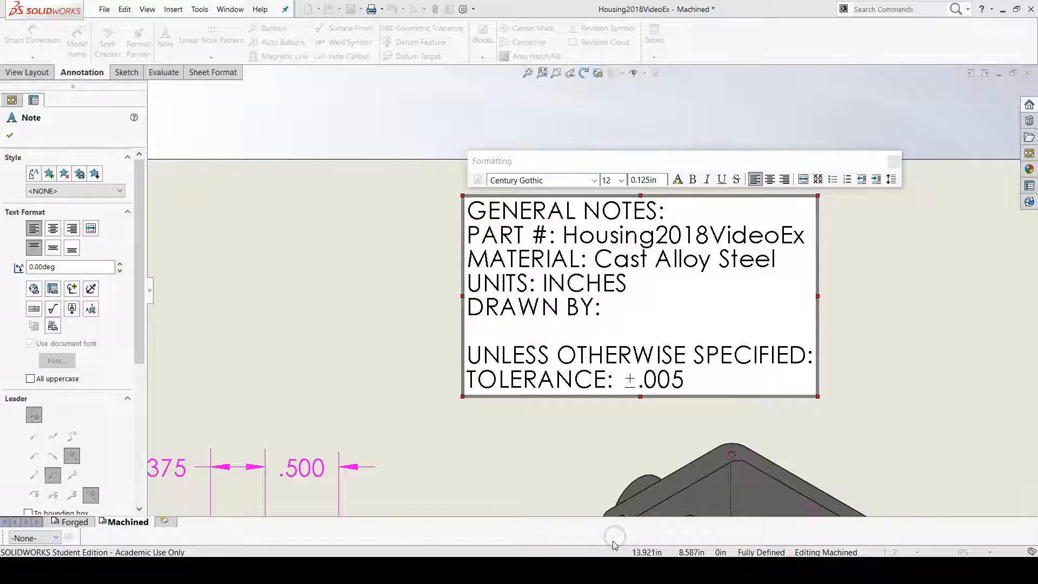
pyautogui.click(923, 335)
pyautogui.moveTo(671, 563)
pyautogui.click(588, 510)
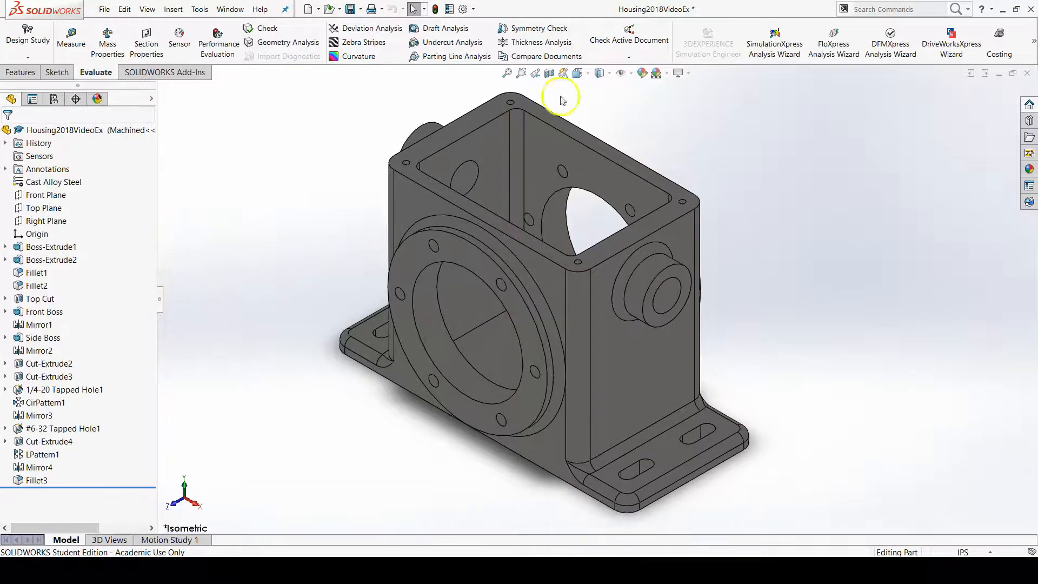
pyautogui.click(449, 9)
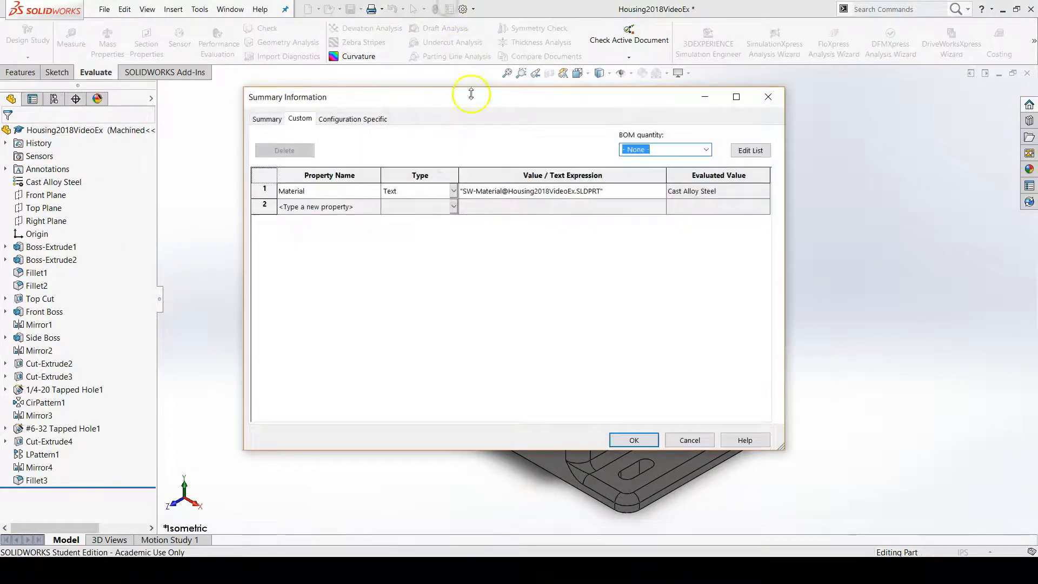
pyautogui.click(267, 118)
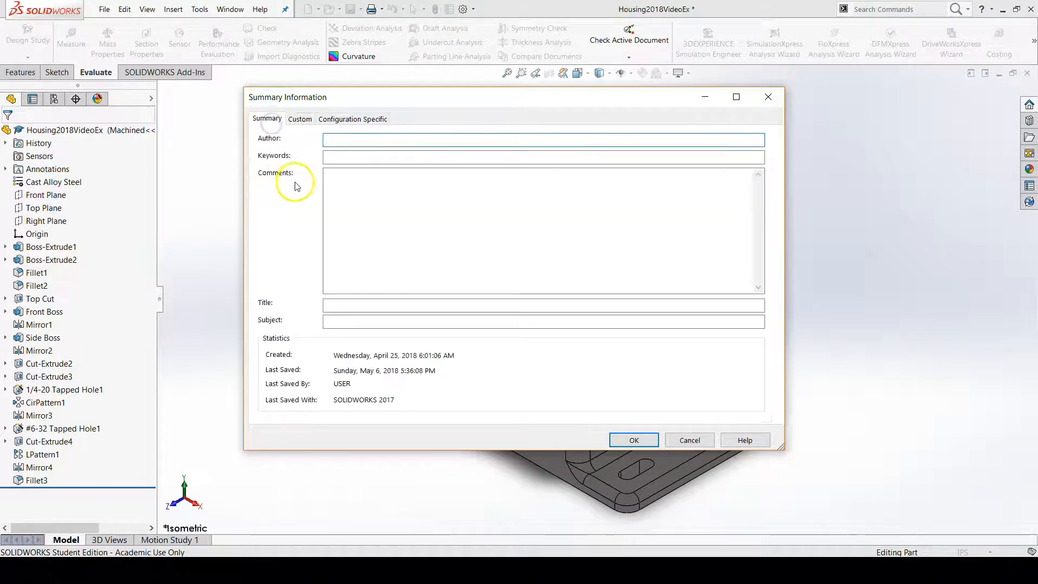
pyautogui.click(347, 141)
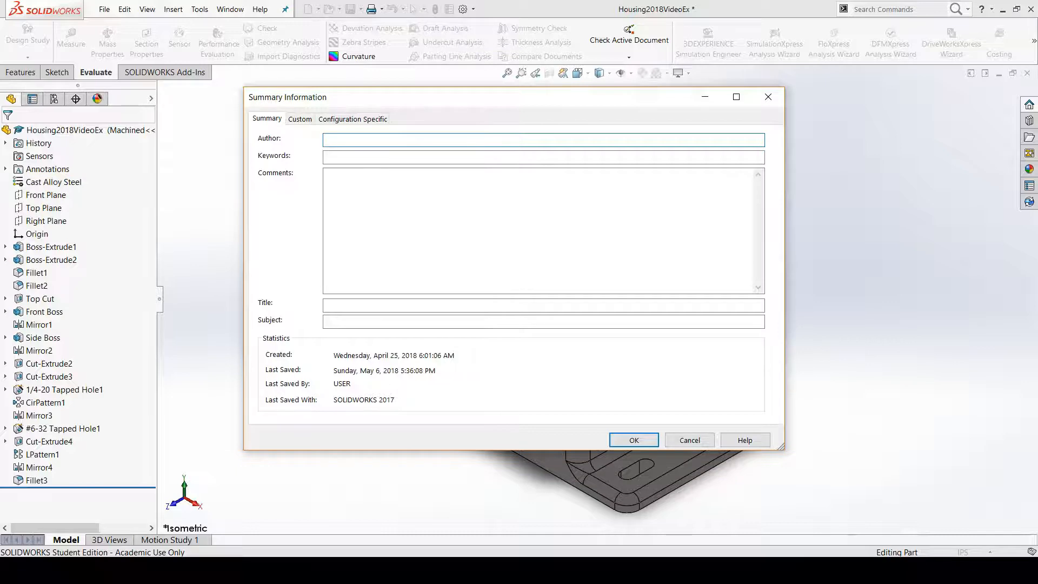
pyautogui.press('capslock')
pyautogui.write('M. HORTMAN')
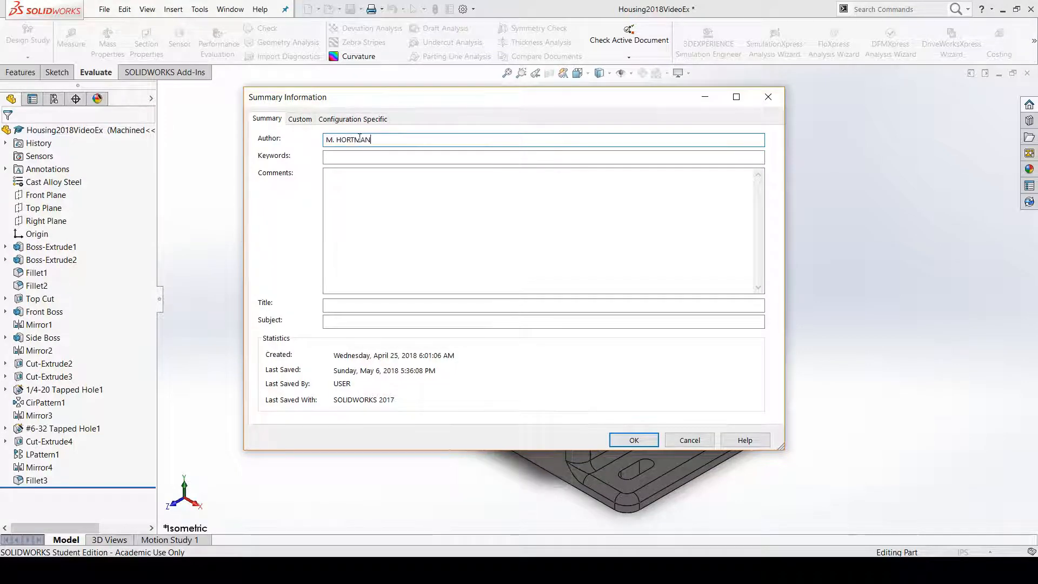
# Step: Set the part's Subject to GEARBOX and its Title to HOUSING in the summary information
pyautogui.click(339, 319)
pyautogui.write('GEAR')
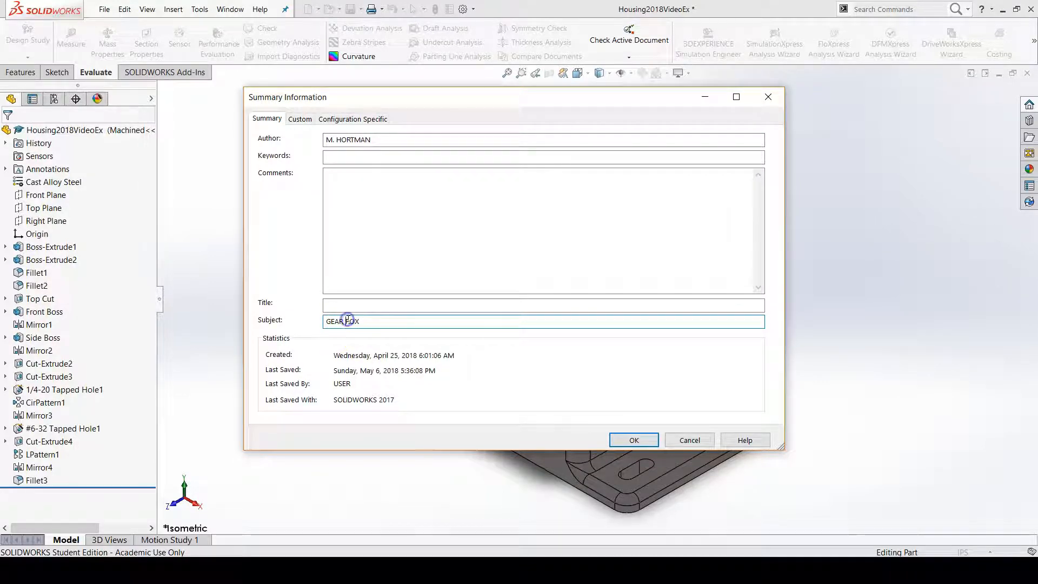
pyautogui.click(355, 304)
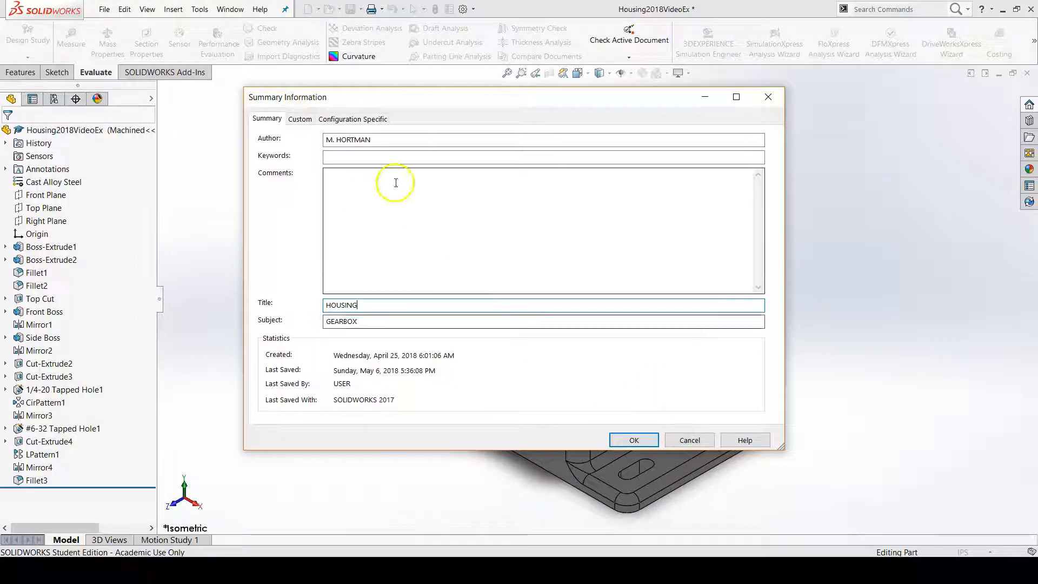
# Step: Add a custom Weight property linked to the part's Mass and accept the summary information
pyautogui.click(300, 119)
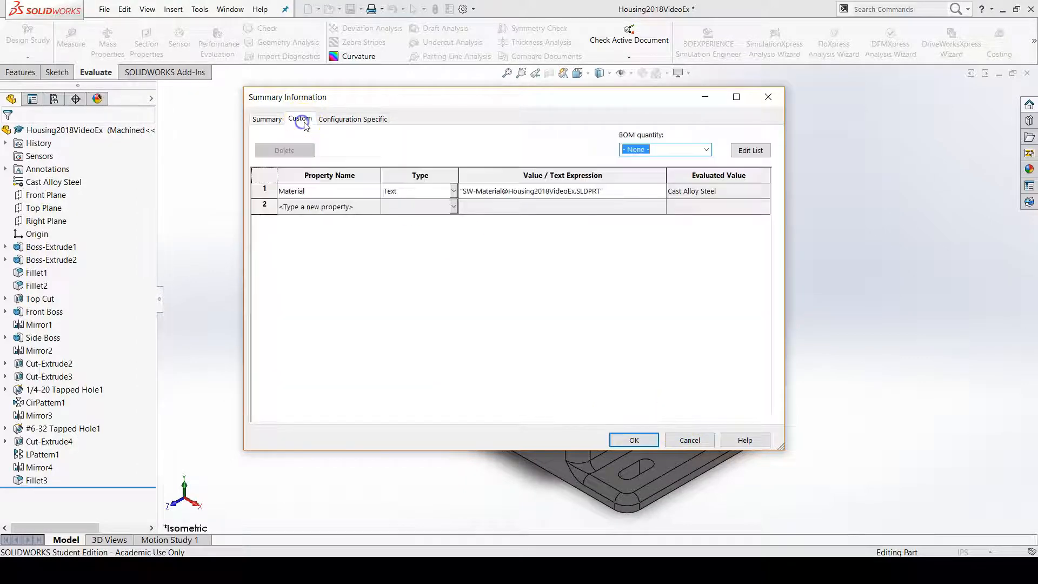
pyautogui.click(370, 208)
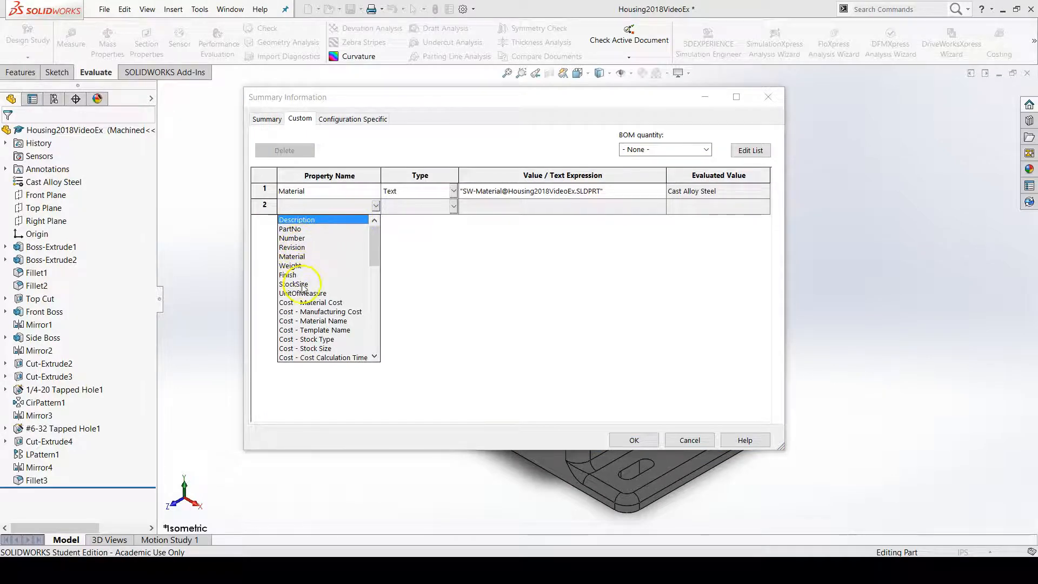
pyautogui.click(292, 266)
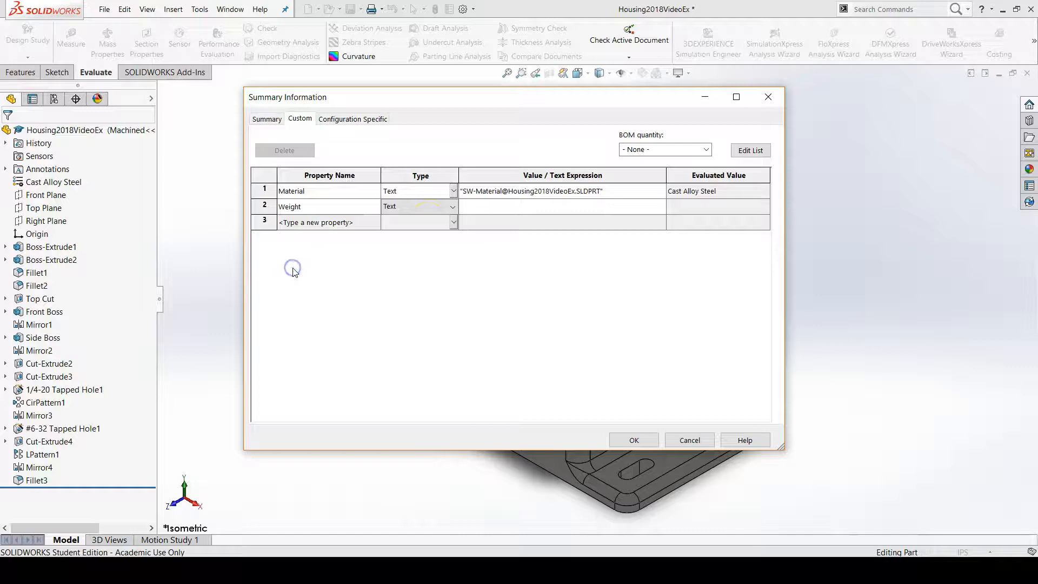
pyautogui.click(659, 206)
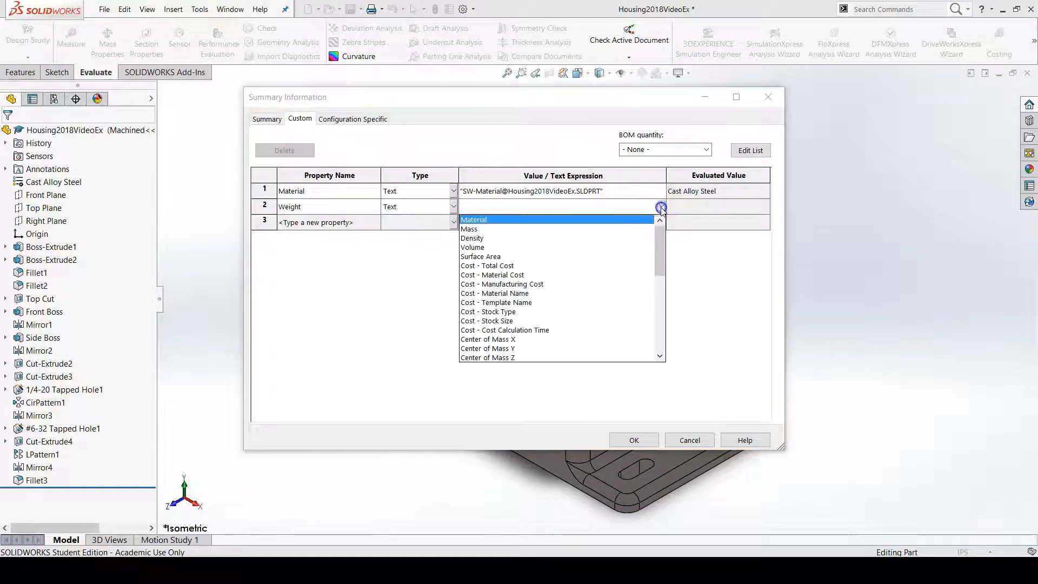
pyautogui.click(492, 230)
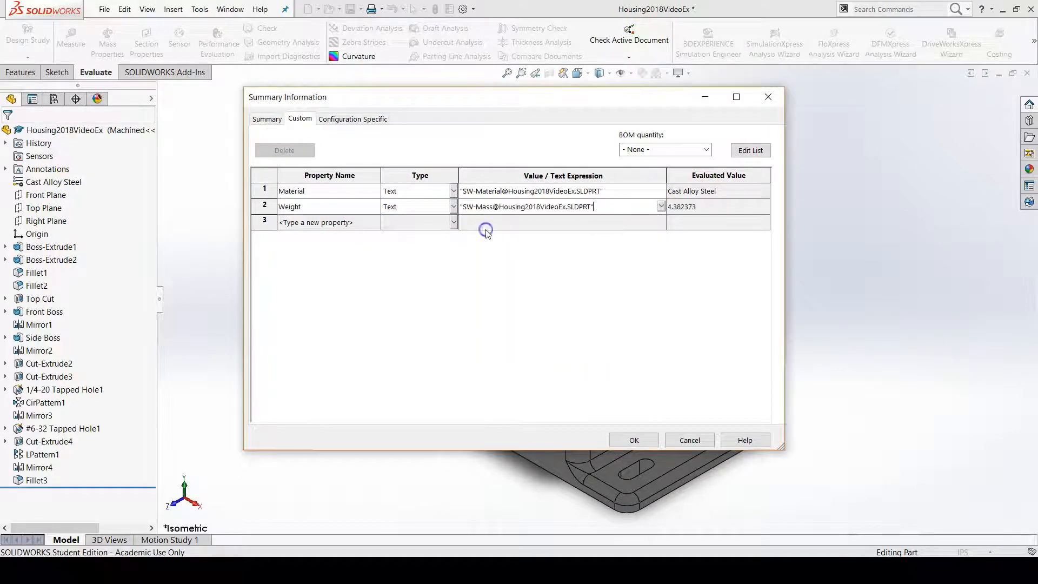
pyautogui.click(634, 440)
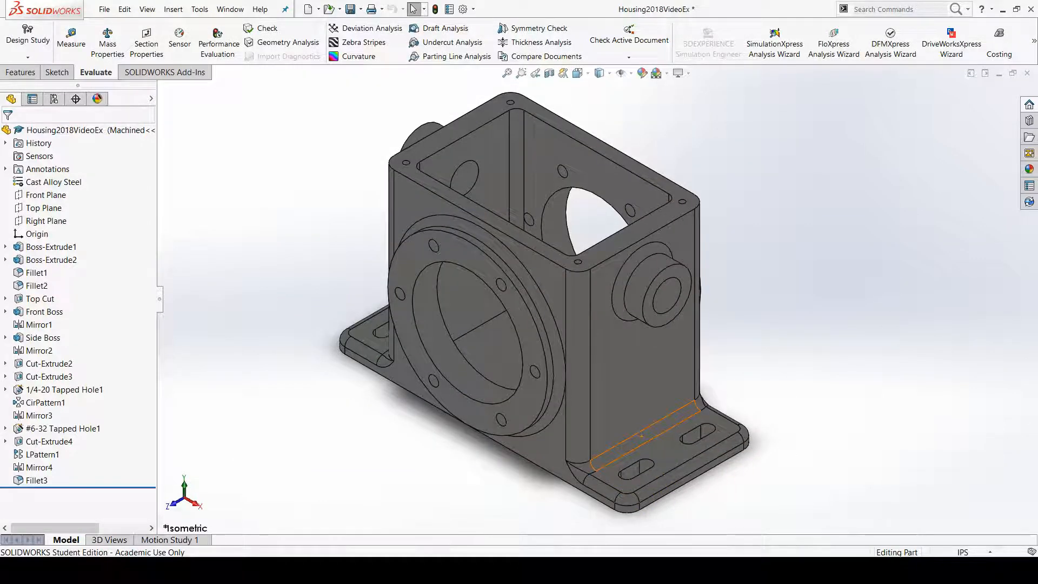
# Step: Save the Housing2018VideoEx part with its updated properties
pyautogui.click(725, 509)
pyautogui.click(668, 191)
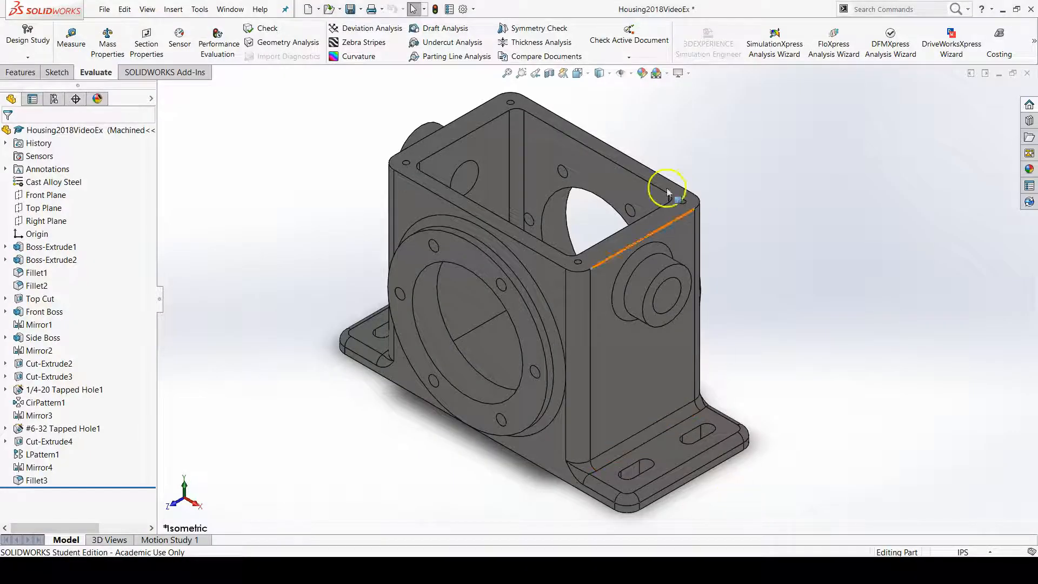
pyautogui.click(451, 40)
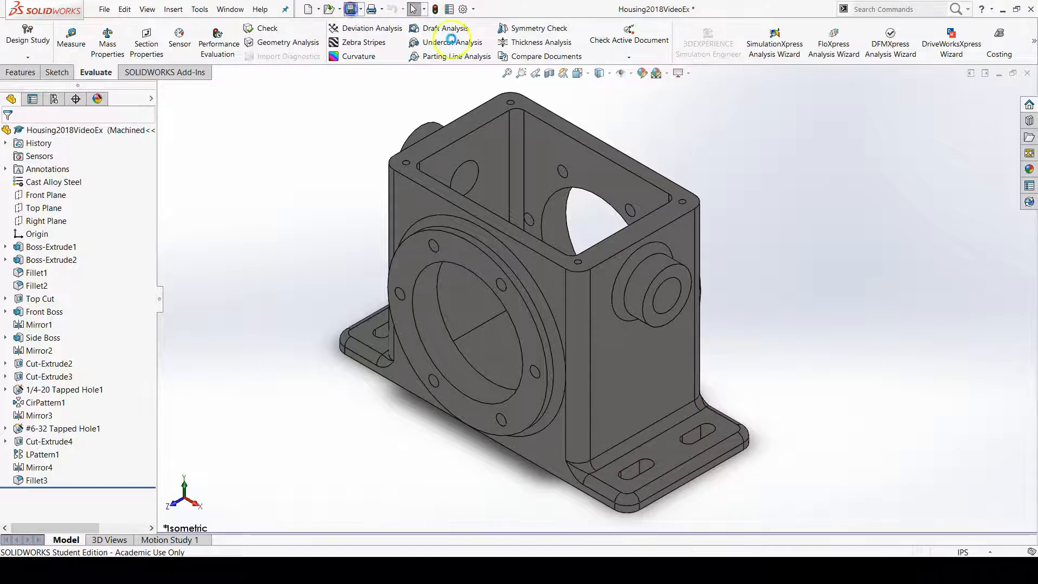
pyautogui.click(696, 522)
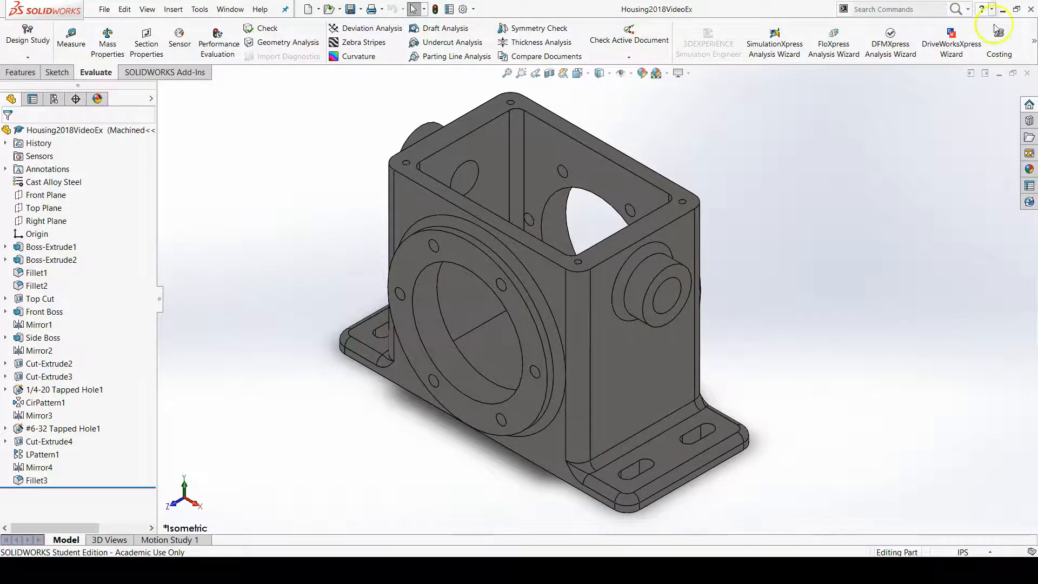
# Step: Switch back to the Machined drawing and place the text cursor after "DRAWN BY:" in the general notes
pyautogui.click(672, 554)
pyautogui.click(619, 513)
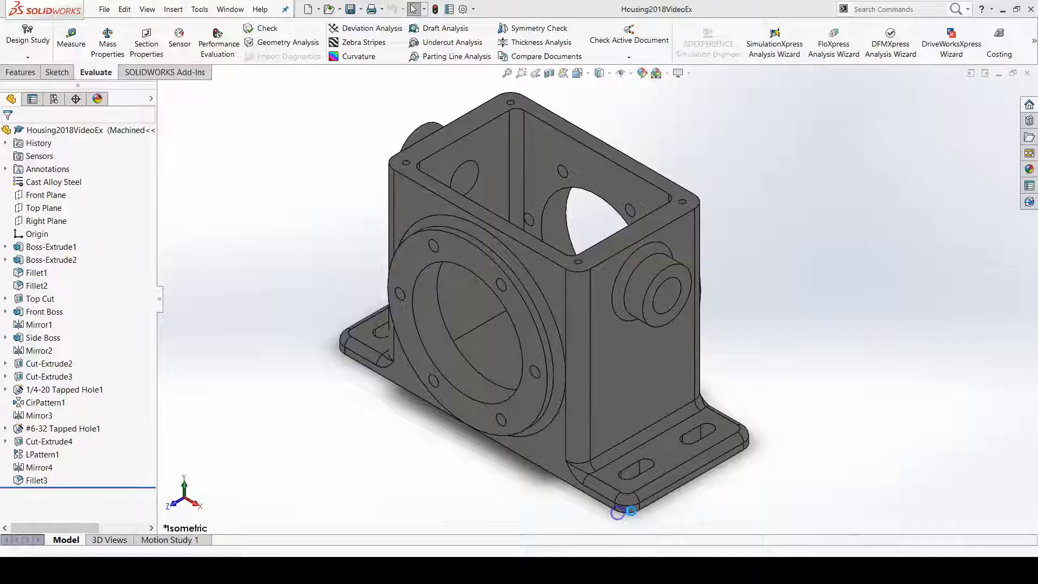
pyautogui.click(672, 555)
pyautogui.click(697, 496)
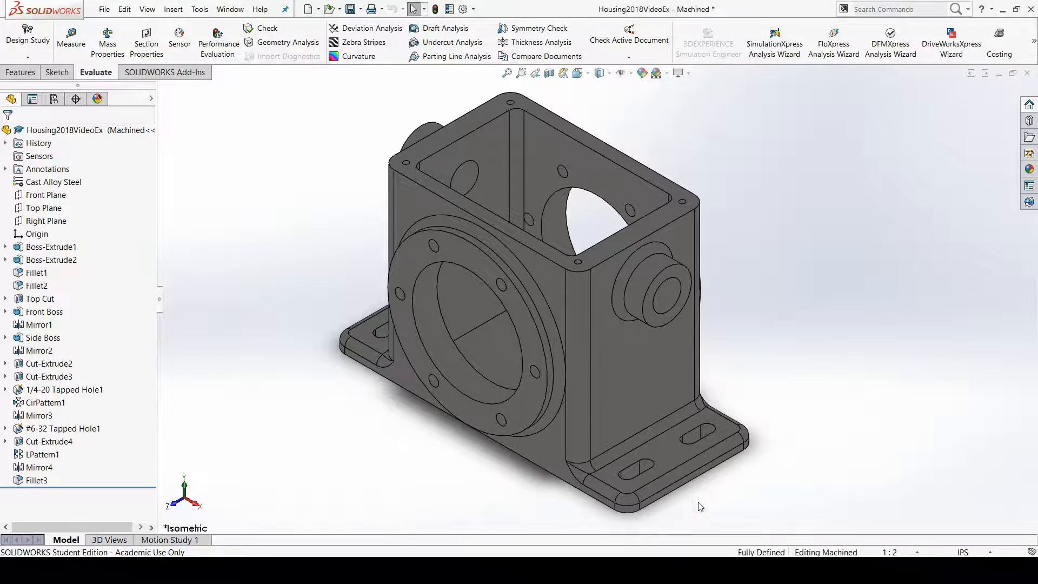
pyautogui.doubleClick(626, 323)
pyautogui.click(612, 317)
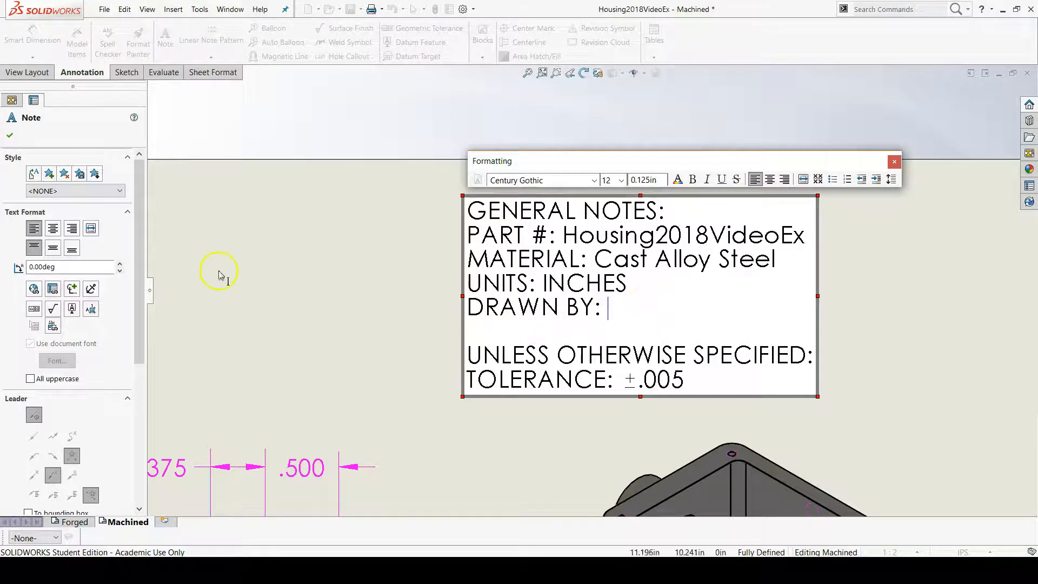
# Step: Link the DRAWN BY line to the SW-Author property of the model in the drawing view specified in Sheet Properties
pyautogui.click(53, 288)
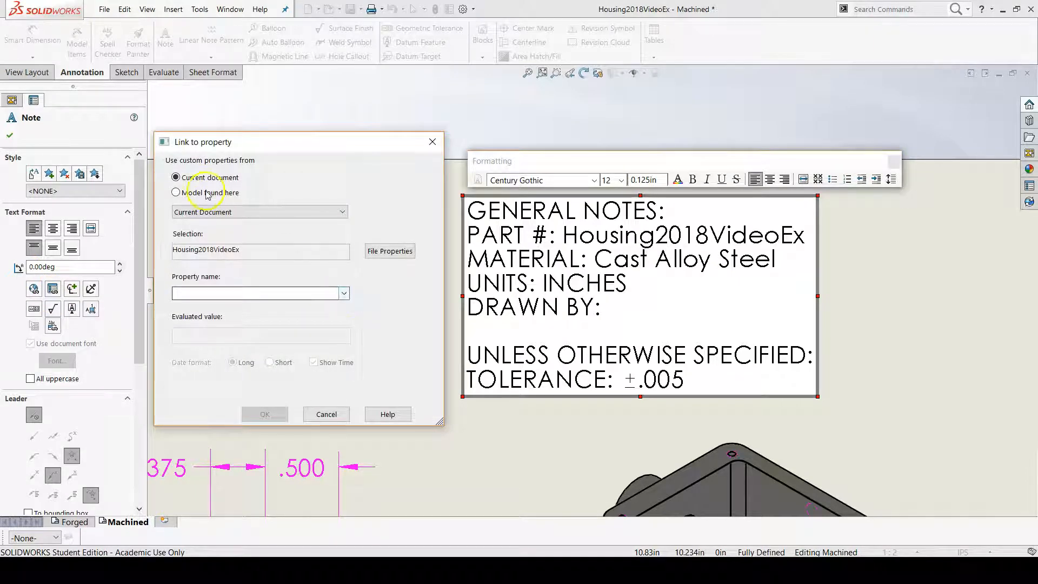
pyautogui.click(206, 193)
pyautogui.click(342, 293)
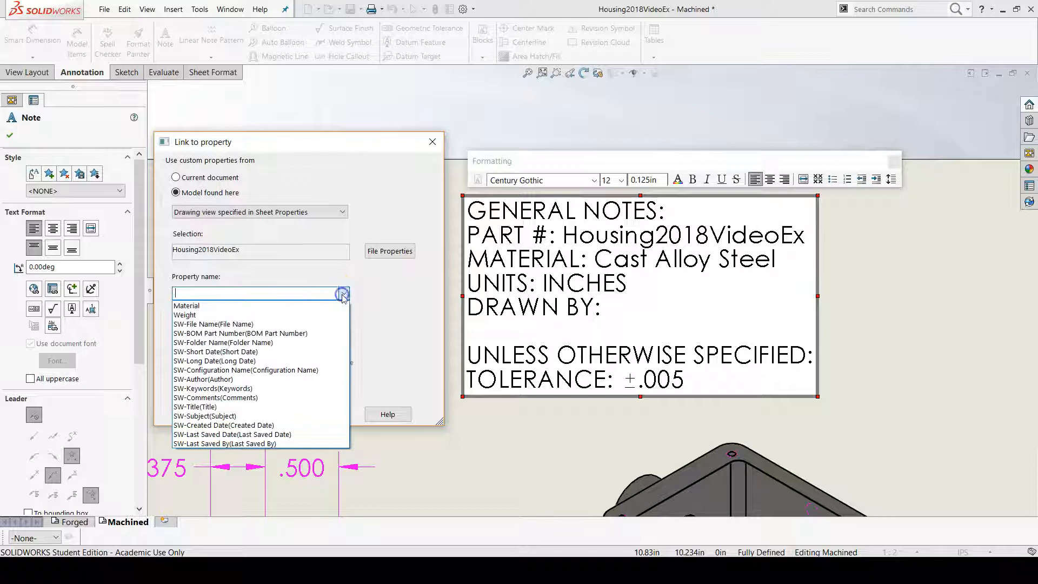
pyautogui.click(254, 379)
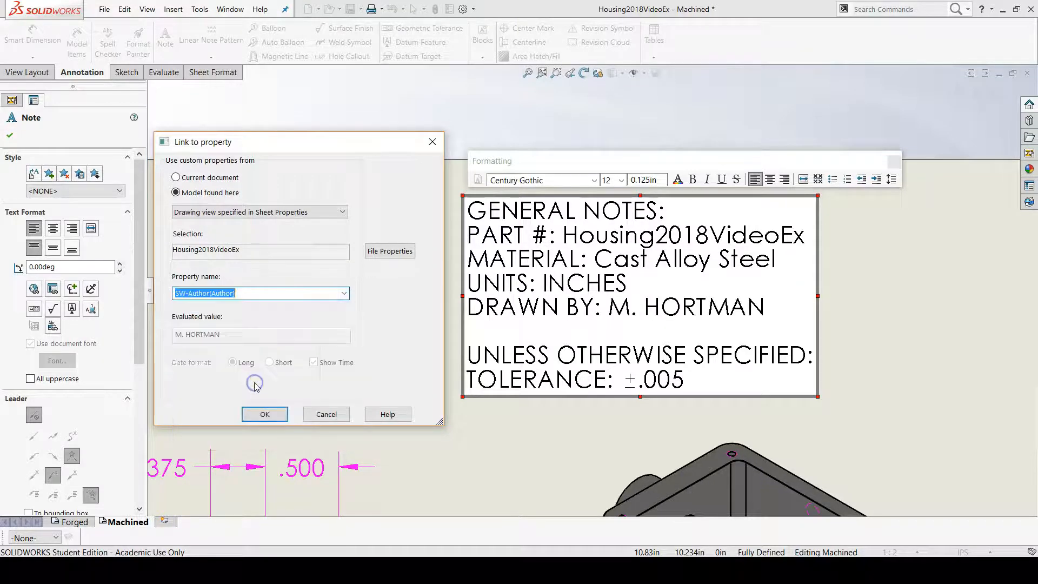
# Step: Delete the linked author name from the DRAWN BY line and place the text cursor after the colon
pyautogui.click(769, 323)
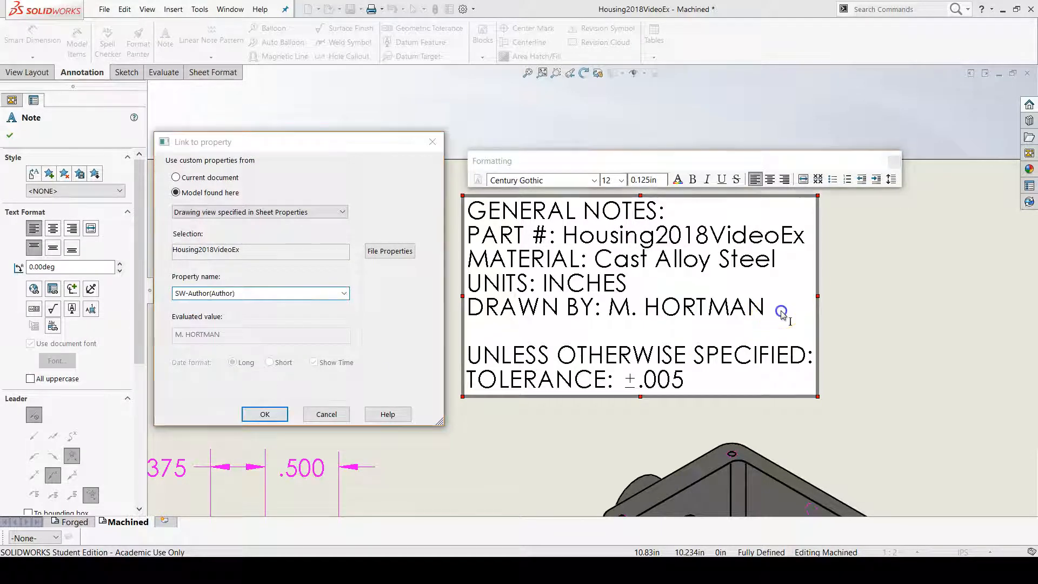
pyautogui.click(326, 414)
pyautogui.press('BackSpace')
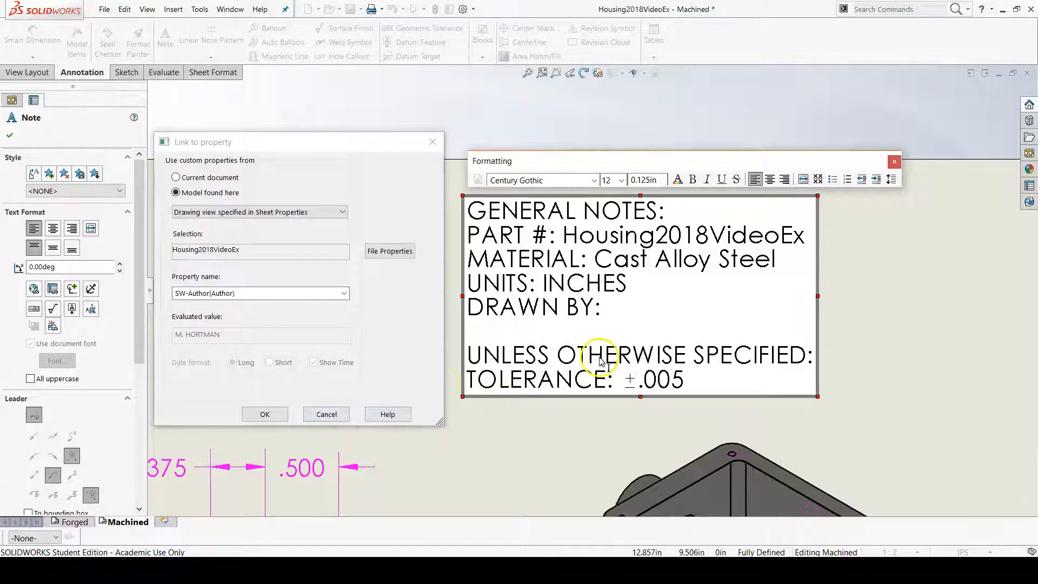
pyautogui.click(609, 308)
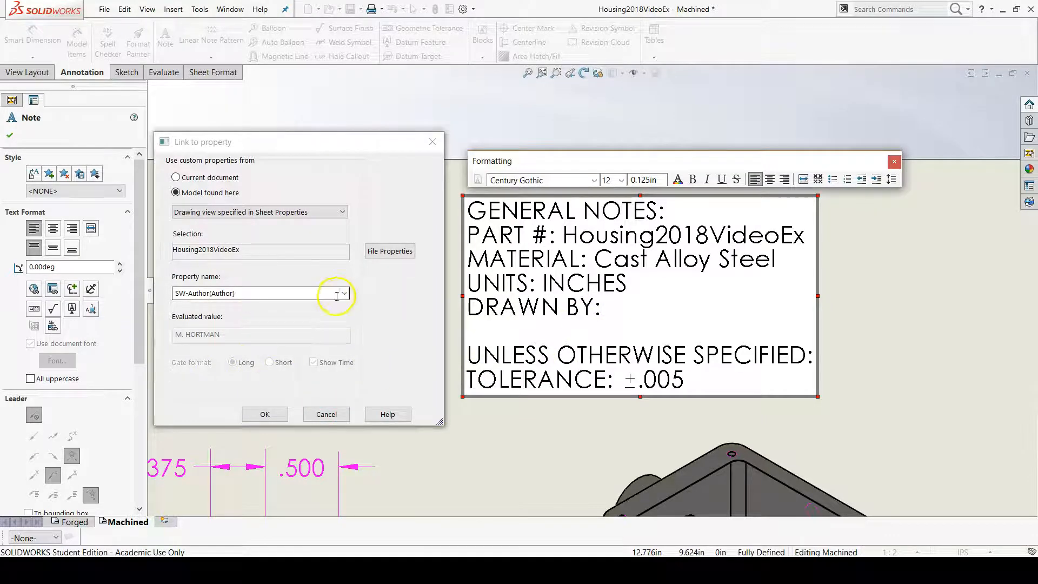
# Step: Relink the DRAWN BY line to the model's SW-Author property
pyautogui.click(344, 295)
pyautogui.click(257, 380)
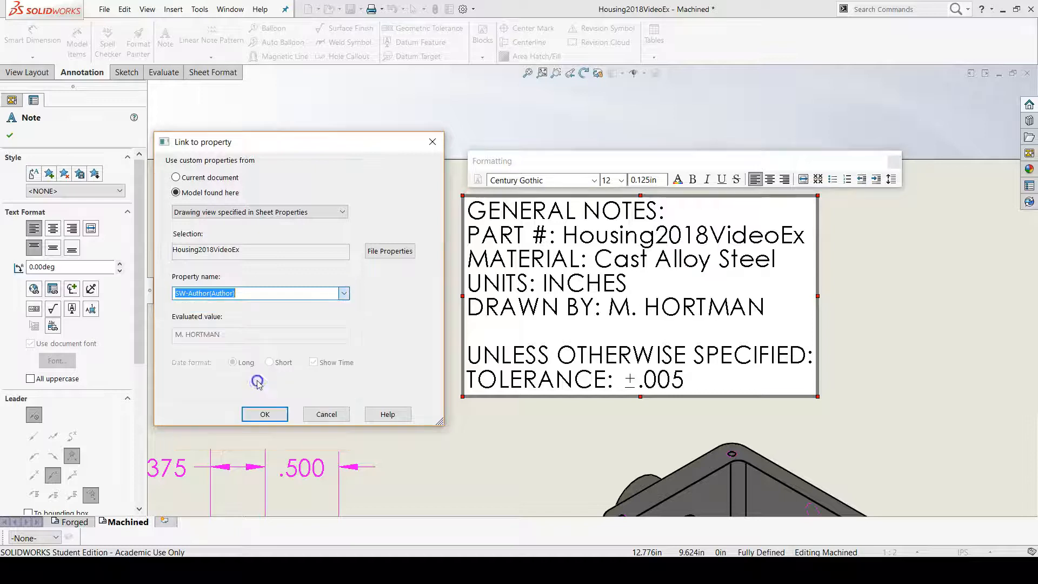
pyautogui.click(264, 414)
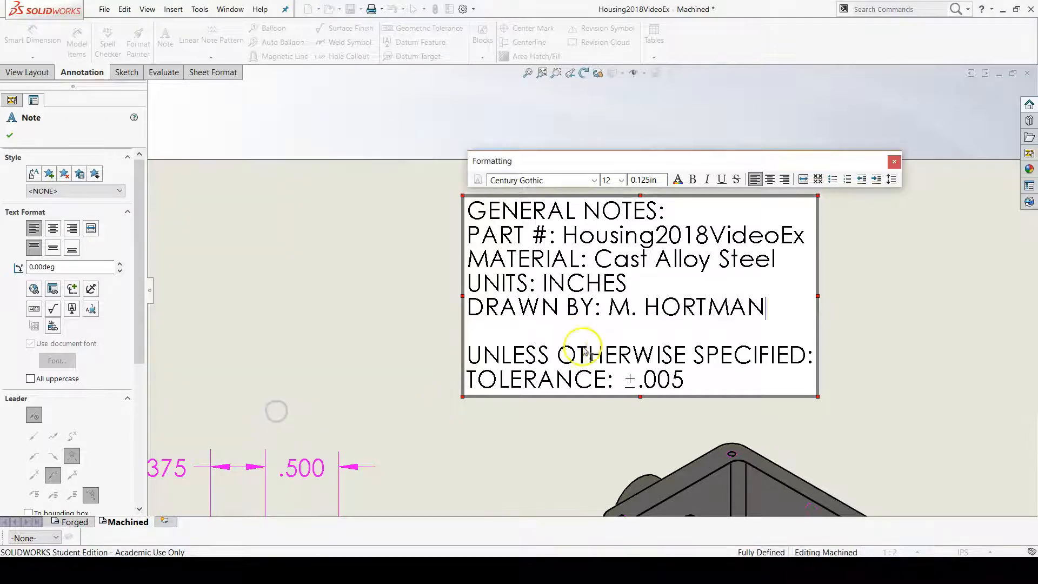
# Step: Add a "WEIGHT:" line below DRAWN BY and link it to the Weight property of the model in the drawing view
pyautogui.click(563, 328)
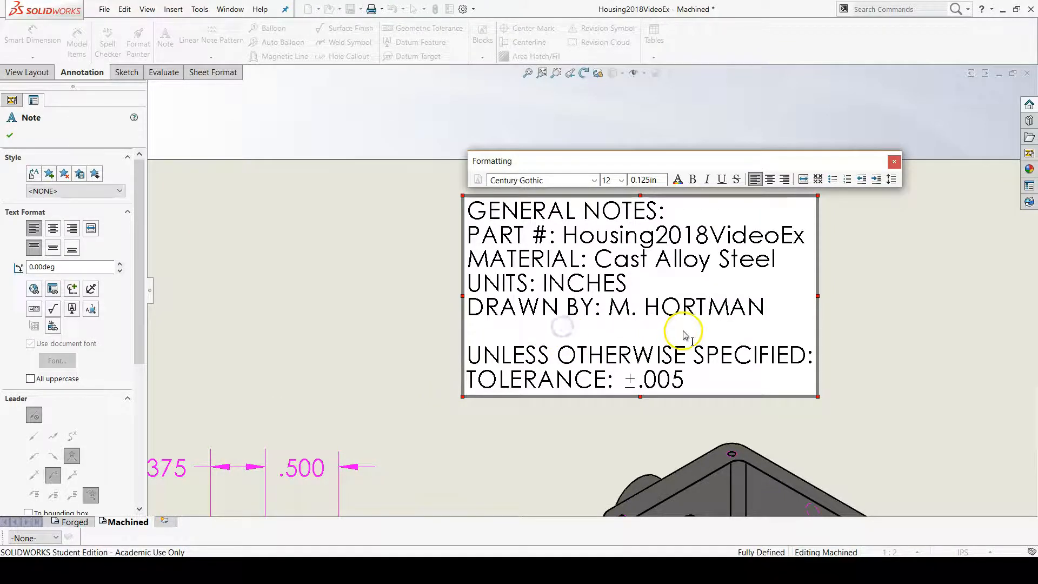
pyautogui.write('M')
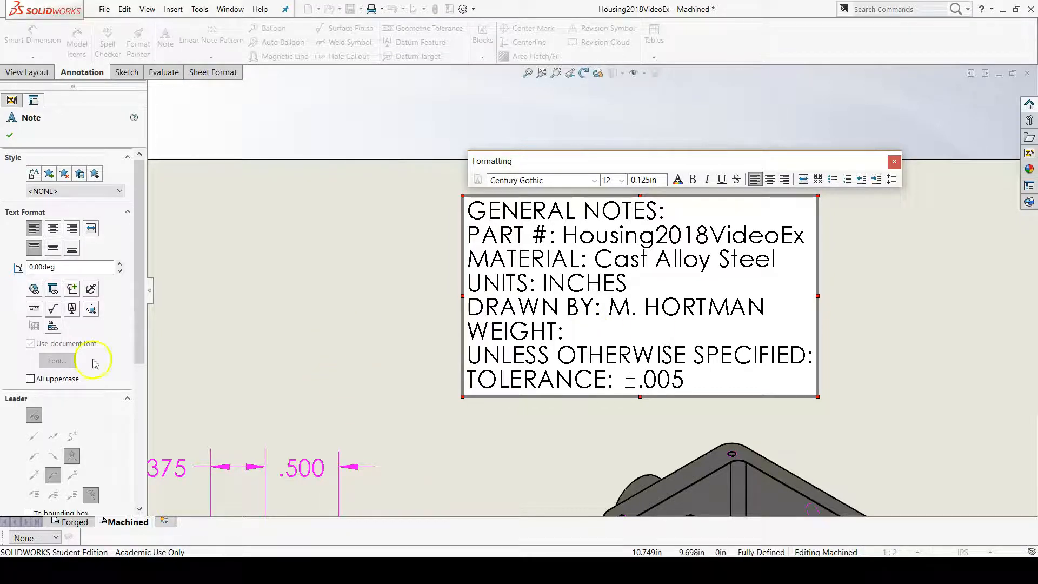
pyautogui.click(53, 291)
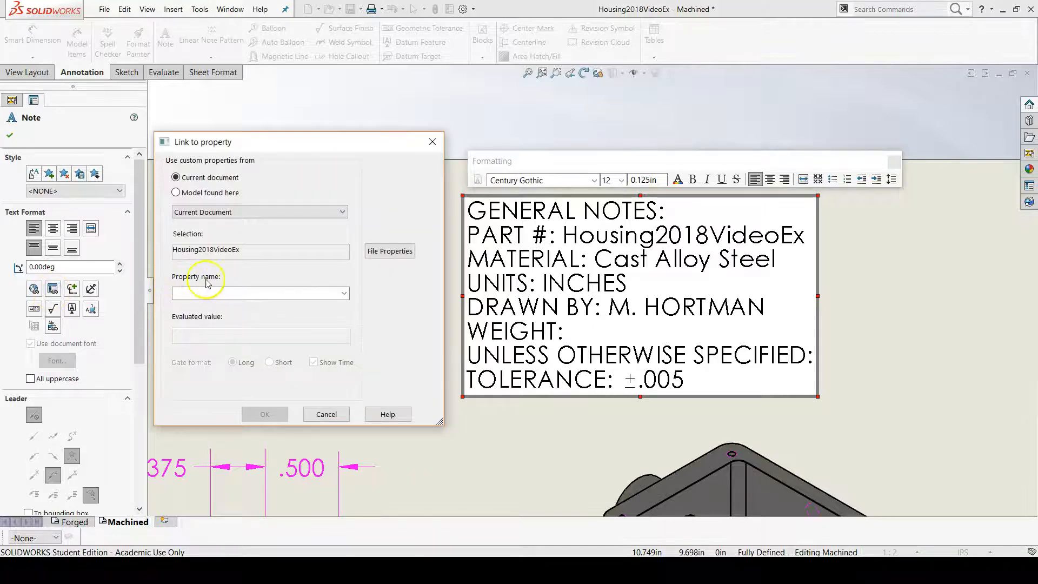
pyautogui.click(228, 198)
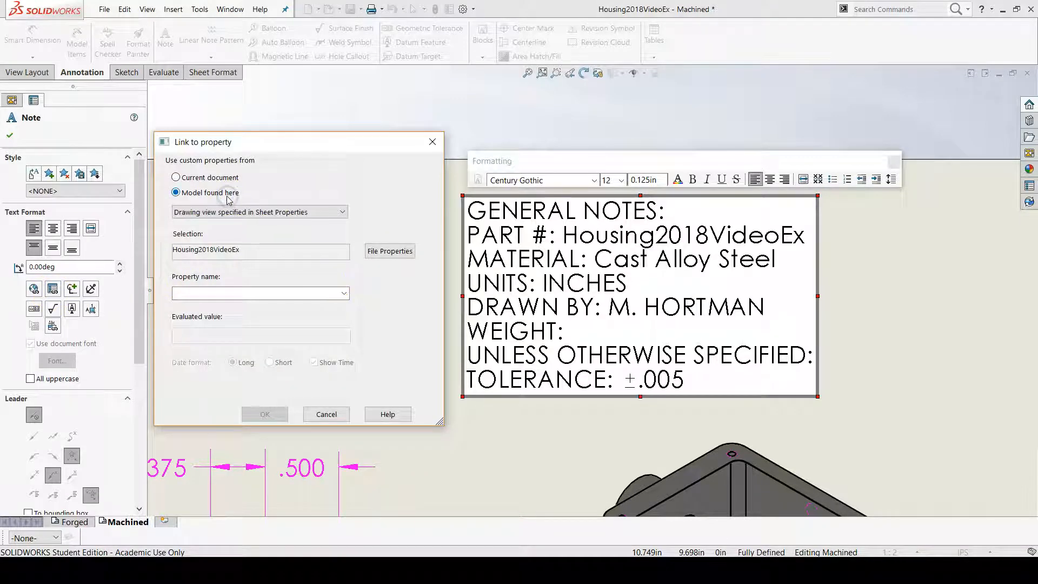
pyautogui.click(344, 294)
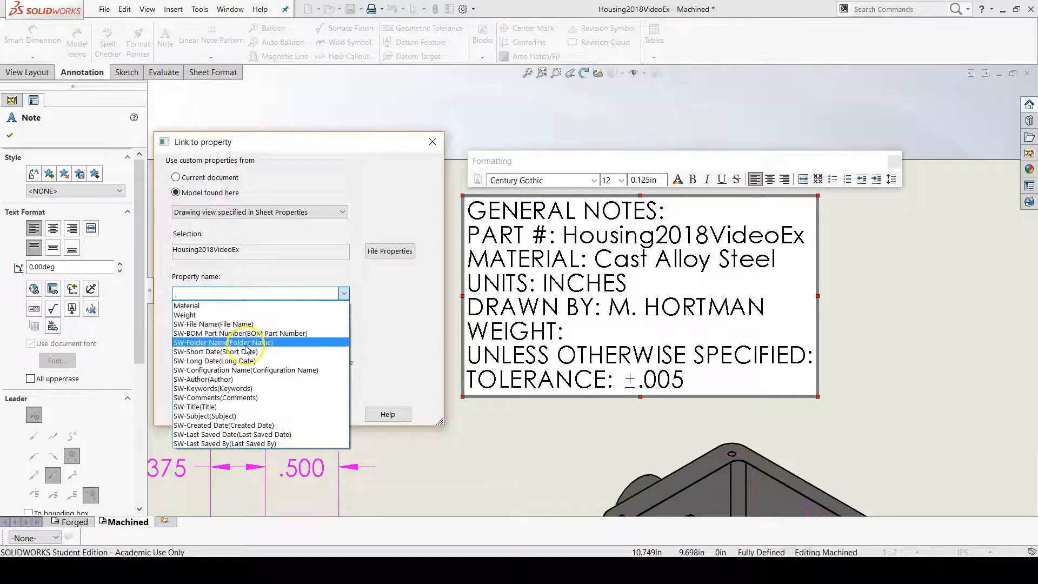
pyautogui.click(233, 315)
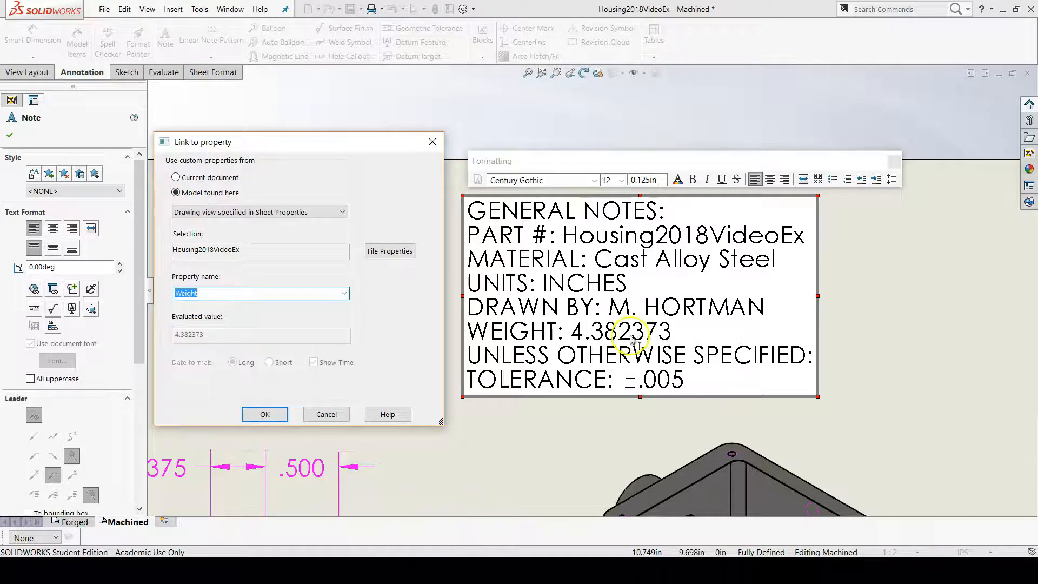
pyautogui.click(686, 331)
pyautogui.write('LBS')
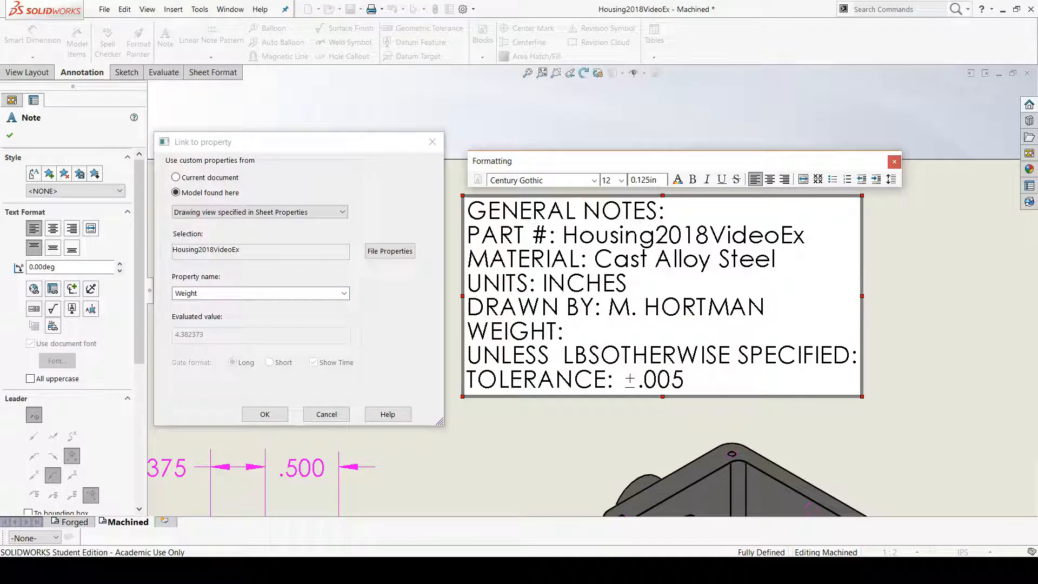
pyautogui.press('BackSpace')
pyautogui.press('BackSpace')
pyautogui.press('BackSpace')
pyautogui.press('BackSpace')
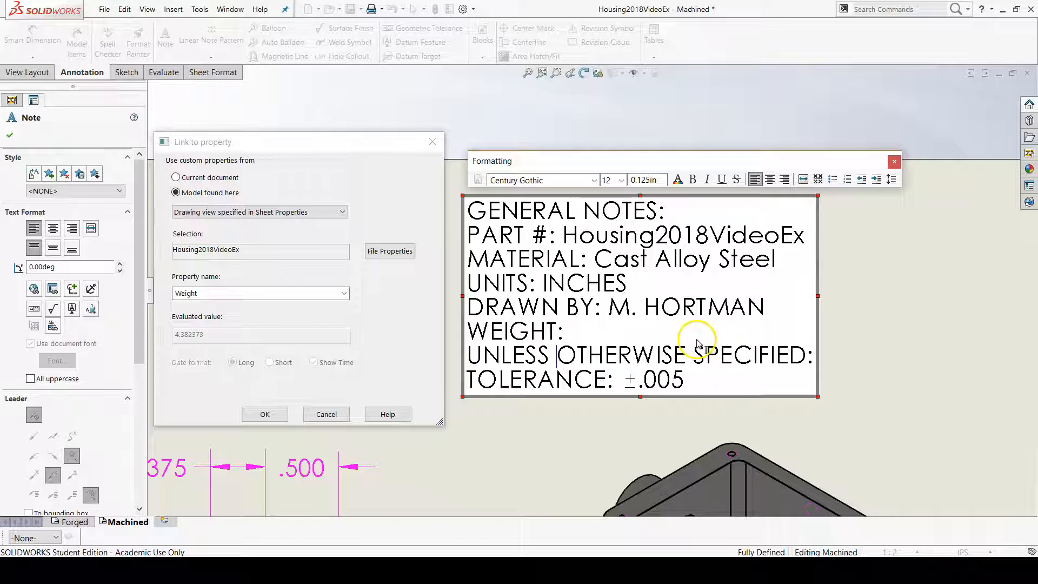
# Step: Link the WEIGHT line to the model's Weight property again, followed by the unit LBS and a blank line
pyautogui.click(344, 294)
pyautogui.click(303, 311)
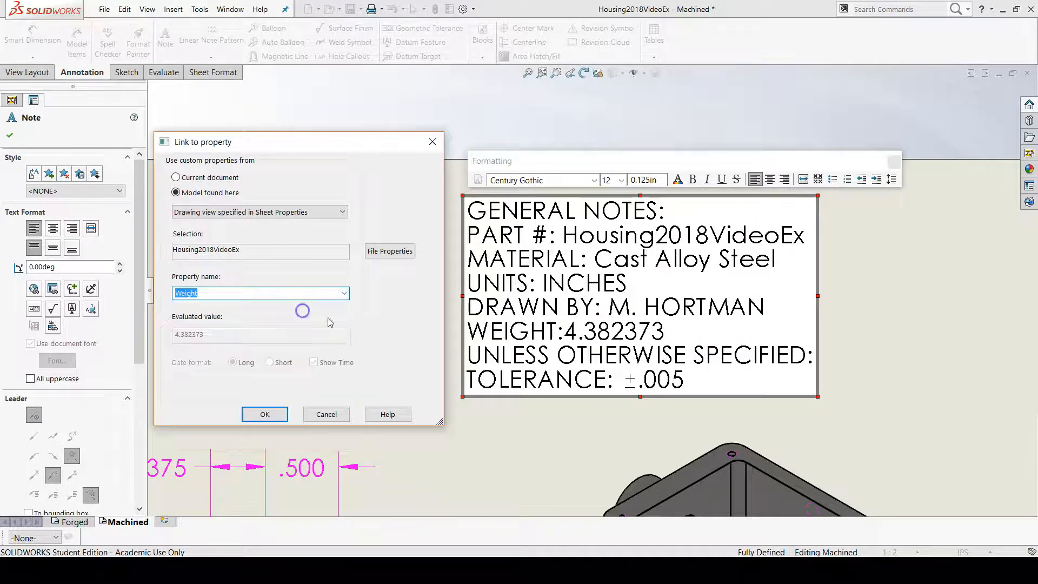
pyautogui.click(278, 413)
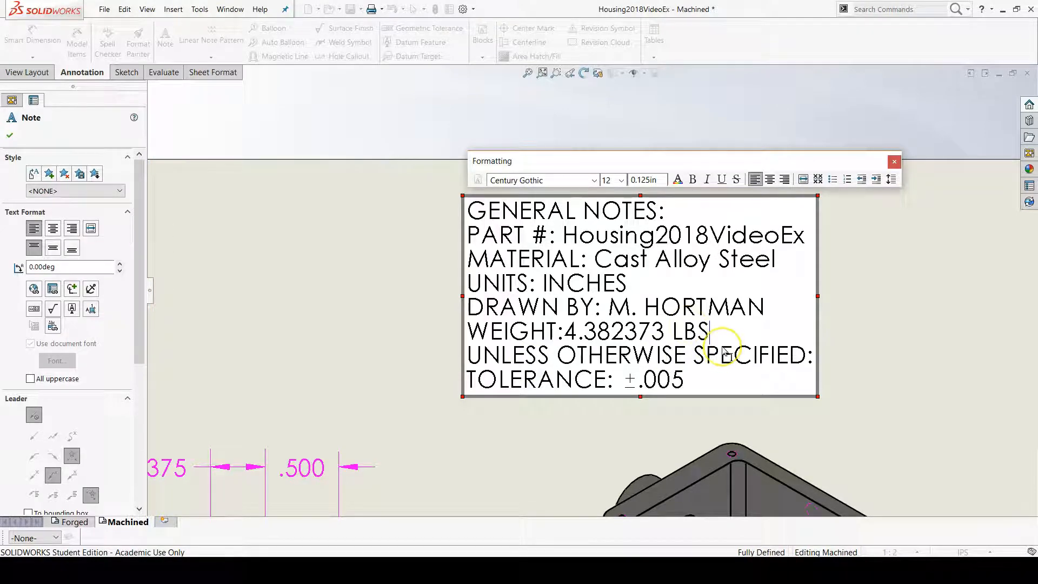
pyautogui.press('Return')
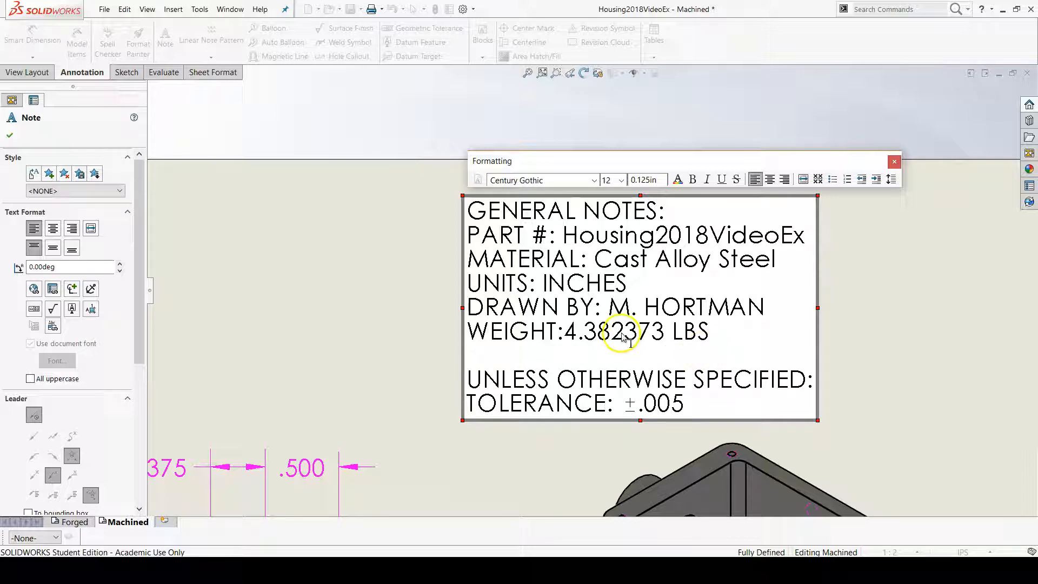
# Step: Examine the general notes block and its placement relative to the surrounding views on the sheet
pyautogui.scroll(5, 627, 354)
pyautogui.scroll(-2, 561, 365)
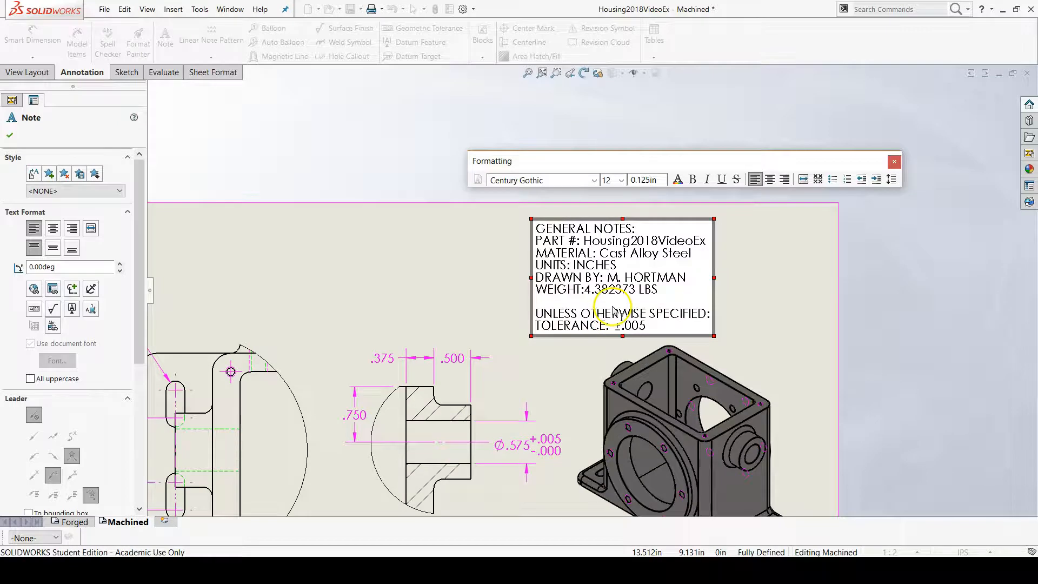
pyautogui.scroll(3, 609, 316)
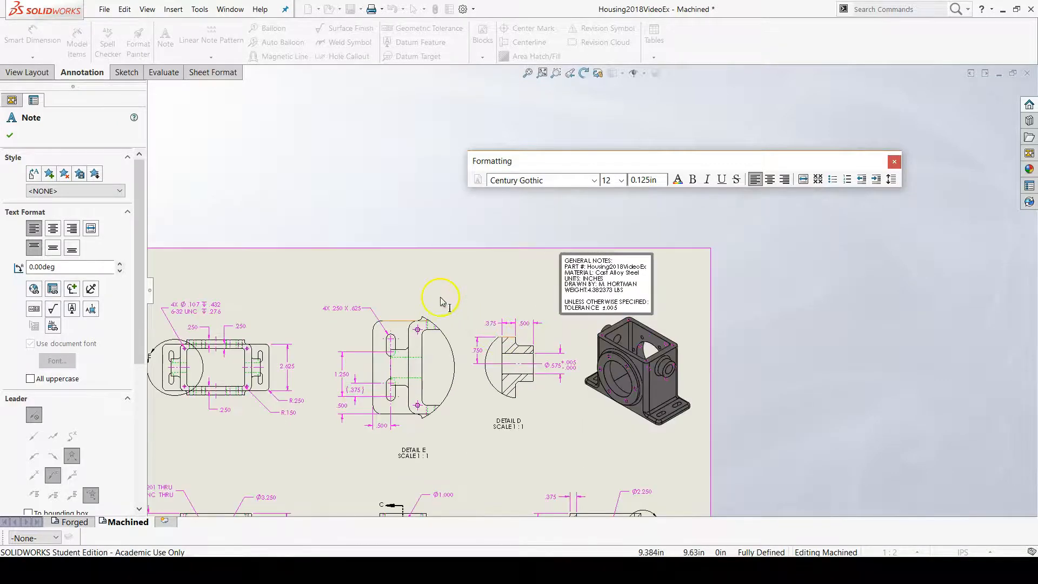
pyautogui.scroll(-4, 499, 283)
pyautogui.scroll(-1, 784, 292)
pyautogui.scroll(1, 741, 271)
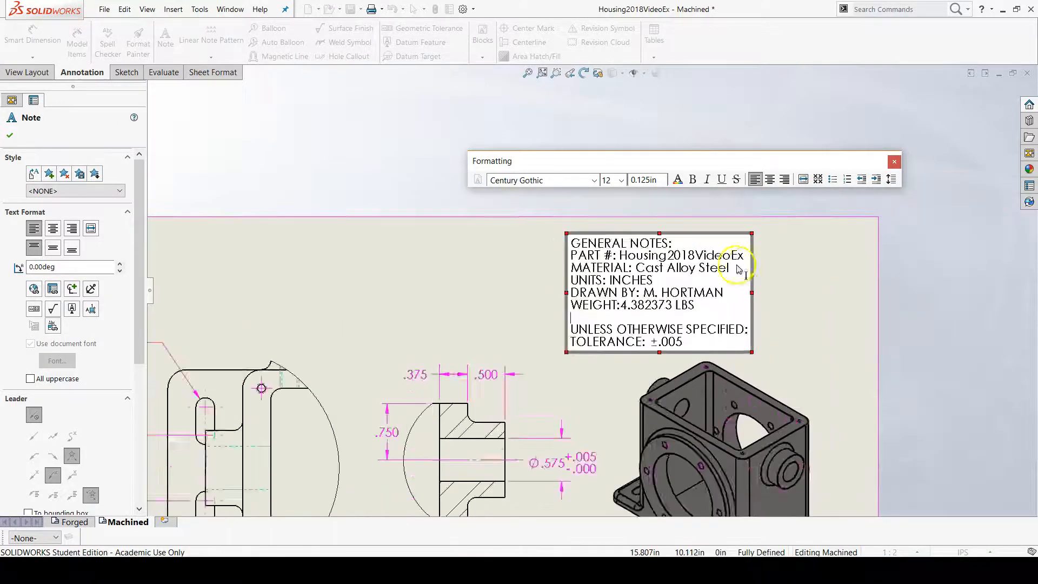
pyautogui.scroll(-3, 568, 308)
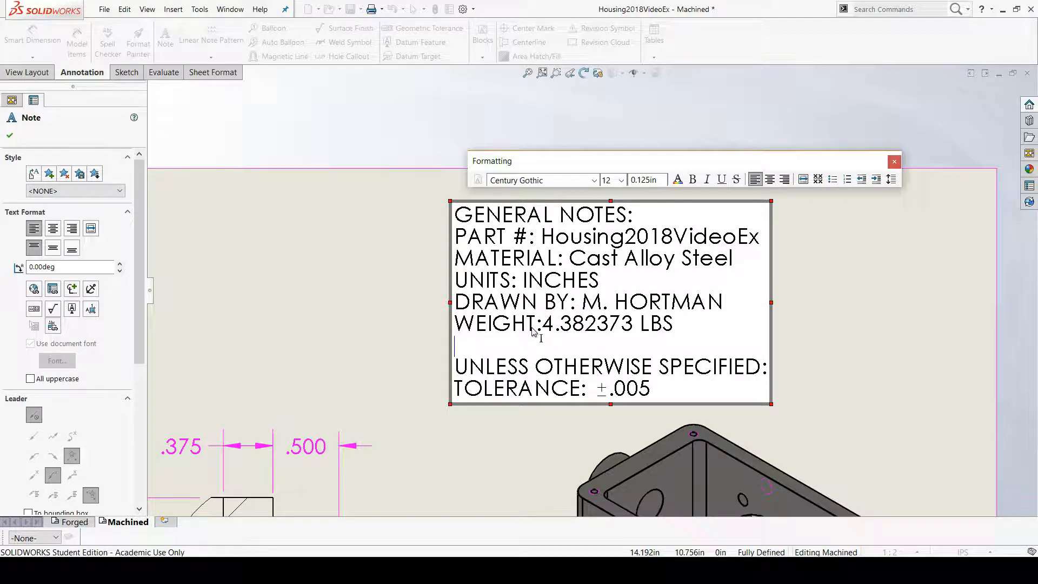
pyautogui.scroll(4, 545, 307)
pyautogui.scroll(-2, 607, 282)
pyautogui.scroll(-2, 719, 290)
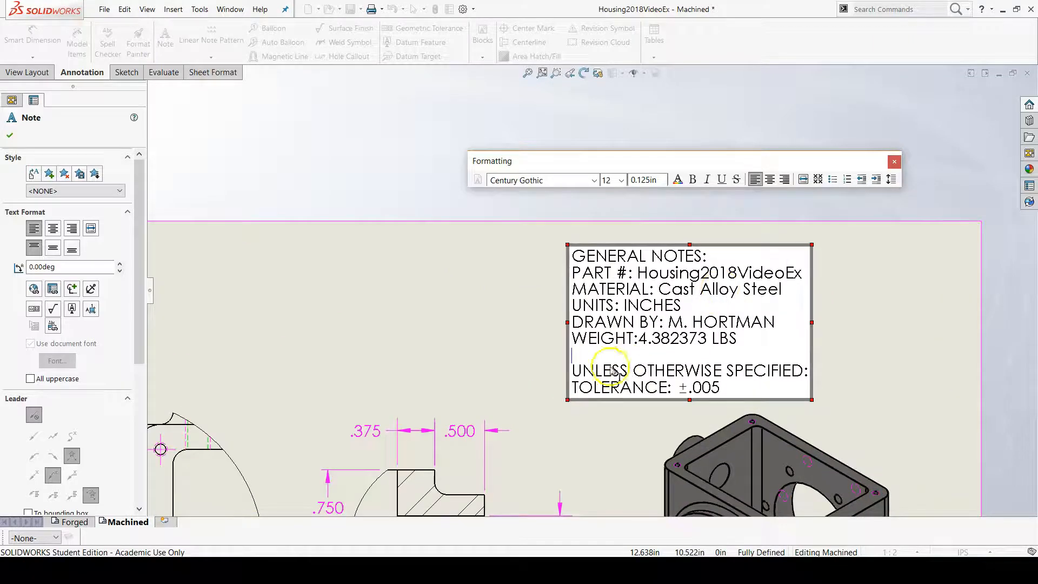
# Step: Cut the two tolerance lines and the blank line from the general notes, and move the note left above Detail D
pyautogui.moveTo(572, 371); pyautogui.dragTo(722, 385)
pyautogui.rightClick(648, 379)
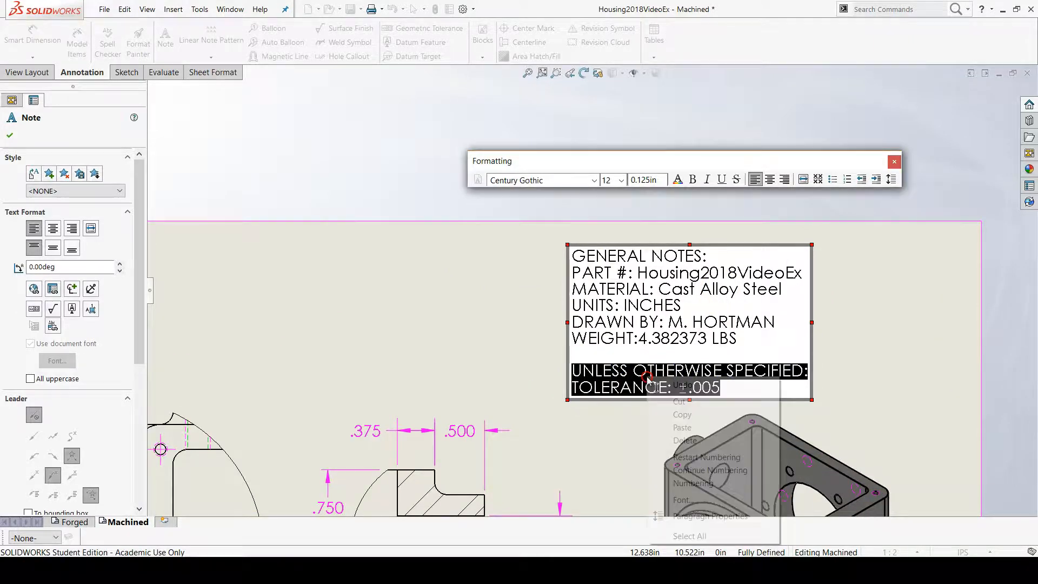
pyautogui.click(680, 401)
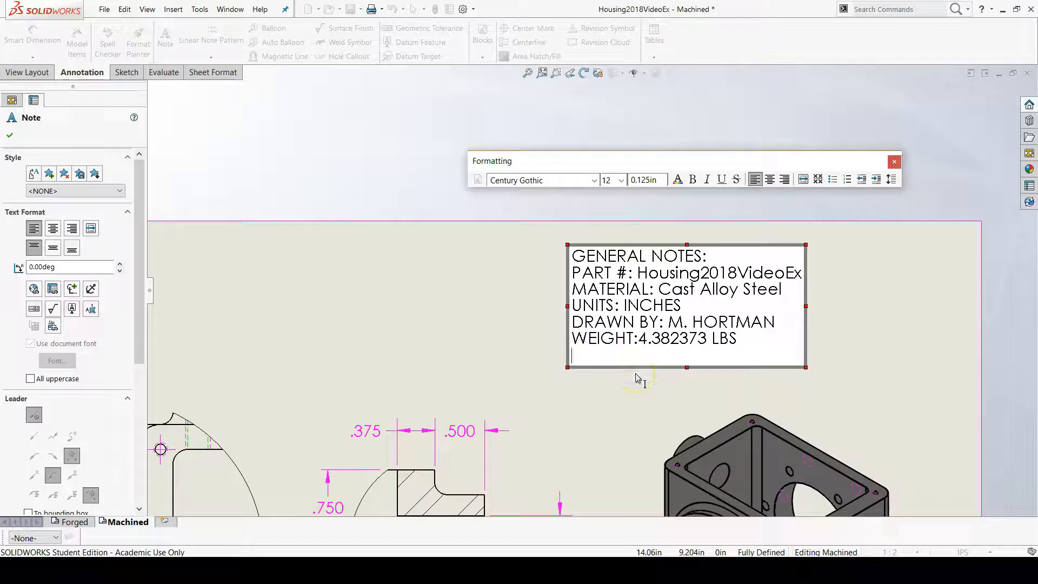
pyautogui.press('BackSpace')
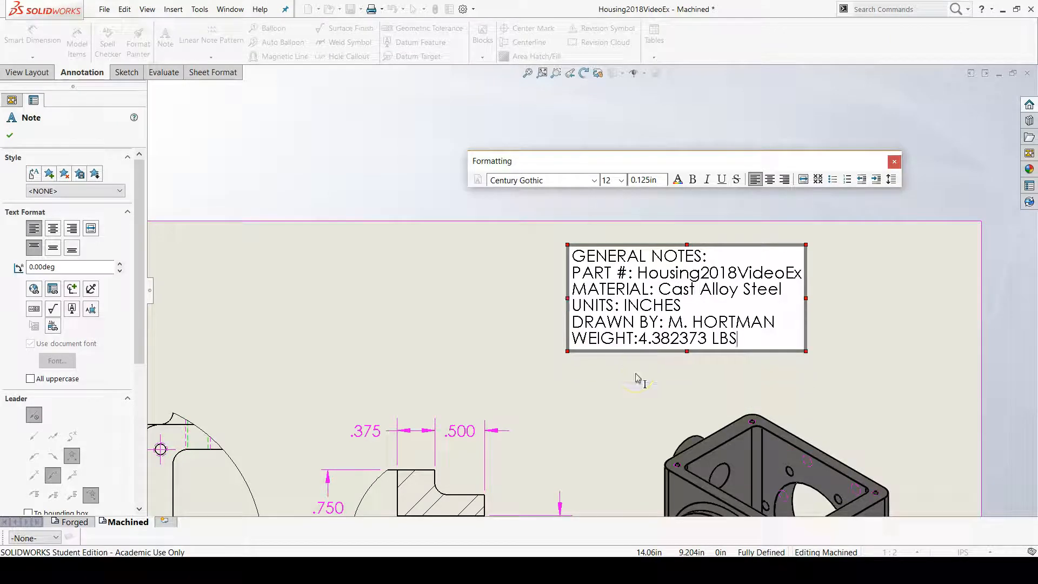
pyautogui.click(436, 335)
pyautogui.moveTo(595, 259); pyautogui.dragTo(366, 260)
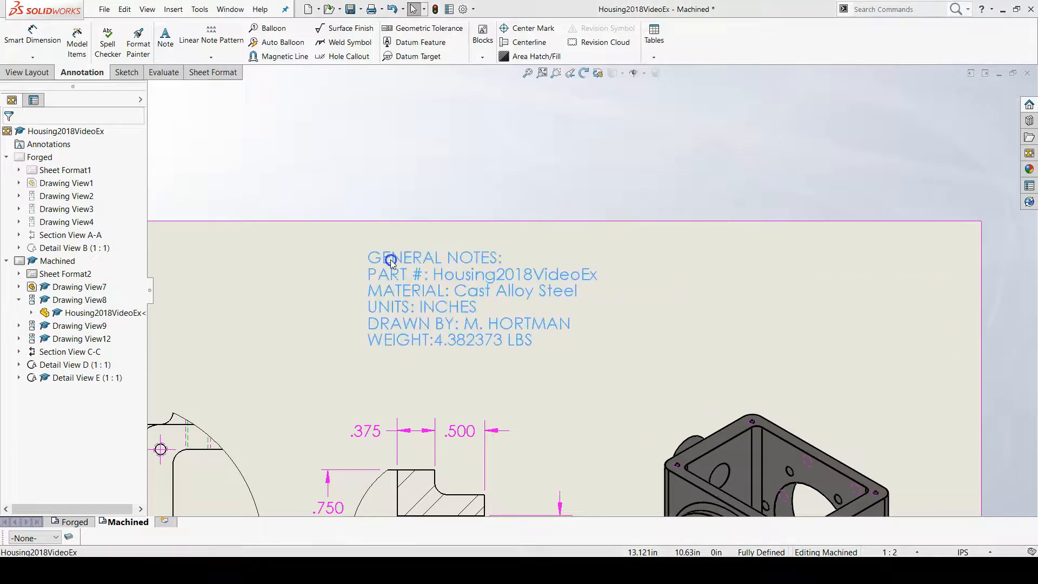
# Step: Paste the cut tolerance lines into a new note right of the general notes and align it with their first line
pyautogui.click(165, 38)
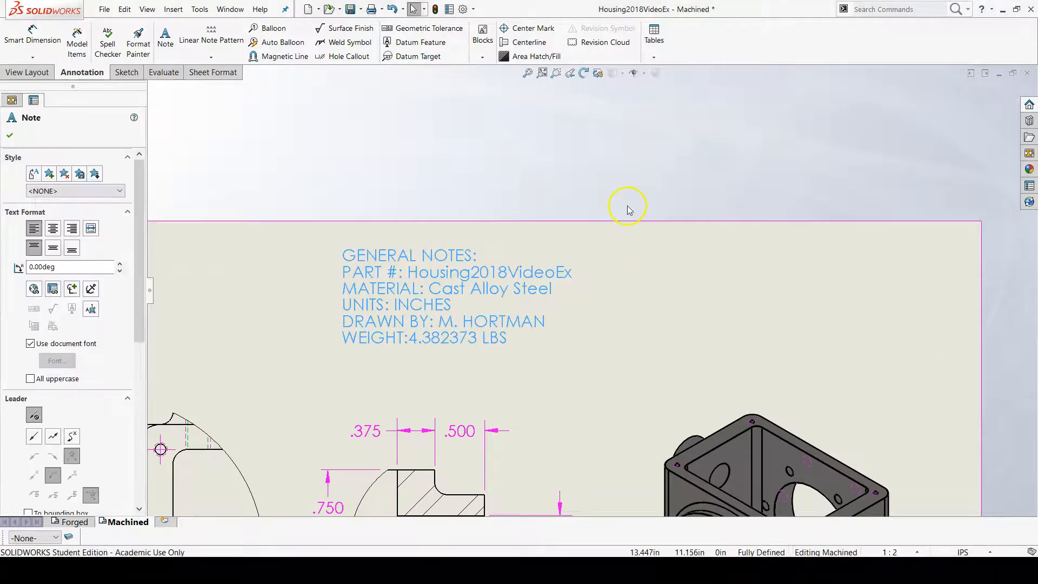
pyautogui.press('Escape')
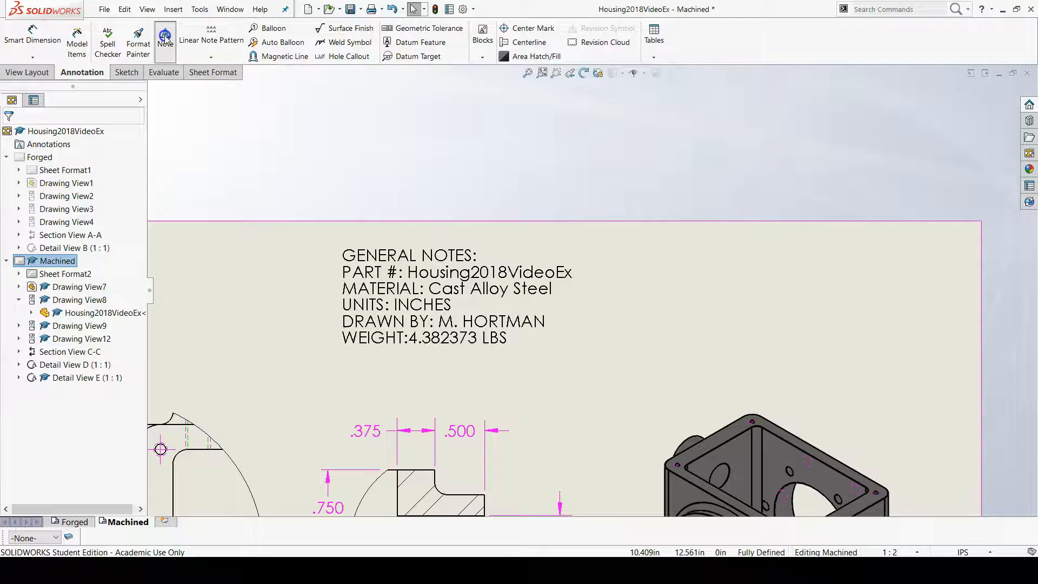
pyautogui.click(639, 262)
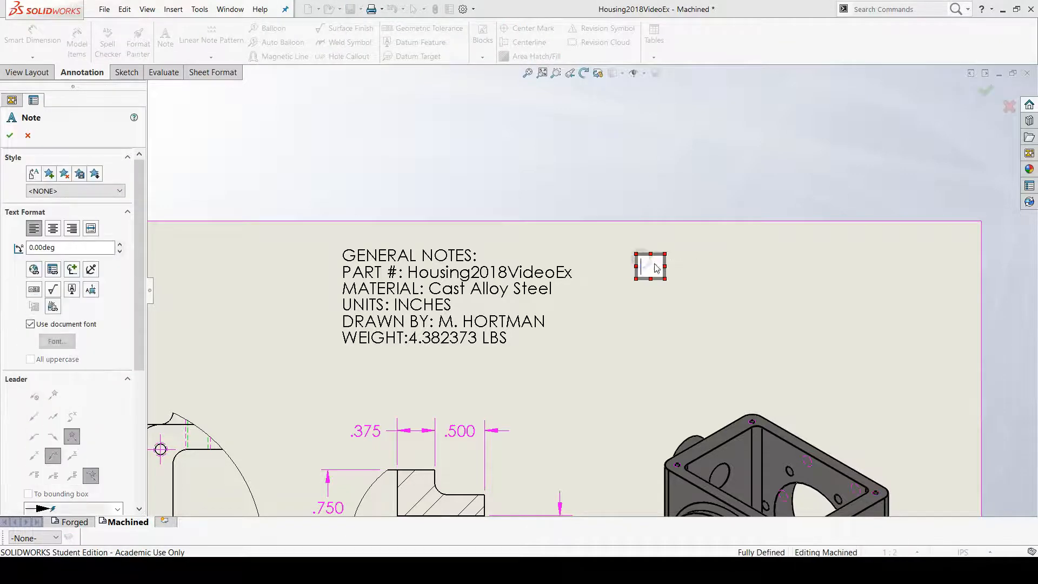
pyautogui.rightClick(660, 272)
pyautogui.click(690, 314)
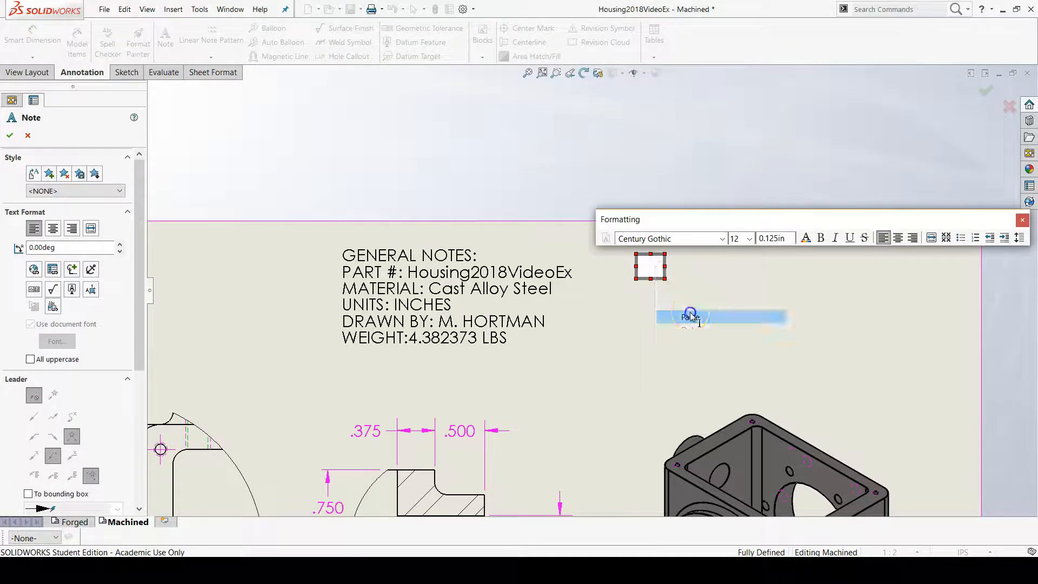
pyautogui.click(727, 310)
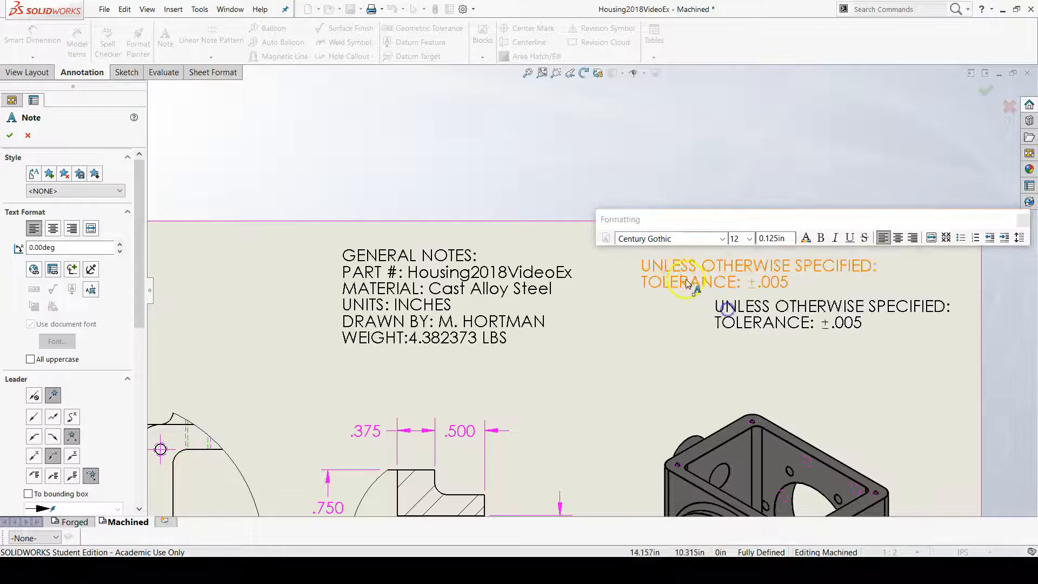
pyautogui.press('Escape')
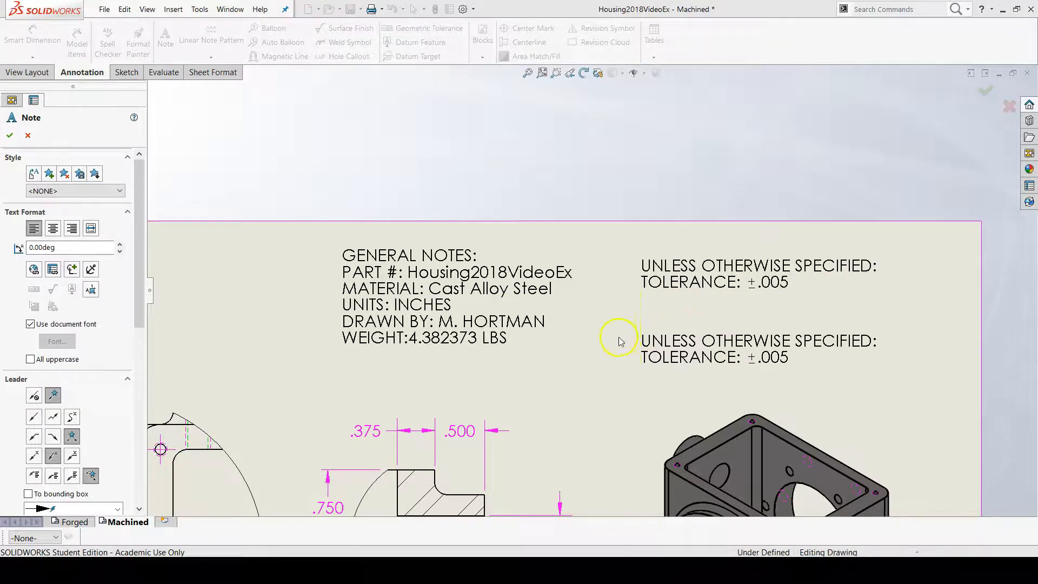
pyautogui.moveTo(669, 269); pyautogui.dragTo(654, 258)
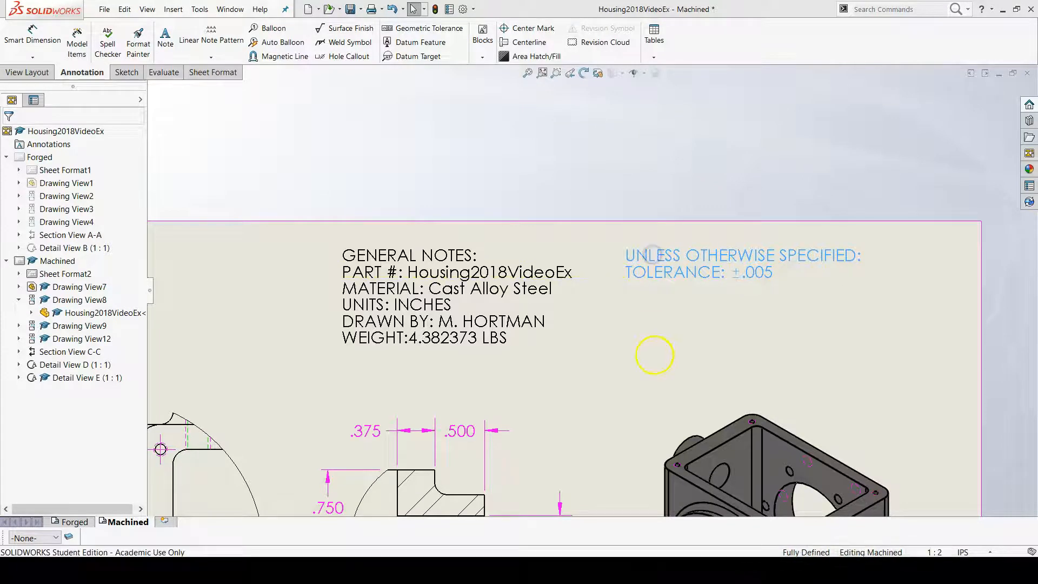
pyautogui.click(654, 355)
# Step: Place a new note above Detail E and link it to the model's SW-Subject(Subject) property
pyautogui.scroll(4, 625, 343)
pyautogui.scroll(3, 428, 290)
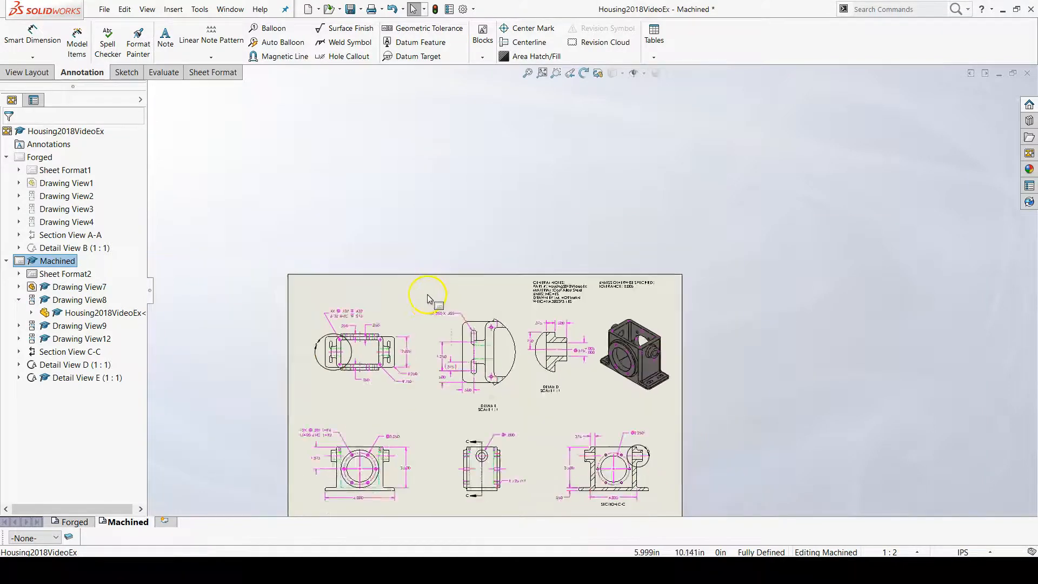
pyautogui.scroll(-4, 521, 308)
pyautogui.scroll(1, 460, 293)
pyautogui.scroll(-2, 460, 293)
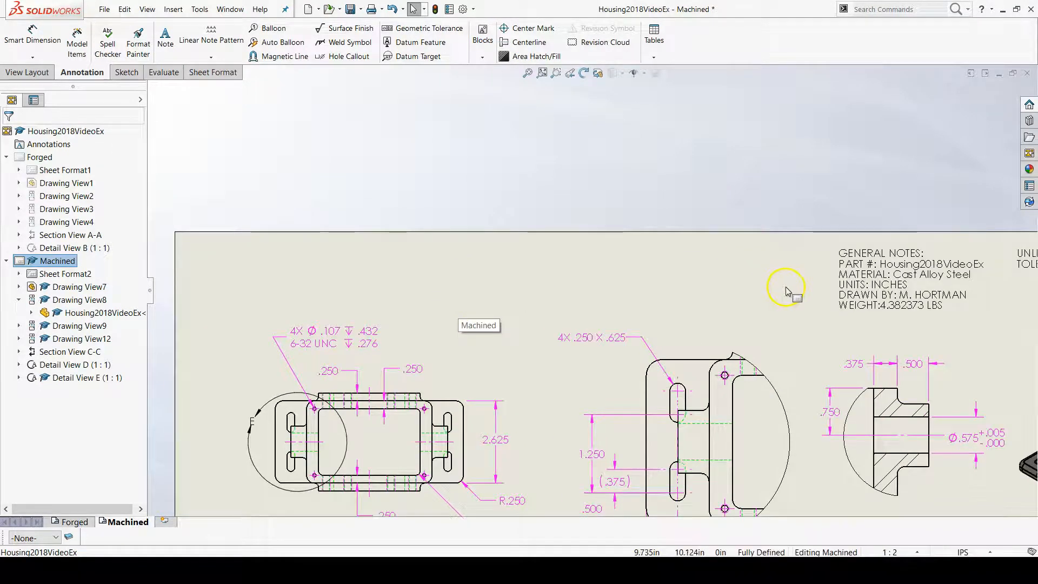
pyautogui.click(165, 38)
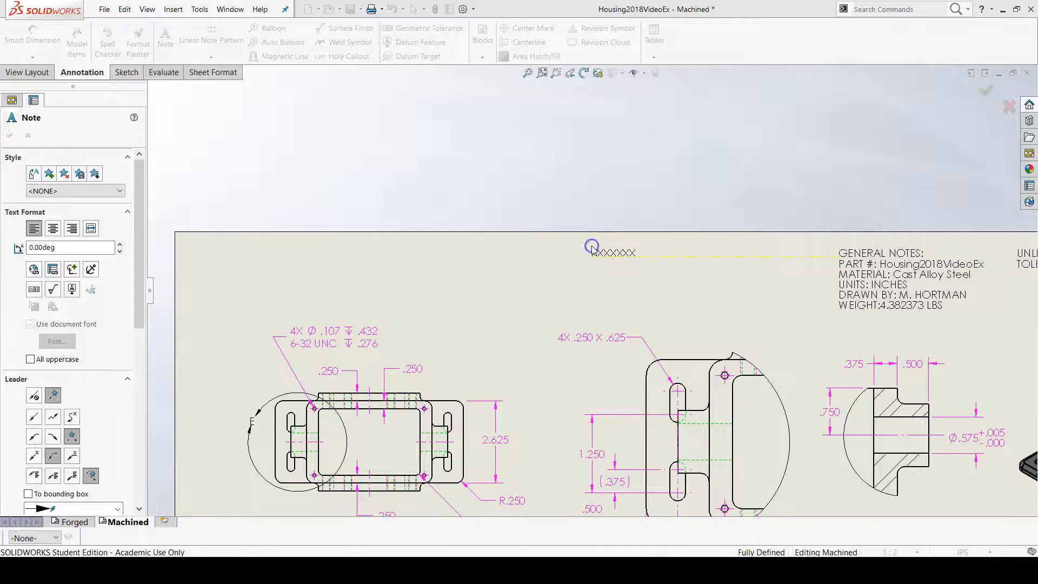
pyautogui.click(592, 251)
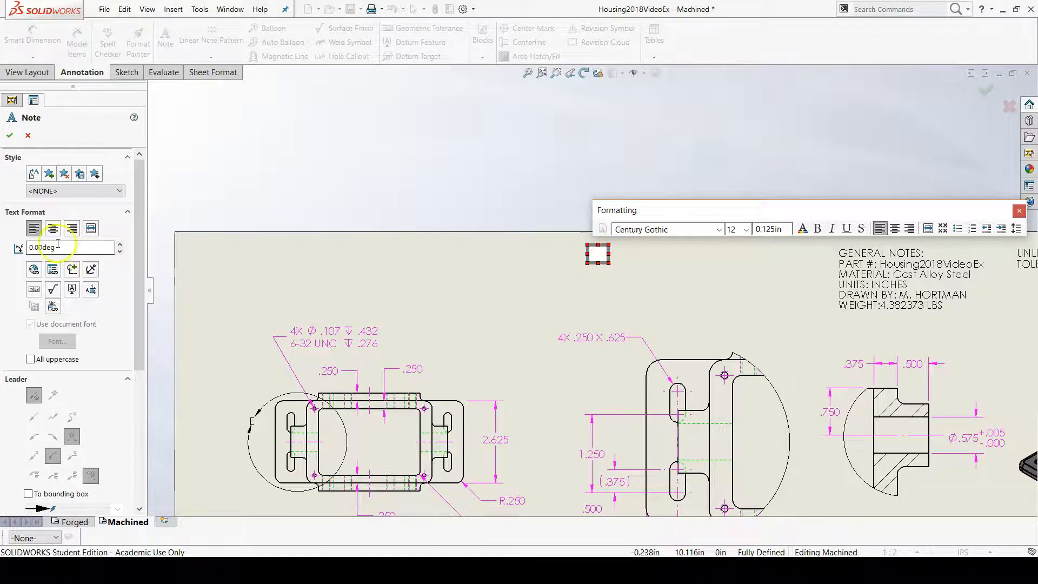
pyautogui.click(54, 276)
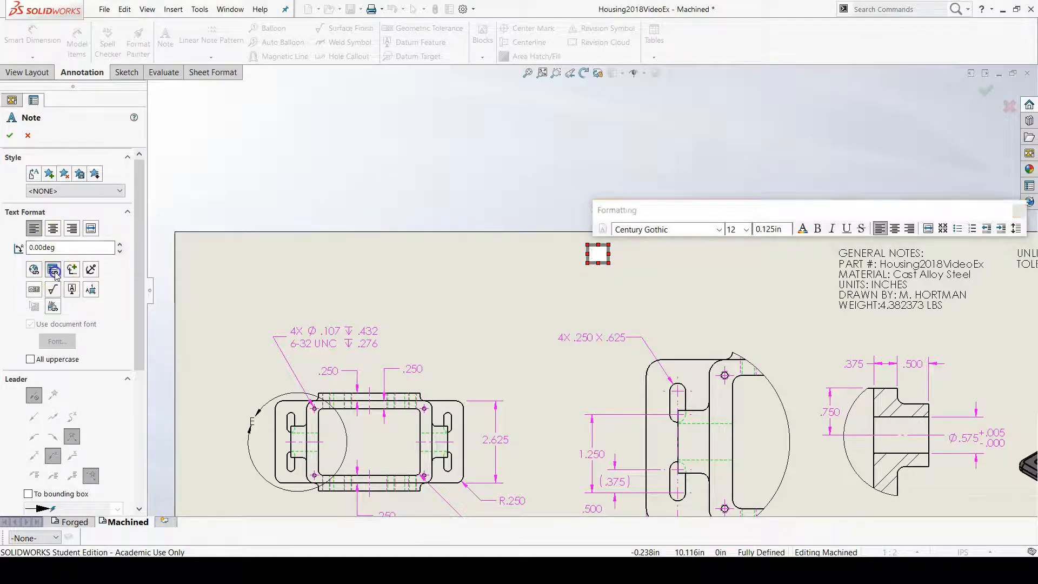
pyautogui.click(228, 194)
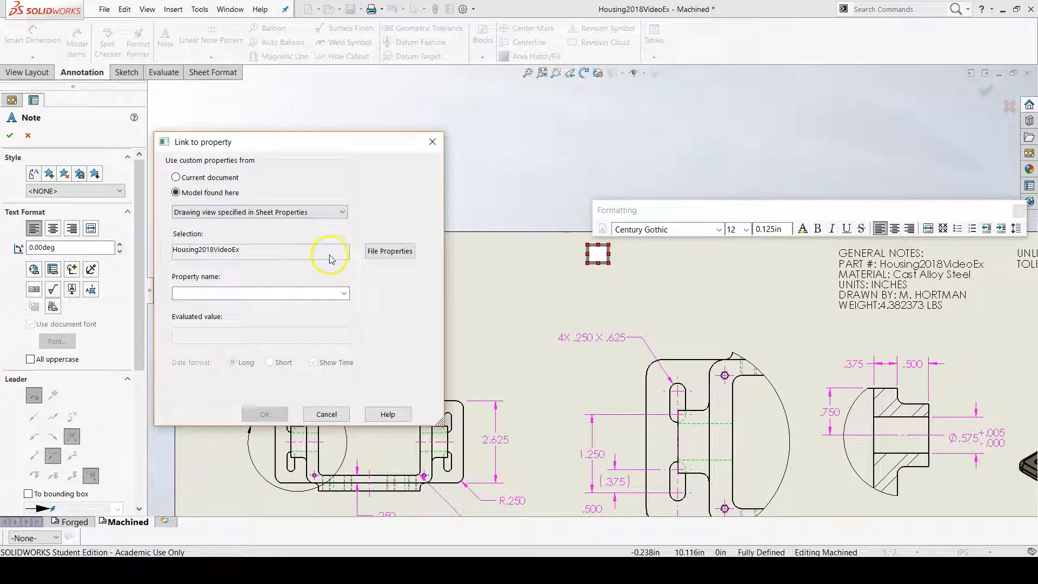
pyautogui.click(344, 293)
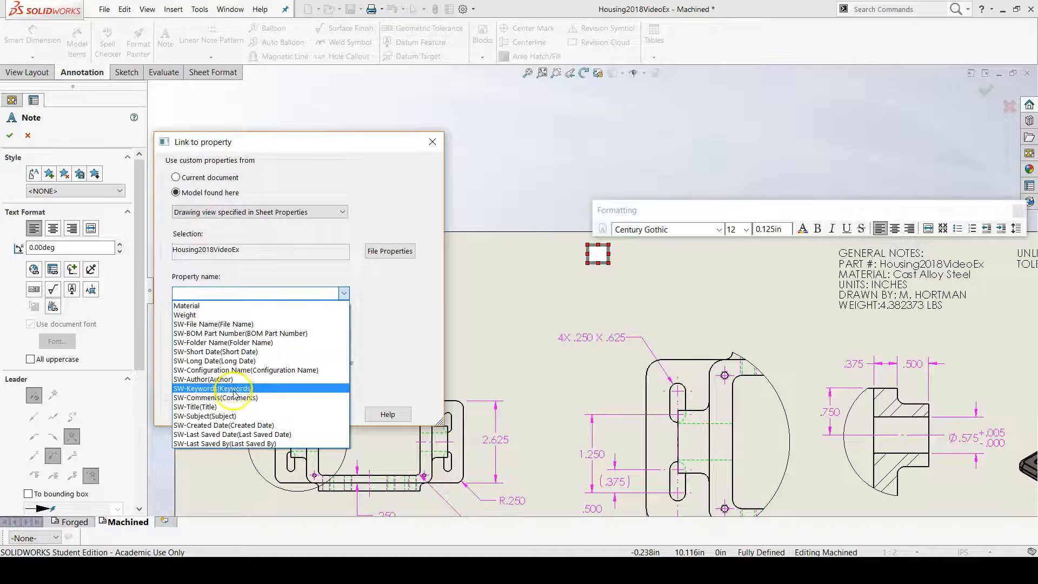
pyautogui.click(235, 416)
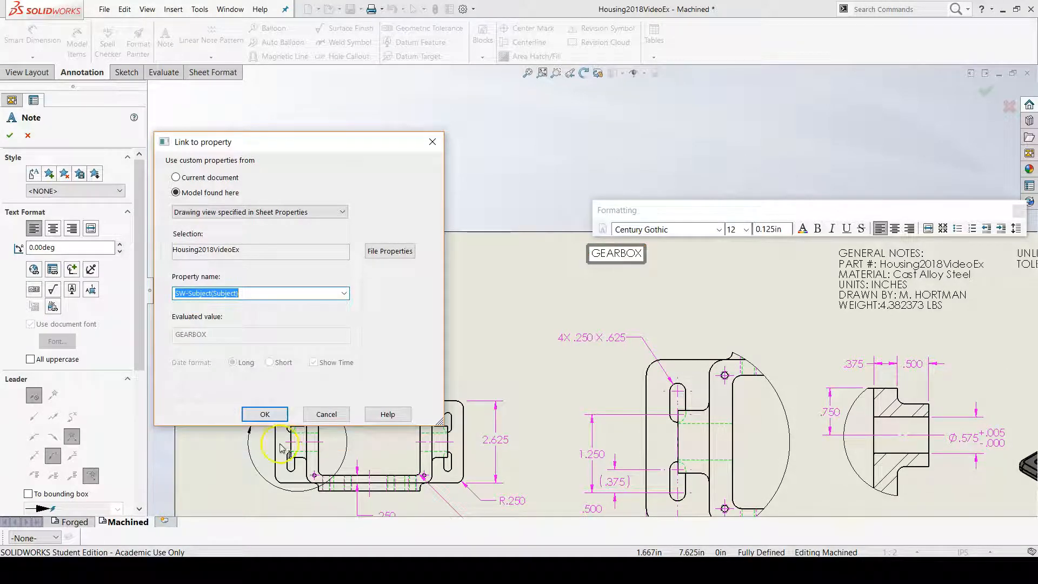
pyautogui.press('Return')
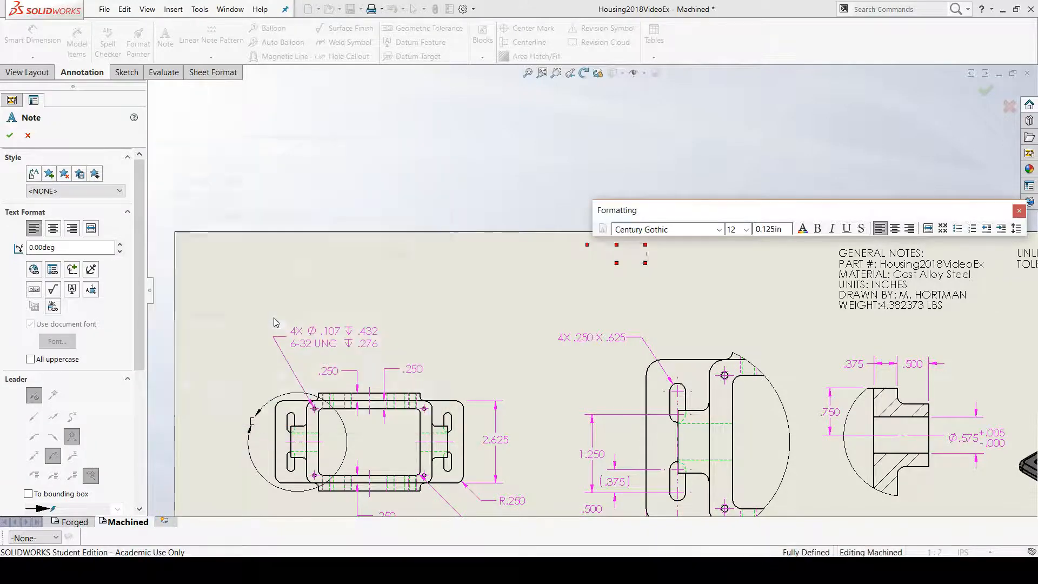
# Step: Add a second line to the note, linked to the model's SW-Title(Title) property
pyautogui.press('Return')
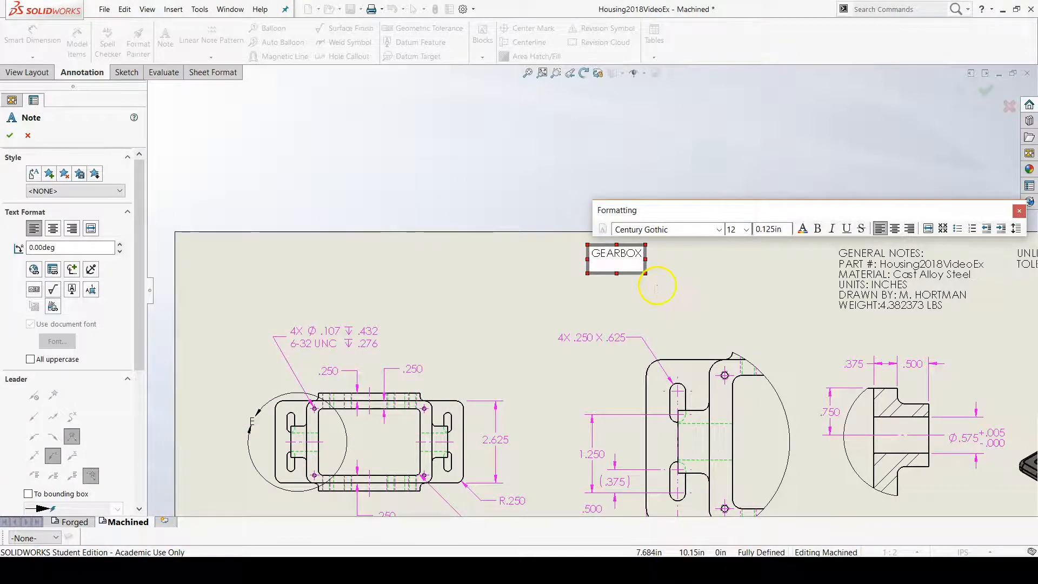
pyautogui.click(53, 270)
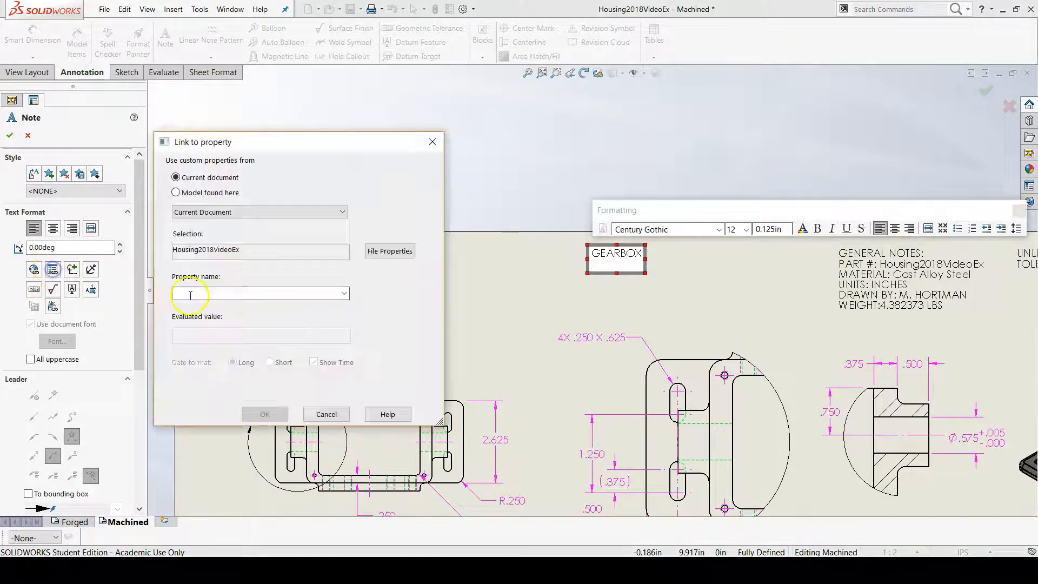
pyautogui.click(344, 293)
pyautogui.click(297, 278)
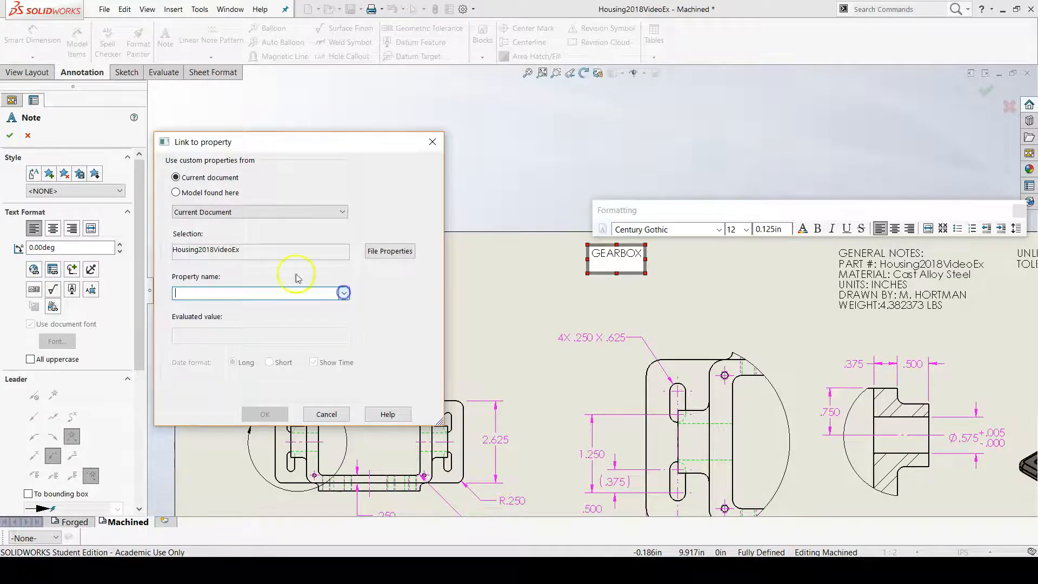
pyautogui.click(204, 198)
pyautogui.click(343, 293)
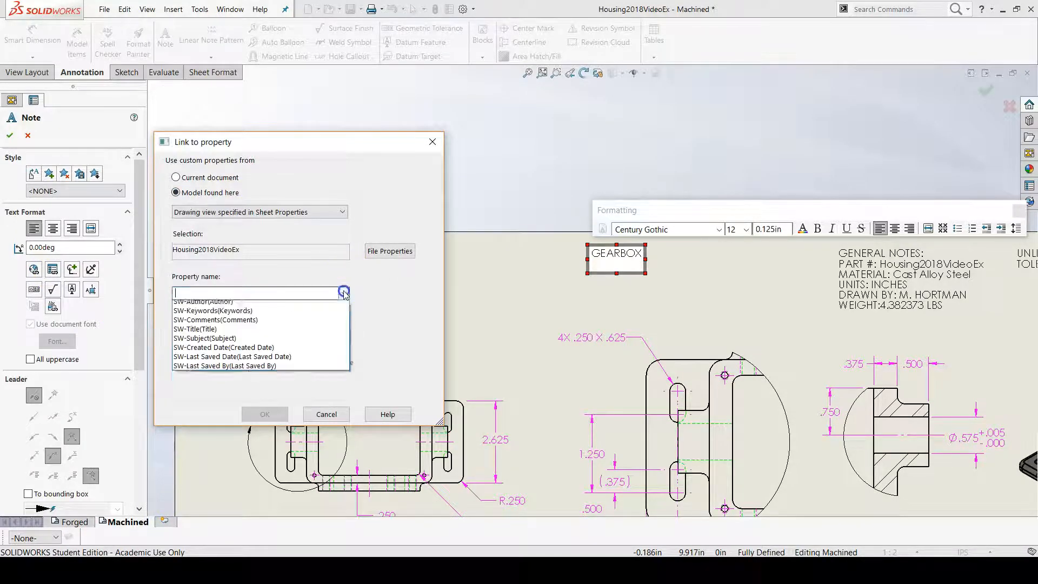
pyautogui.click(254, 407)
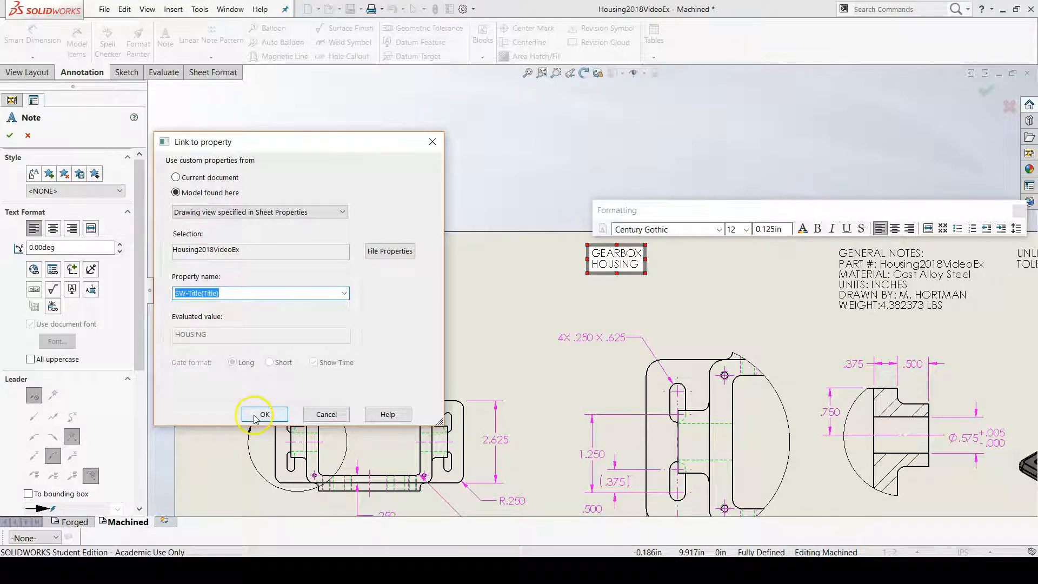
pyautogui.click(264, 414)
# Step: Set the text height of both lines of the title note to 0.24 in
pyautogui.moveTo(643, 269); pyautogui.dragTo(598, 256)
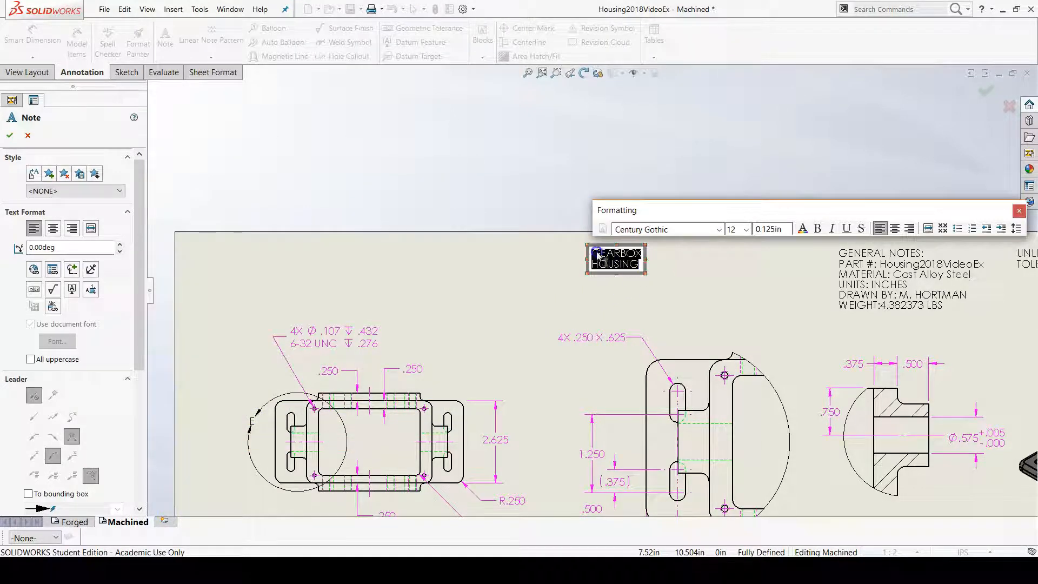
pyautogui.click(746, 229)
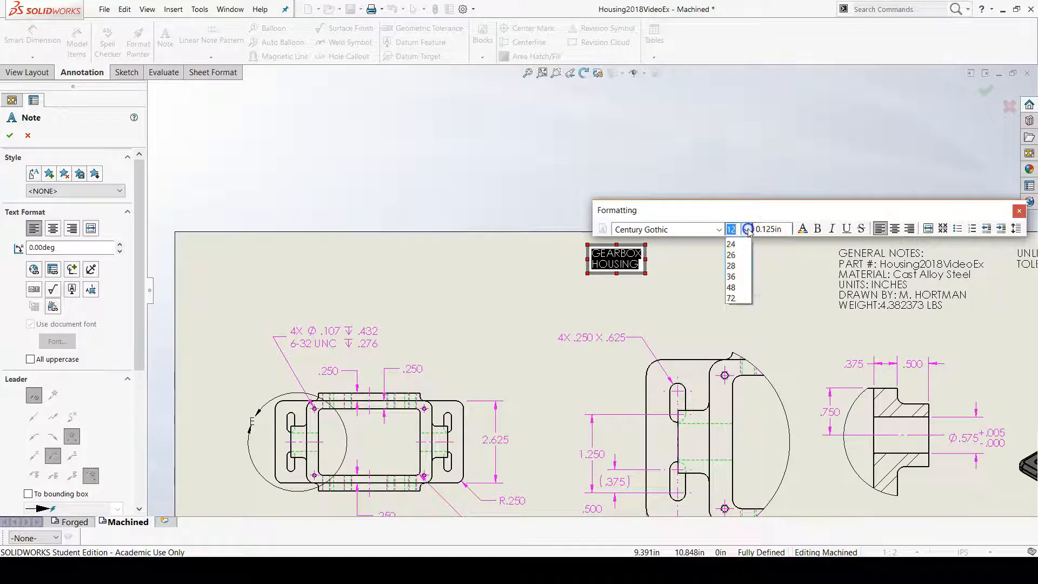
pyautogui.click(746, 229)
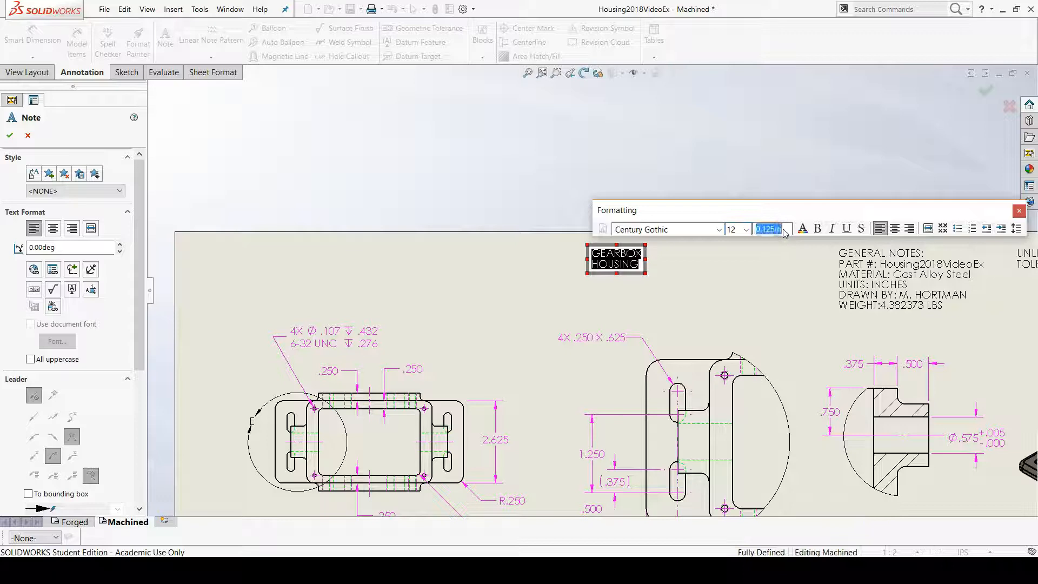
pyautogui.press('Return')
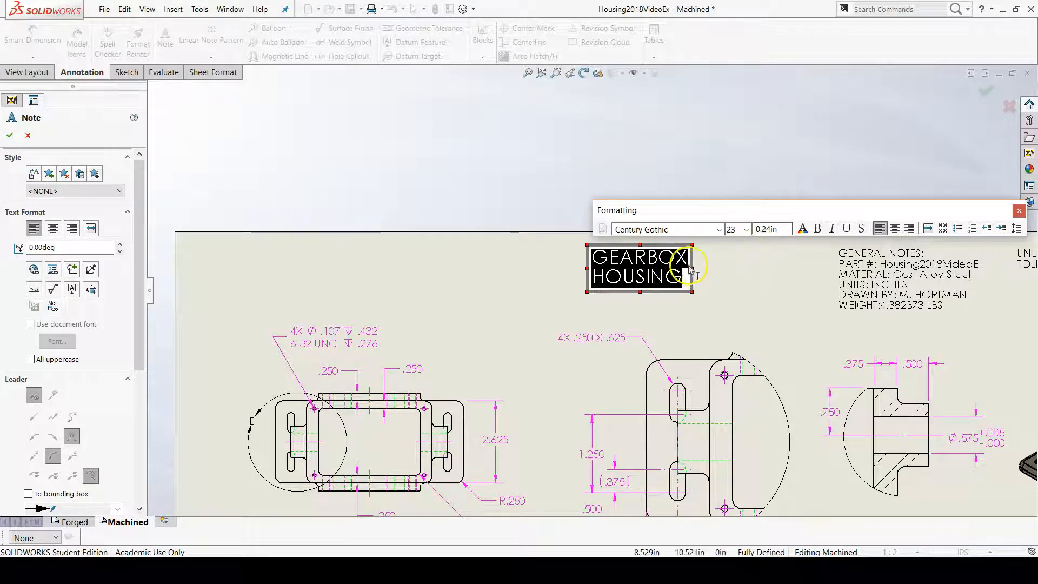
# Step: Widen the title note's box, join its two linked words on one line as GEARBOX HOUSING, and finish the note
pyautogui.moveTo(728, 265); pyautogui.dragTo(816, 255)
pyautogui.click(763, 254)
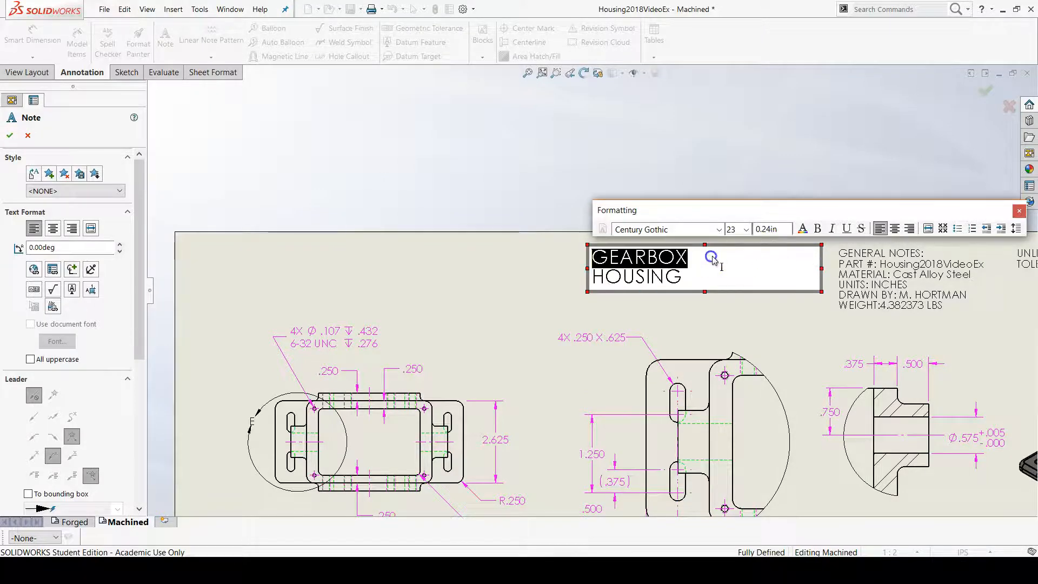
pyautogui.click(598, 279)
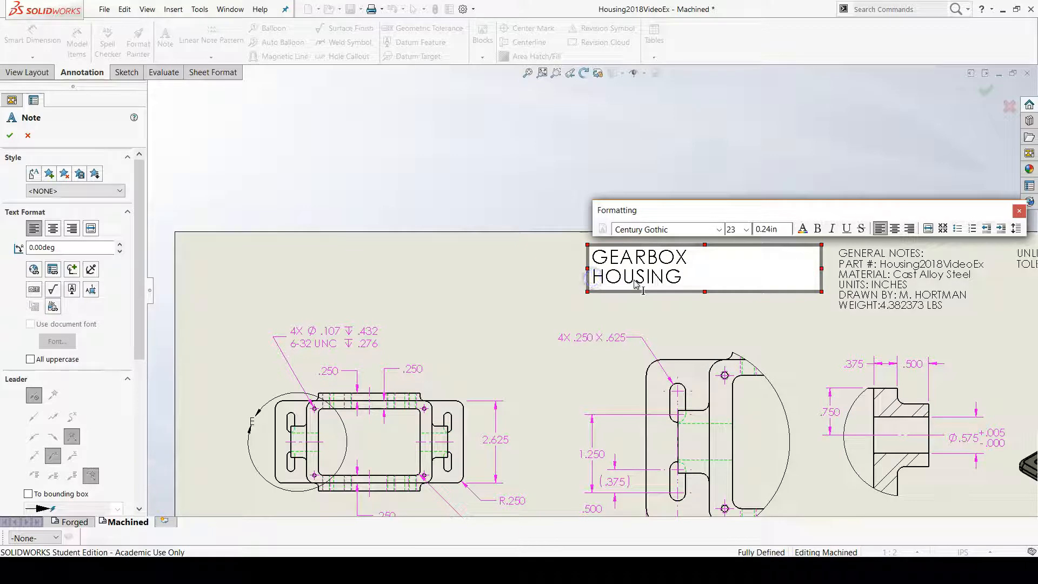
pyautogui.press('BackSpace')
pyautogui.click(555, 281)
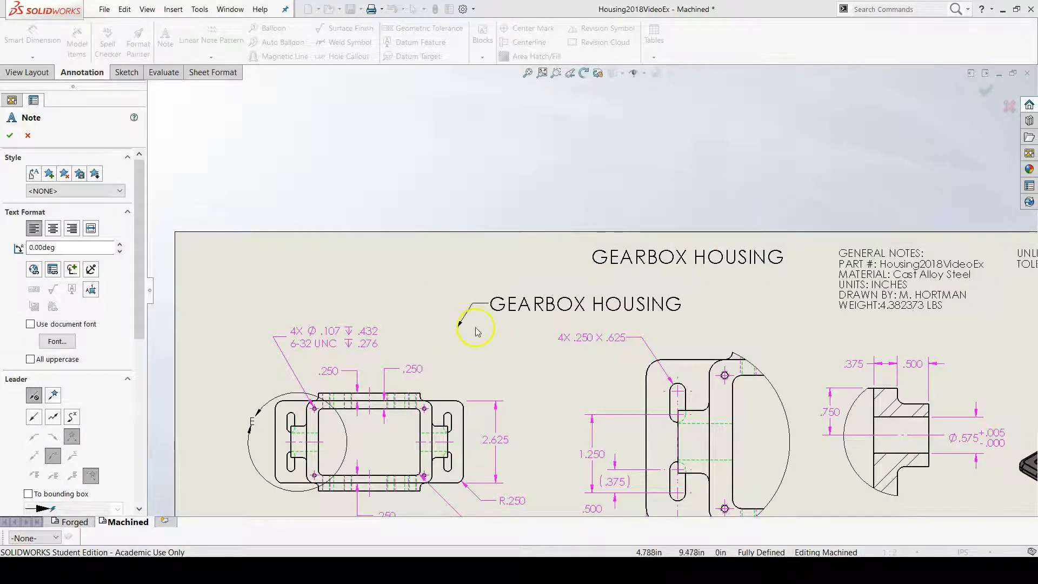
pyautogui.press('Escape')
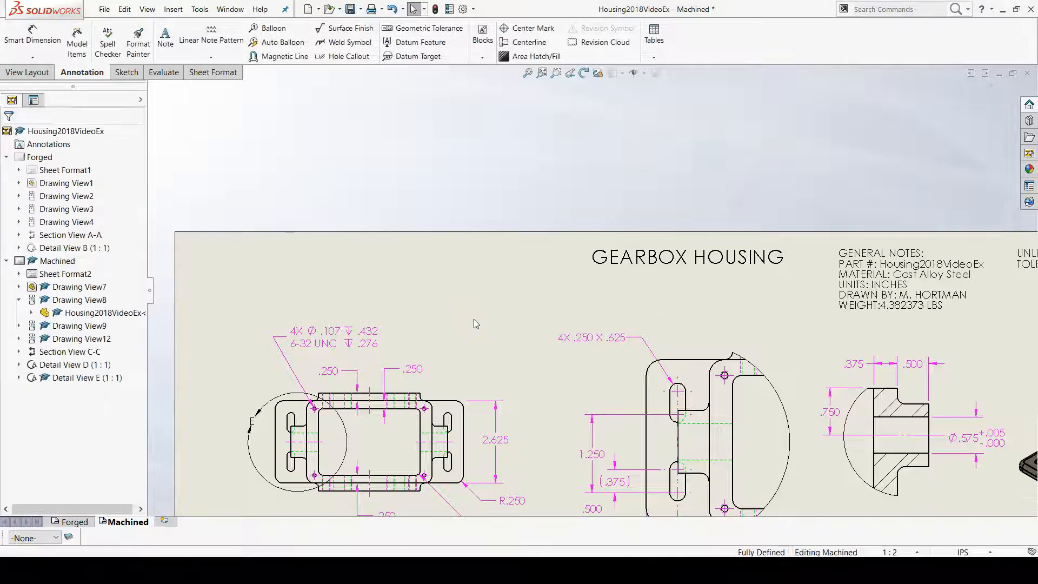
# Step: Shift the GEARBOX HOUSING title slightly upward and nudge the tolerance note left, level with the general notes
pyautogui.scroll(3, 541, 324)
pyautogui.scroll(-2, 627, 311)
pyautogui.scroll(-5, 627, 311)
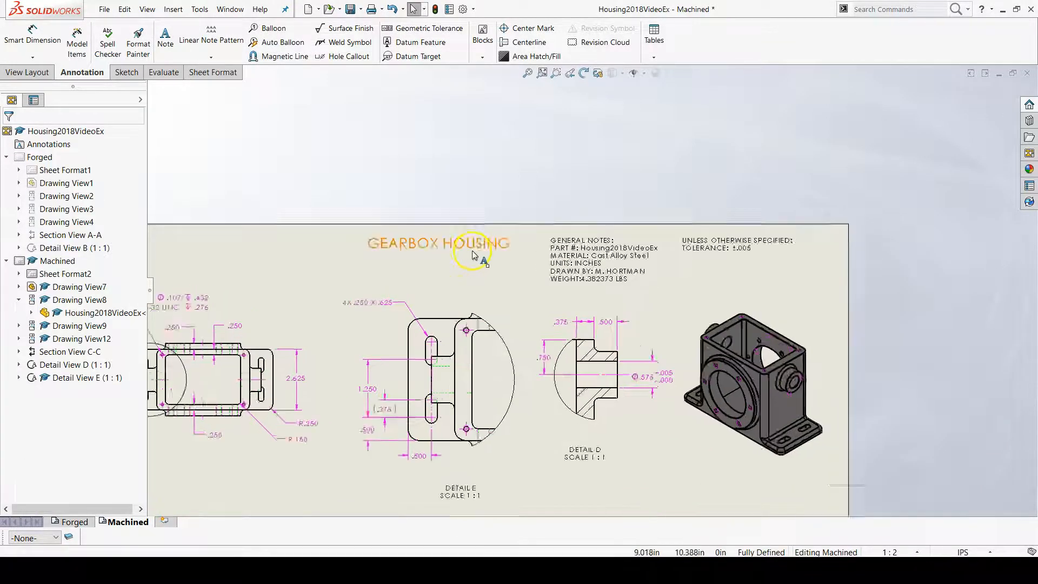
pyautogui.scroll(3, 573, 292)
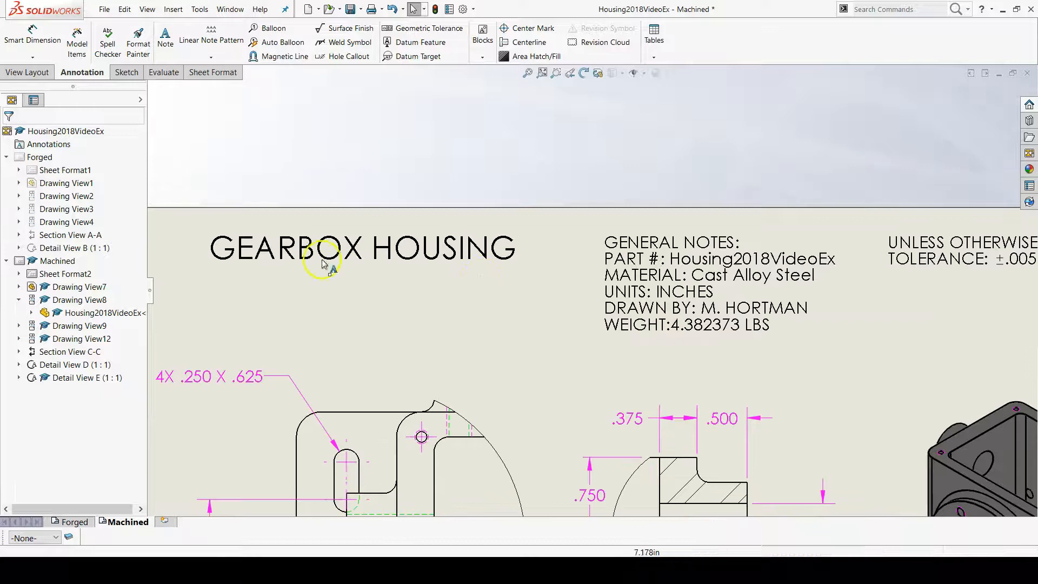
pyautogui.click(301, 256)
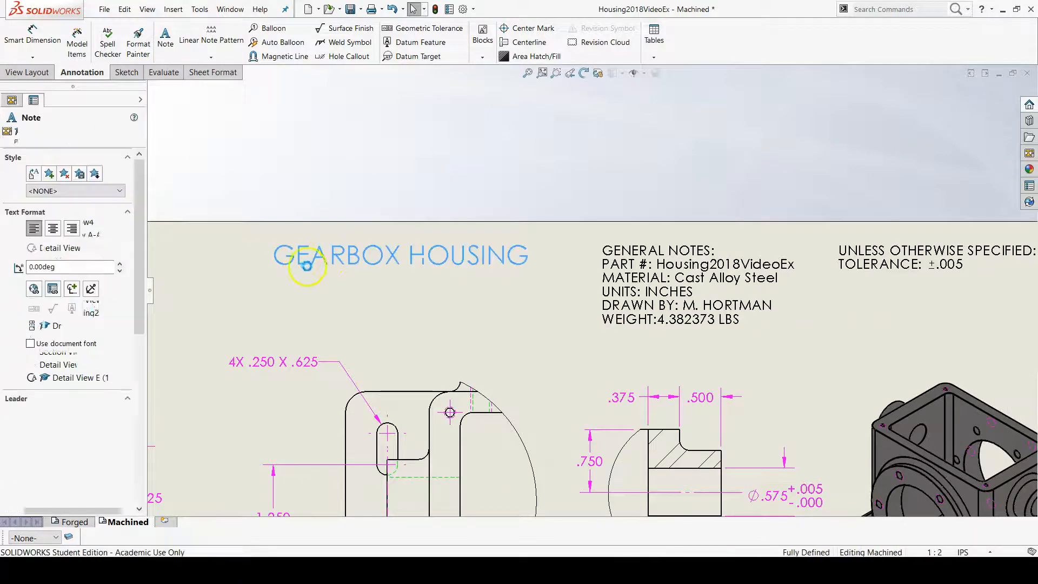
pyautogui.click(355, 306)
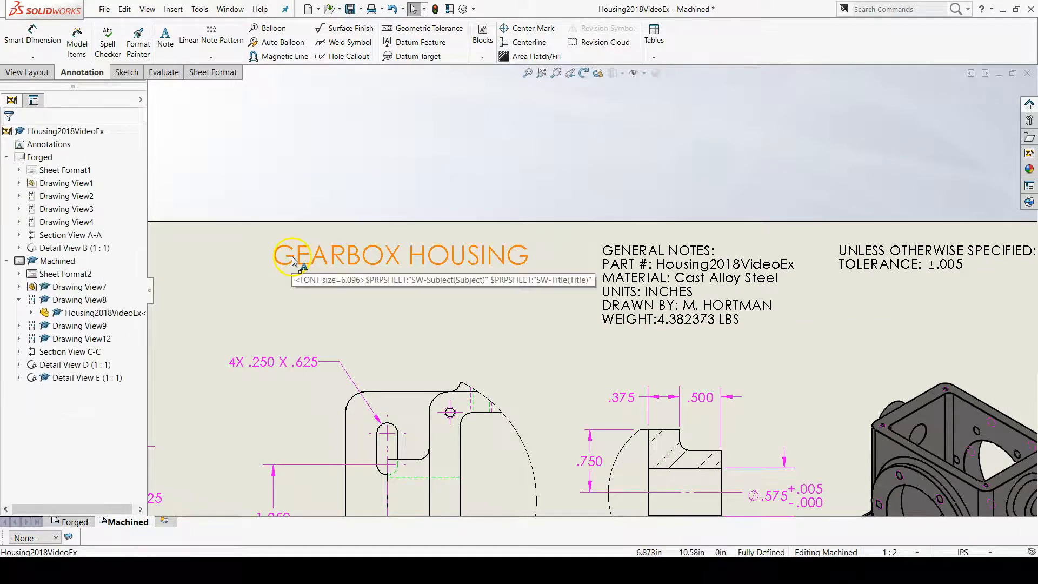
pyautogui.moveTo(288, 259); pyautogui.dragTo(288, 247)
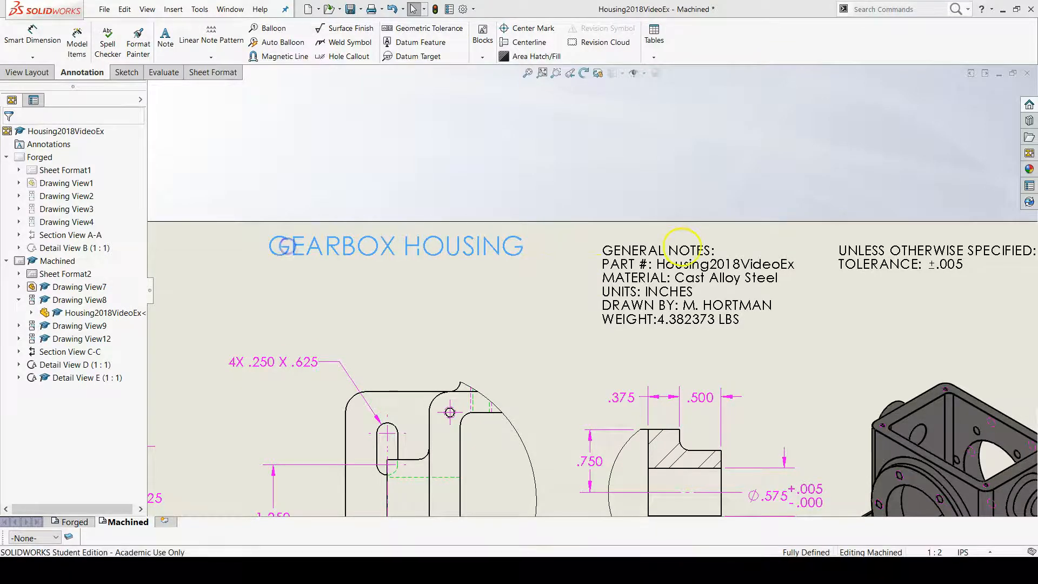
pyautogui.moveTo(855, 251)
pyautogui.mouseDown()
pyautogui.moveTo(848, 237)
pyautogui.moveTo(853, 246)
pyautogui.mouseUp()
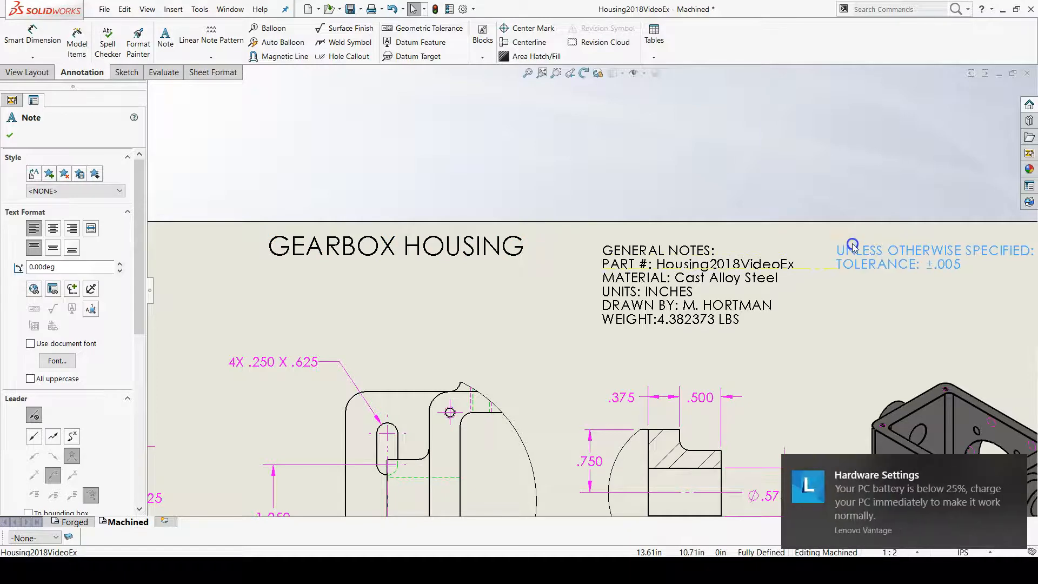
# Step: Move the GEARBOX HOUSING title slightly down so it sits above Detail E beside the general notes
pyautogui.click(438, 311)
pyautogui.scroll(4, 595, 356)
pyautogui.moveTo(462, 268); pyautogui.dragTo(459, 279)
pyautogui.click(743, 275)
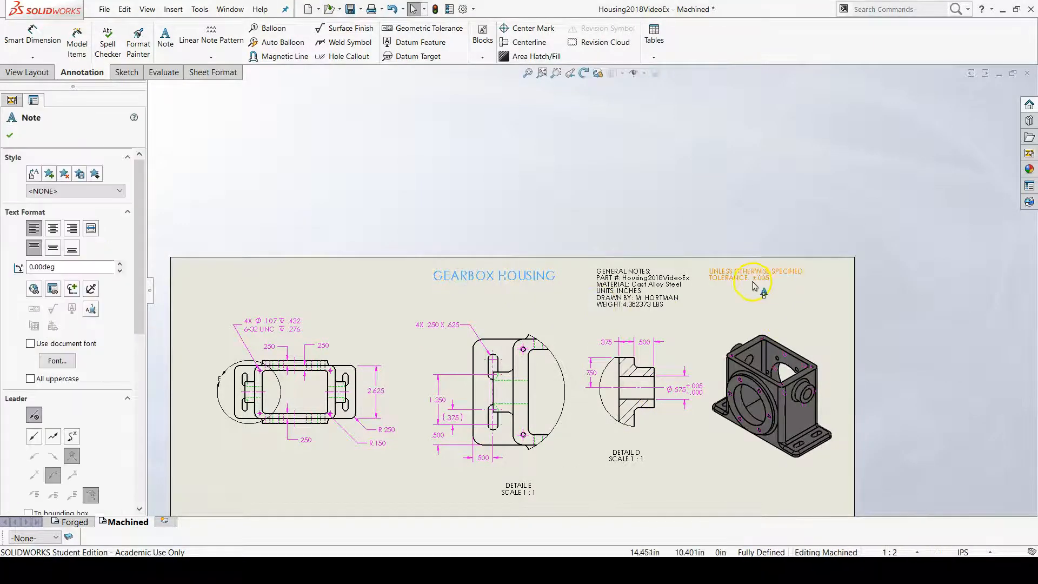
pyautogui.click(765, 325)
pyautogui.scroll(3, 640, 411)
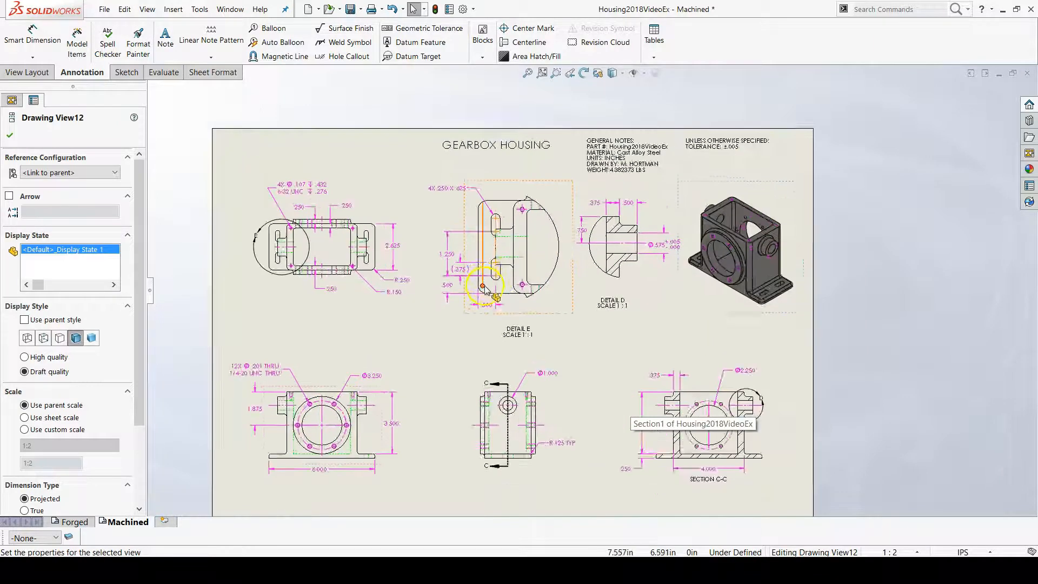
pyautogui.scroll(-3, 535, 356)
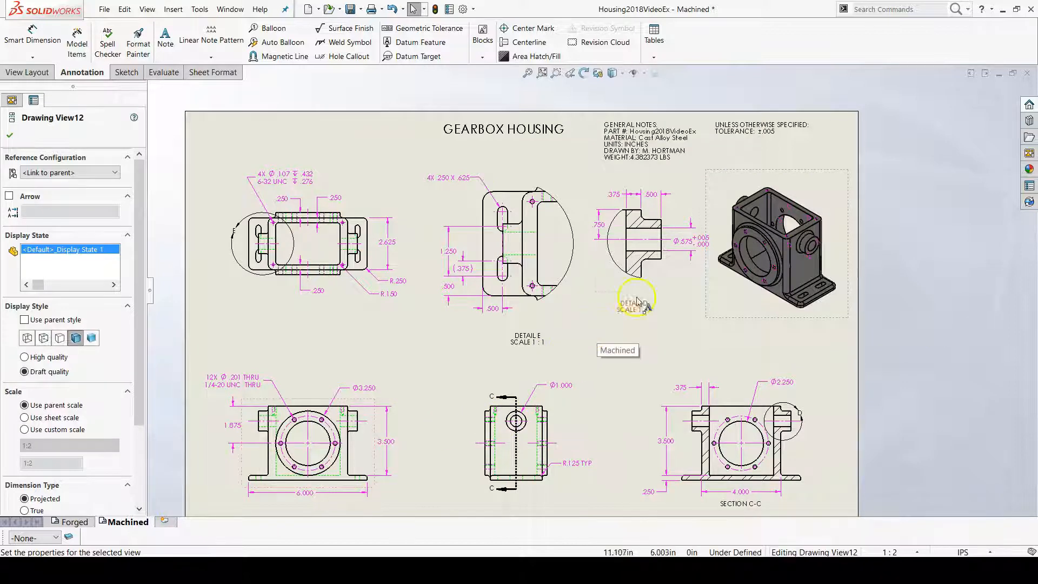
pyautogui.scroll(-2, 722, 163)
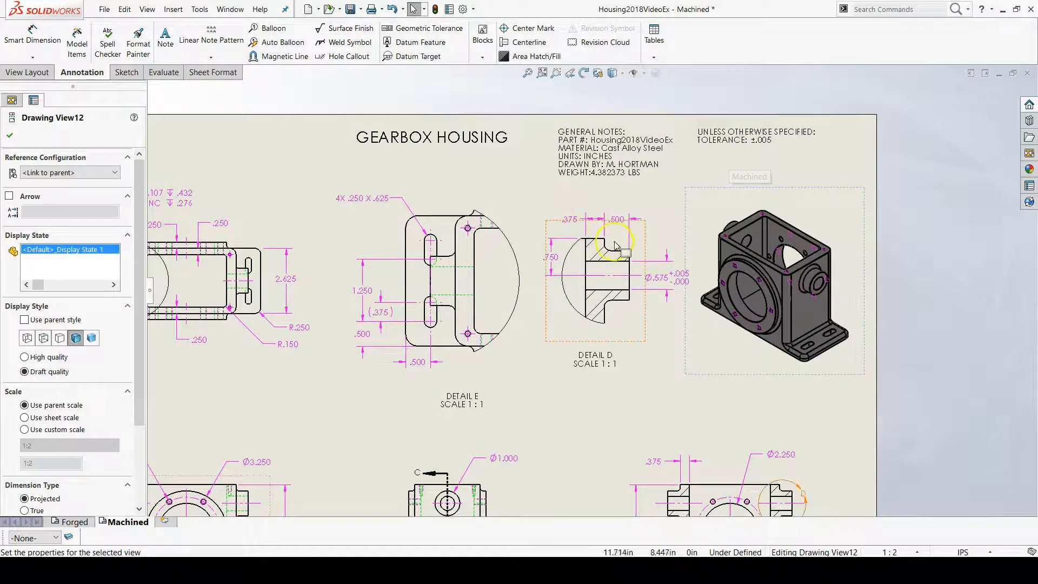
pyautogui.click(710, 166)
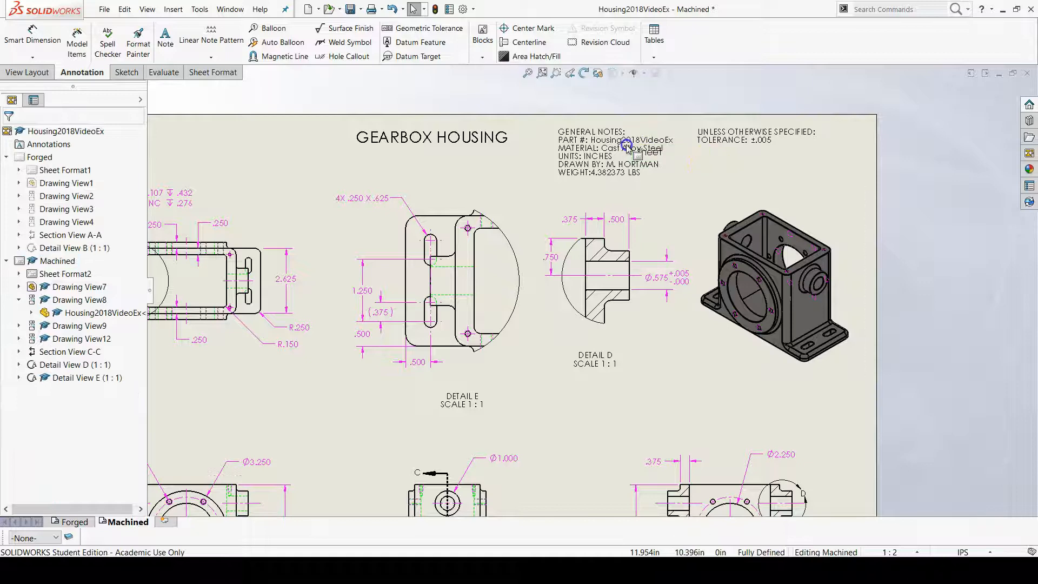
pyautogui.click(457, 139)
pyautogui.rightClick(457, 139)
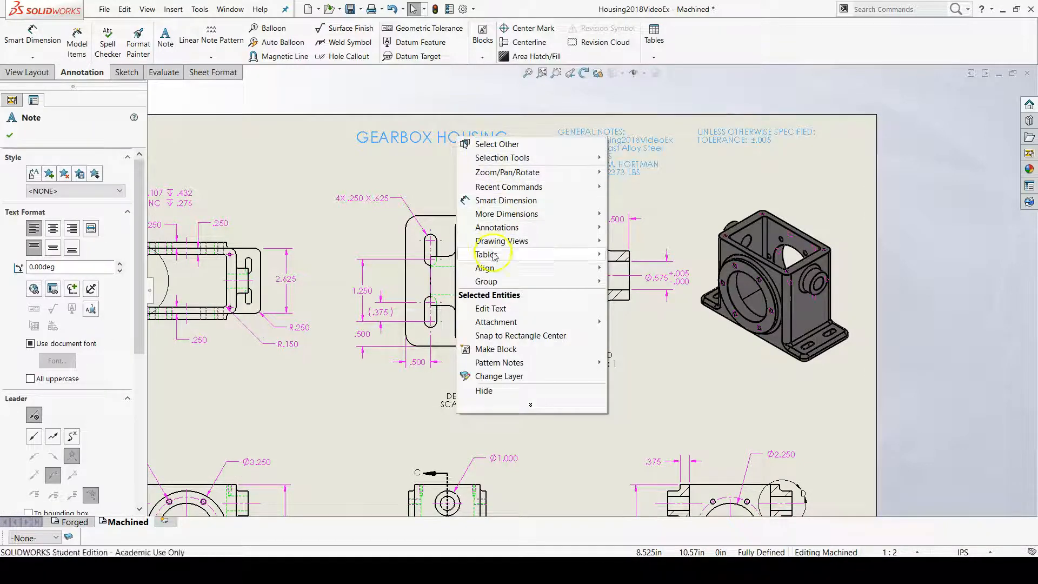
pyautogui.click(391, 172)
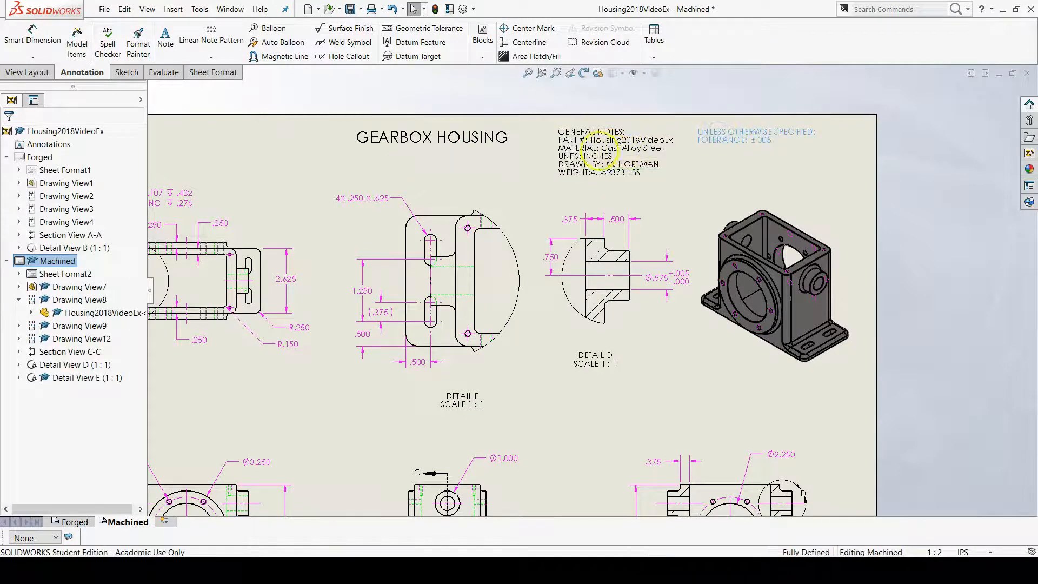
# Step: Copy the GEARBOX HOUSING title, general notes and tolerance note from the Machined sheet and paste them onto the Forged sheet
pyautogui.click(600, 154)
pyautogui.keyDown('ctrl'); pyautogui.click(516, 146); pyautogui.keyUp('ctrl')
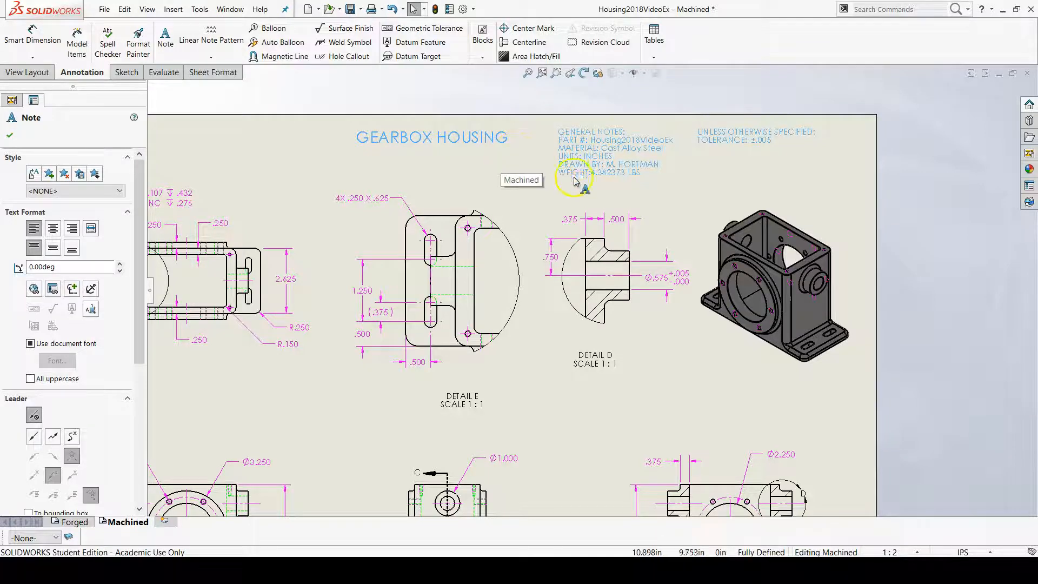
pyautogui.click(76, 523)
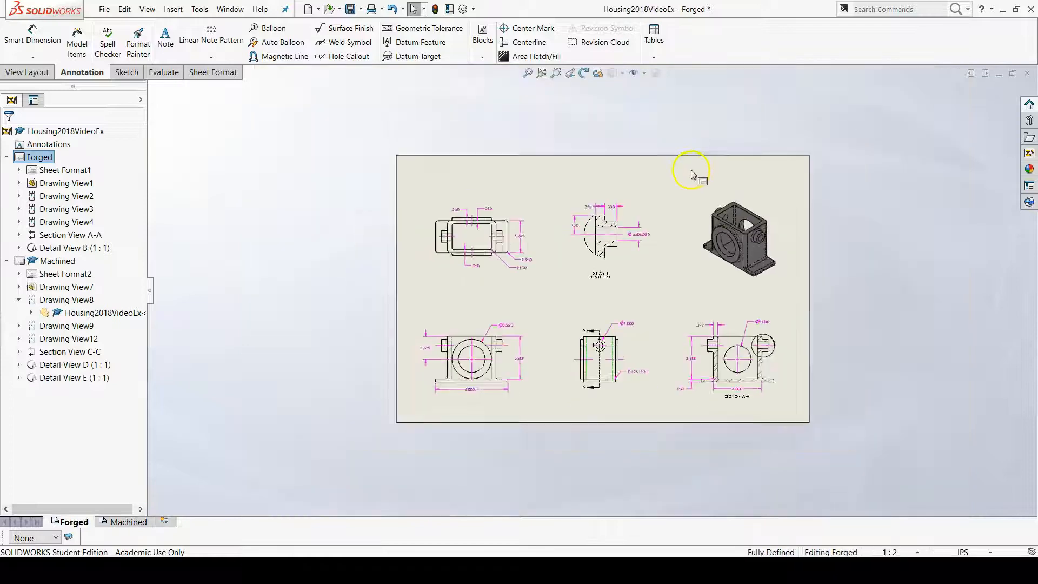
pyautogui.rightClick(577, 212)
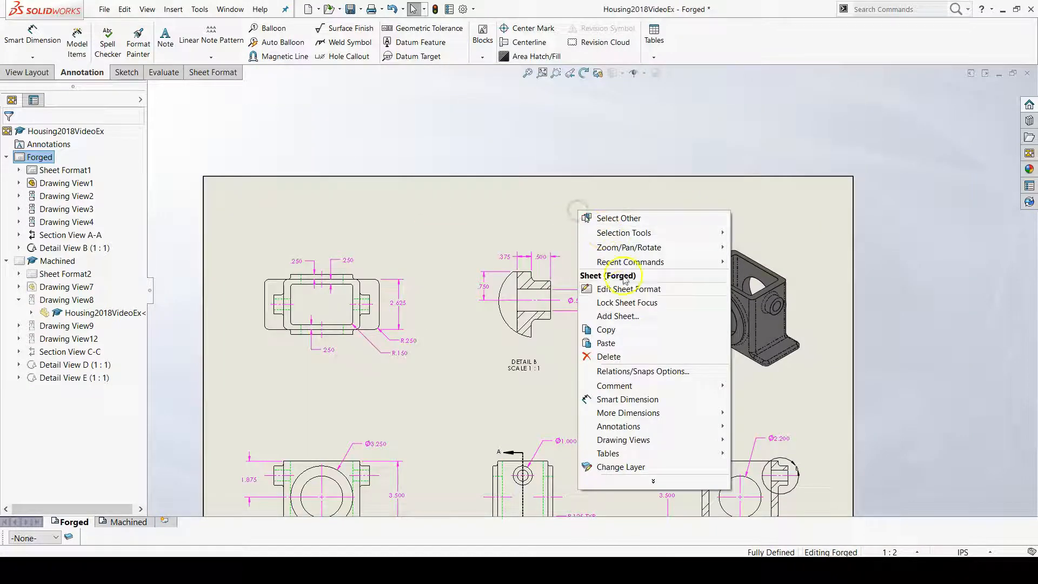
pyautogui.click(541, 219)
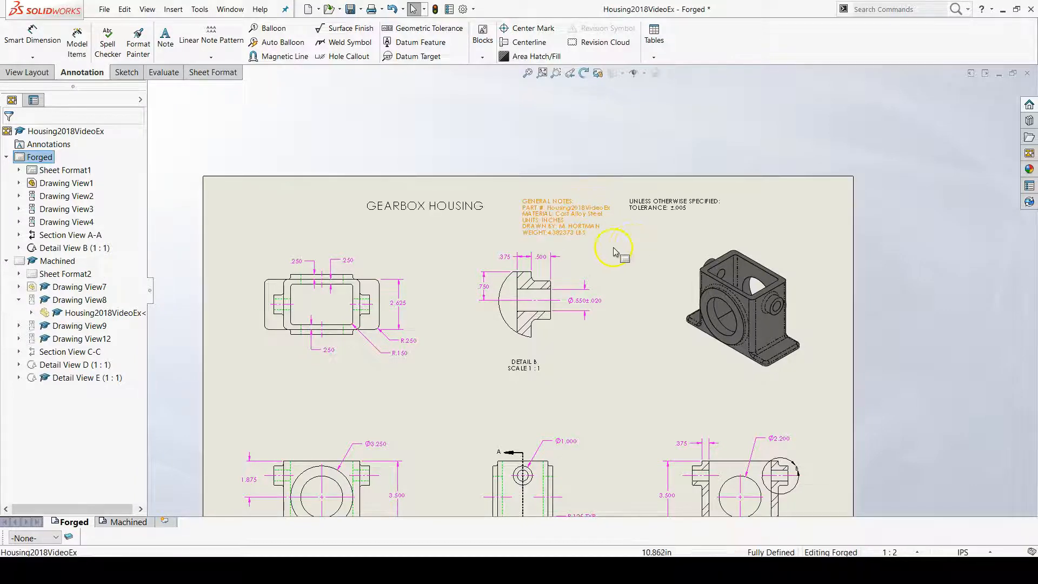
# Step: Spread the Forged sheet's notes along its upper edge, with the tolerance note above the isometric view and the general notes and title shifted right
pyautogui.scroll(-3, 632, 247)
pyautogui.moveTo(752, 189); pyautogui.dragTo(783, 188)
pyautogui.click(533, 211)
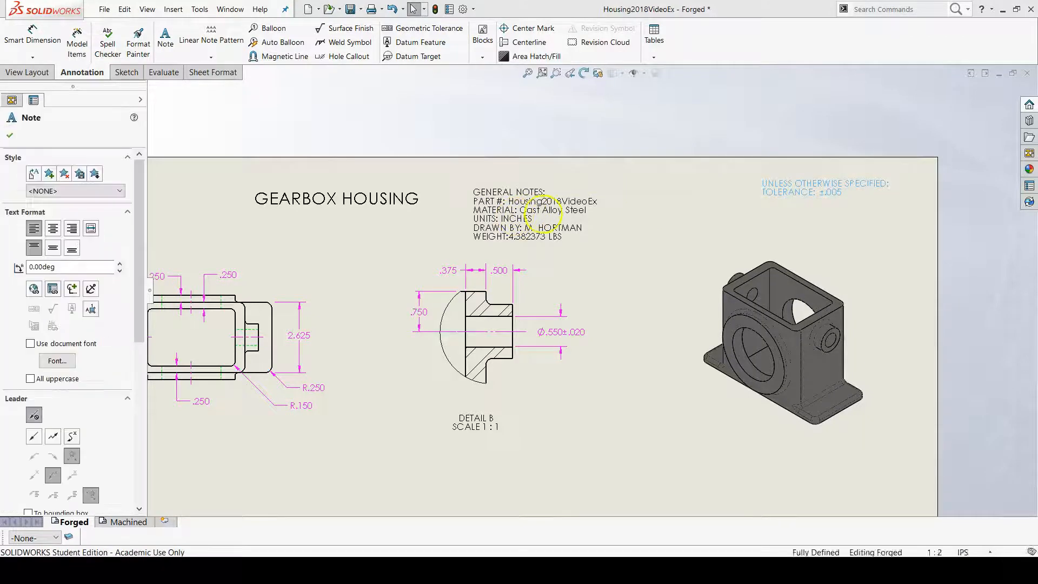
pyautogui.moveTo(533, 210); pyautogui.dragTo(597, 188)
pyautogui.moveTo(276, 199); pyautogui.dragTo(398, 193)
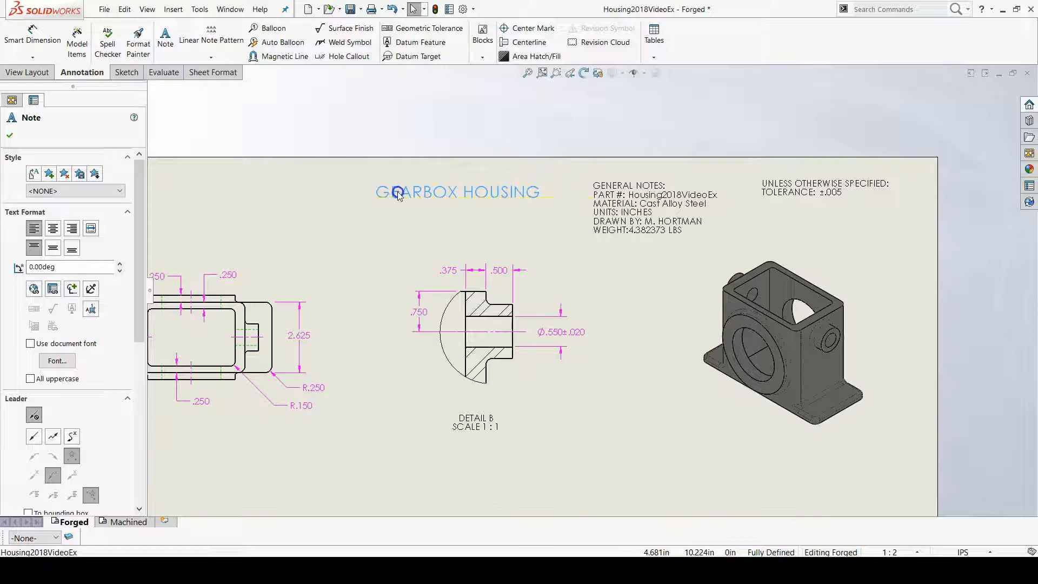
# Step: Change the tolerance value in the Forged sheet's tolerance note to ±.025
pyautogui.scroll(1, 876, 197)
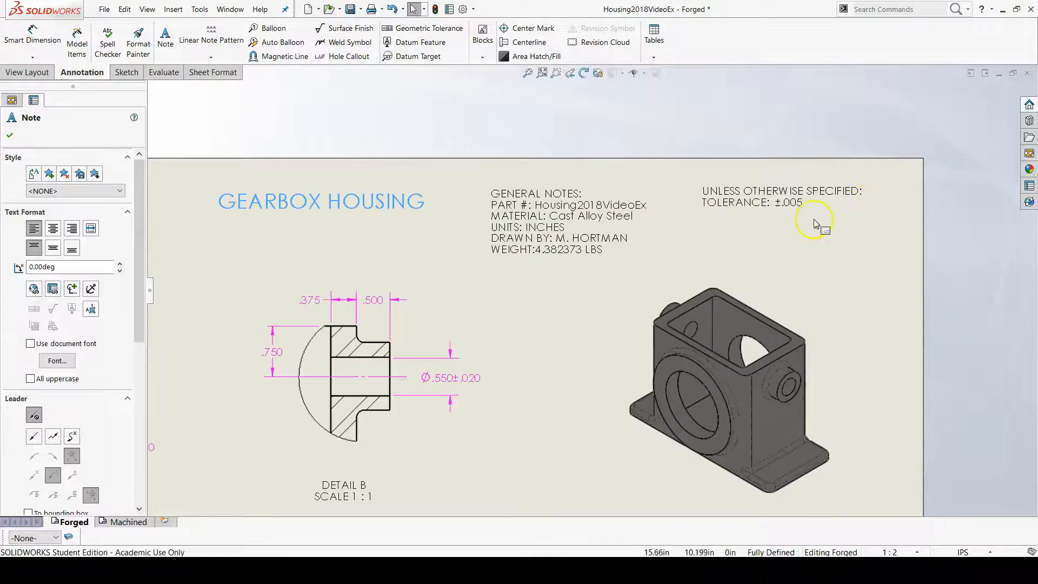
pyautogui.scroll(1, 737, 262)
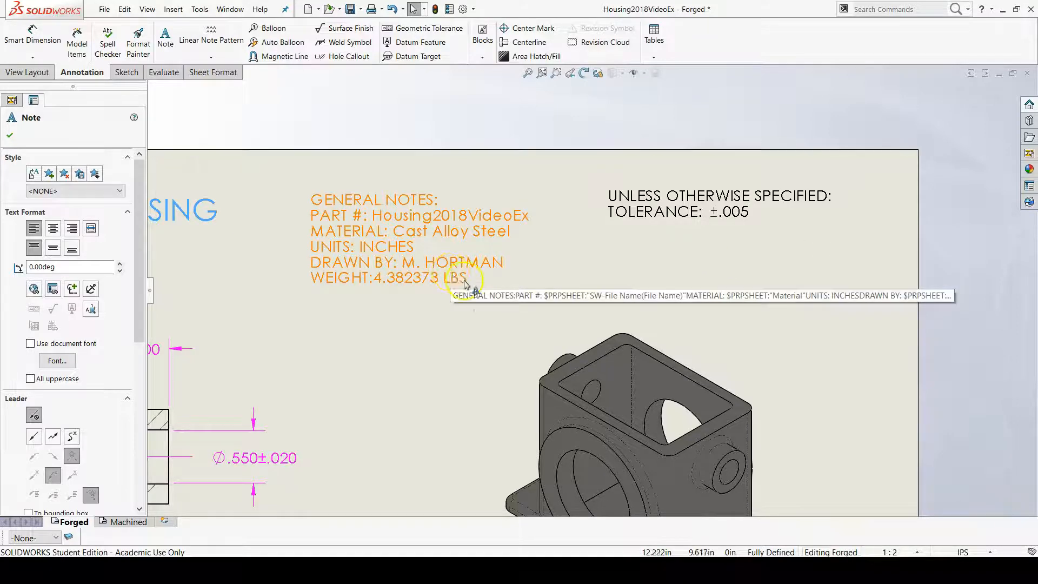
pyautogui.click(576, 274)
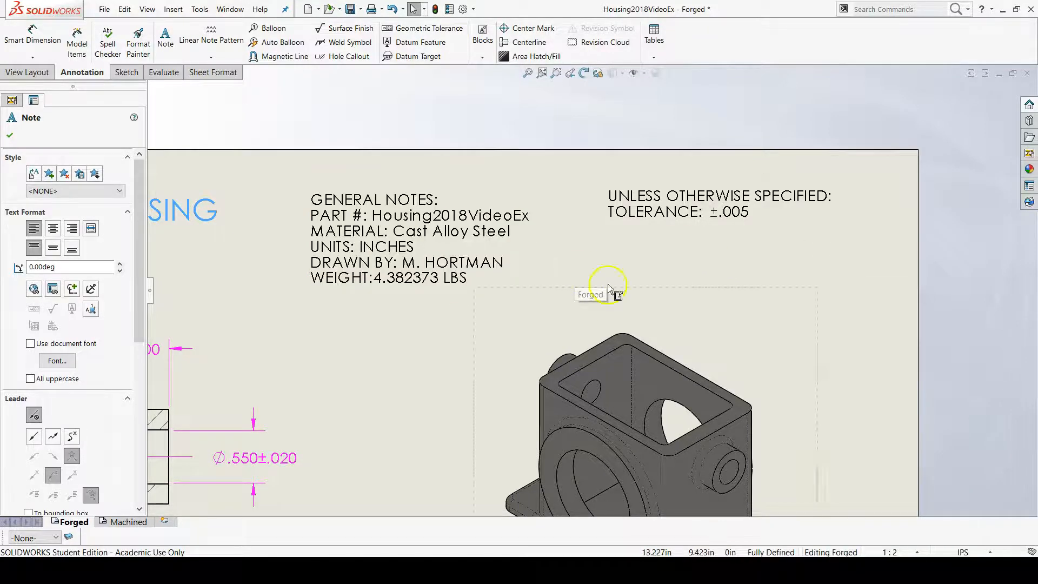
pyautogui.click(739, 216)
pyautogui.doubleClick(746, 222)
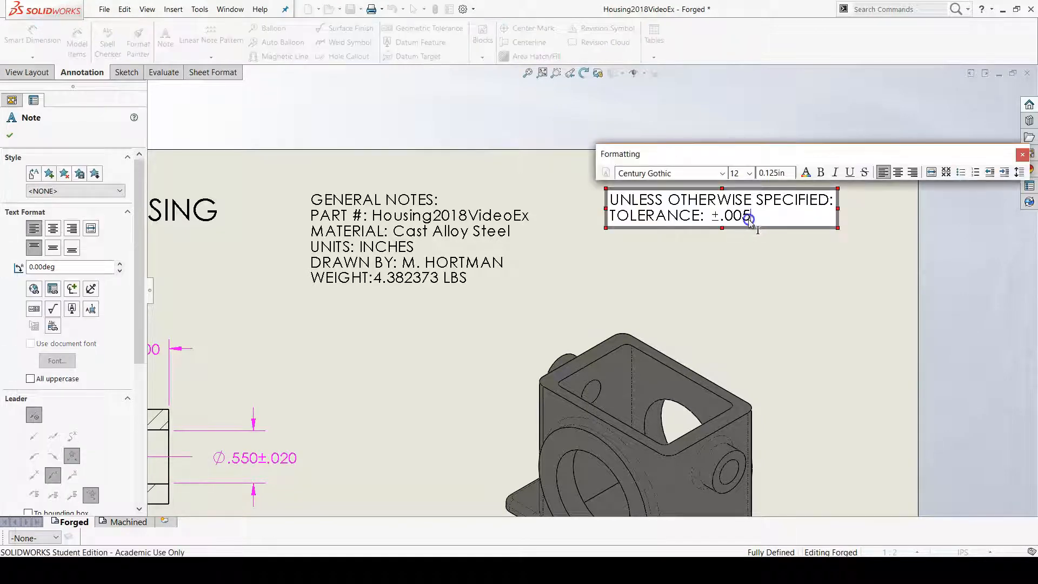
pyautogui.write('25')
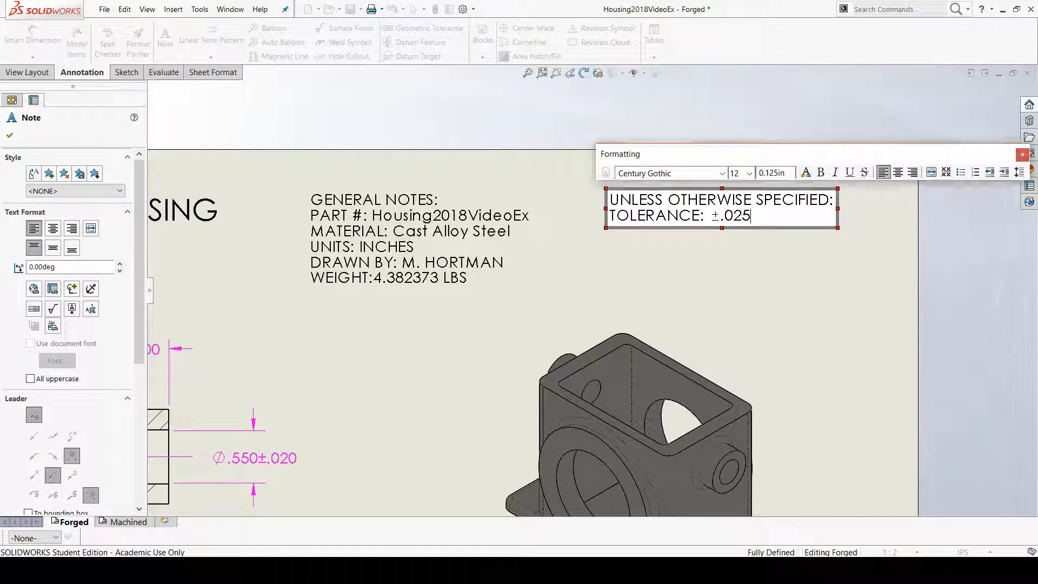
pyautogui.click(854, 284)
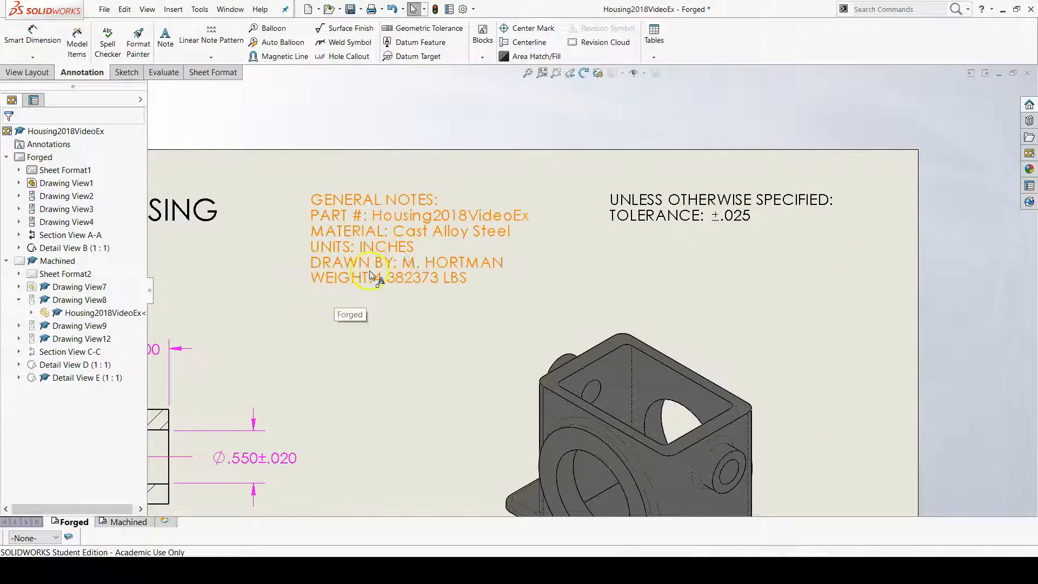
# Step: Save the drawing as Housing2018VideoEx in the SW Files folder, in the Drawing file format
pyautogui.scroll(2, 335, 298)
pyautogui.scroll(4, 476, 432)
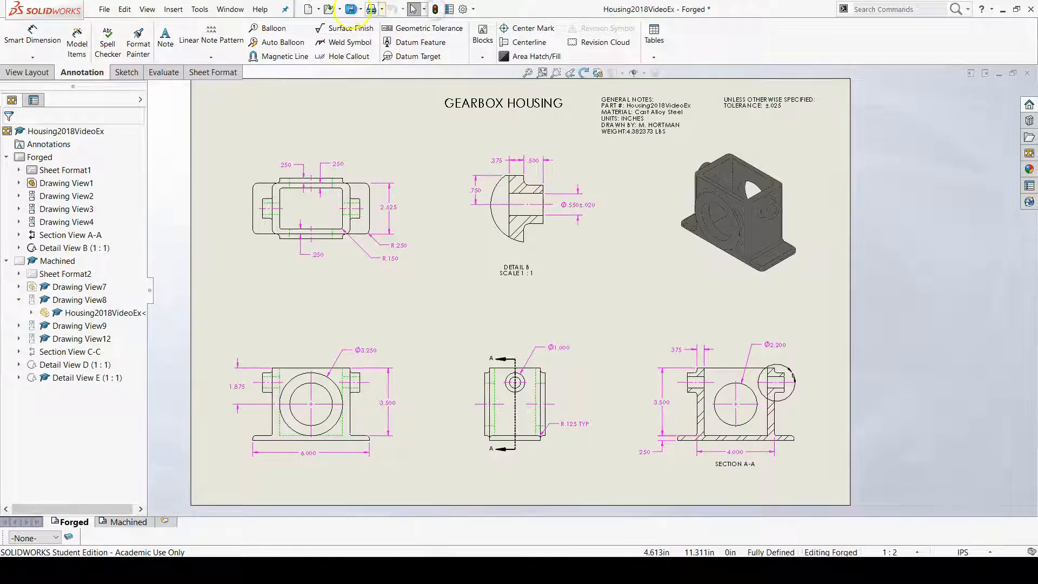
pyautogui.click(352, 10)
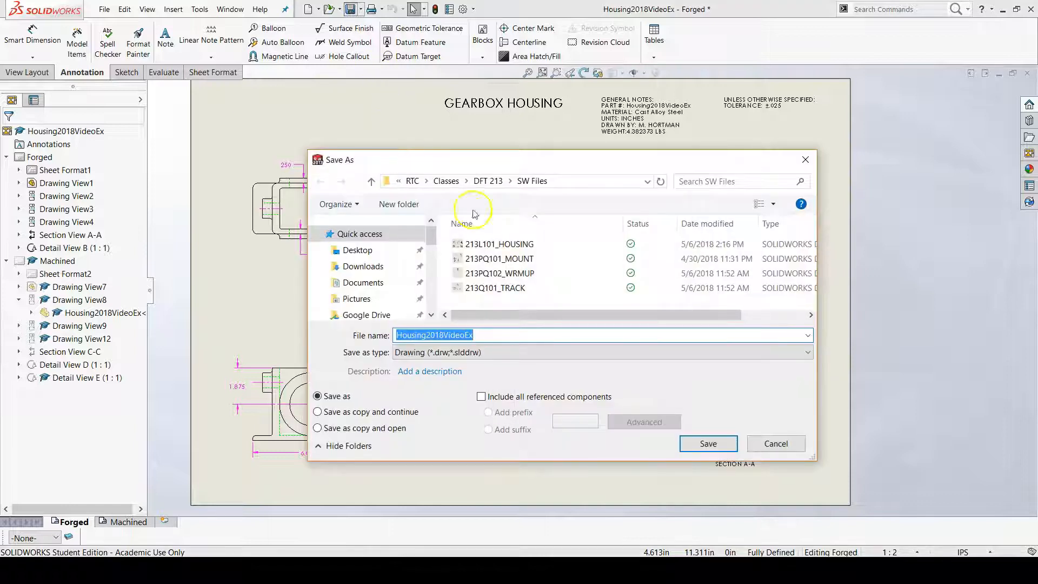
pyautogui.click(709, 444)
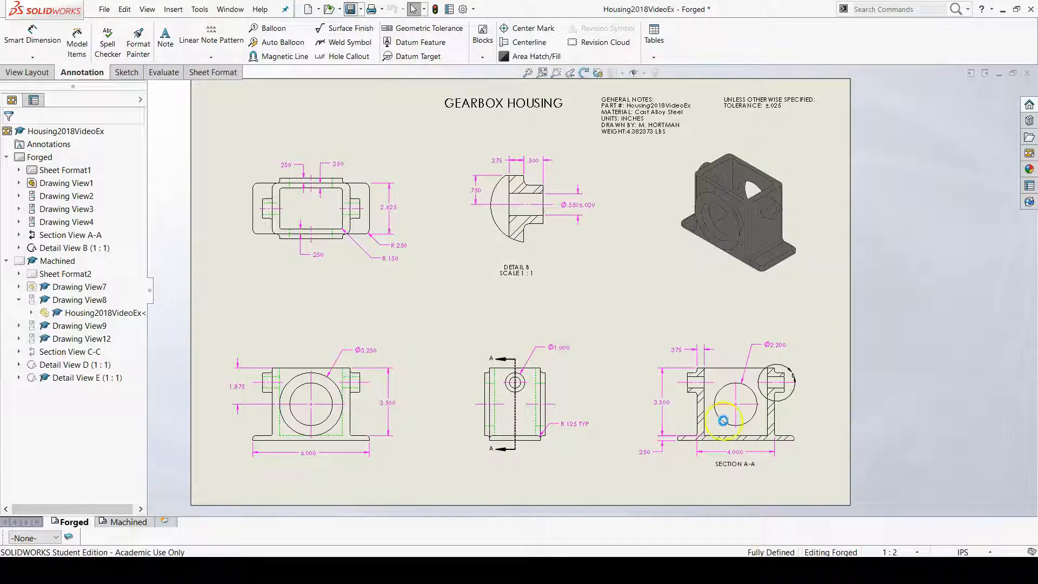